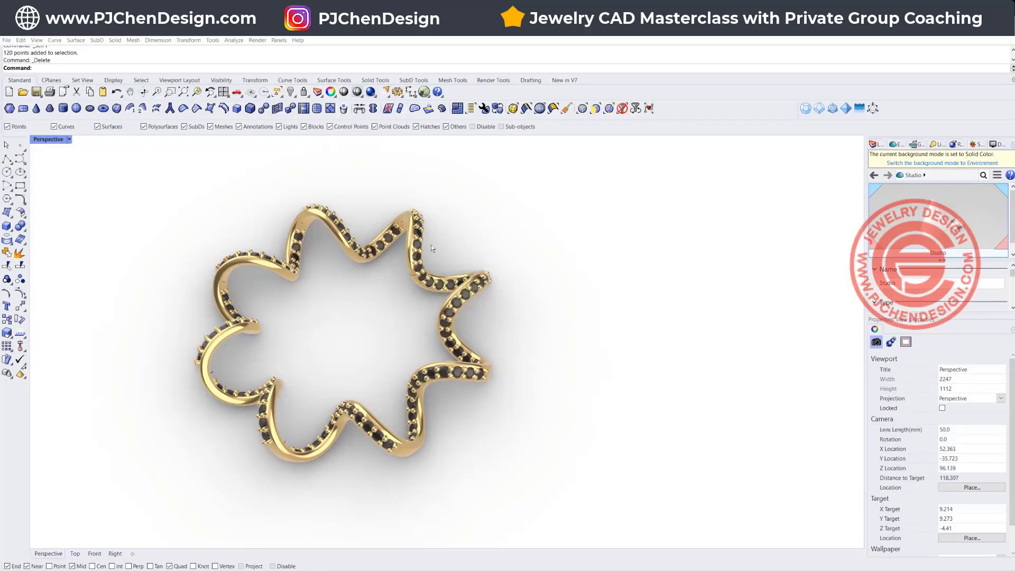
- Orbit the rendered eight-lobed gold ring to a nearly top-down view
right_drag(440, 247, 461, 270)
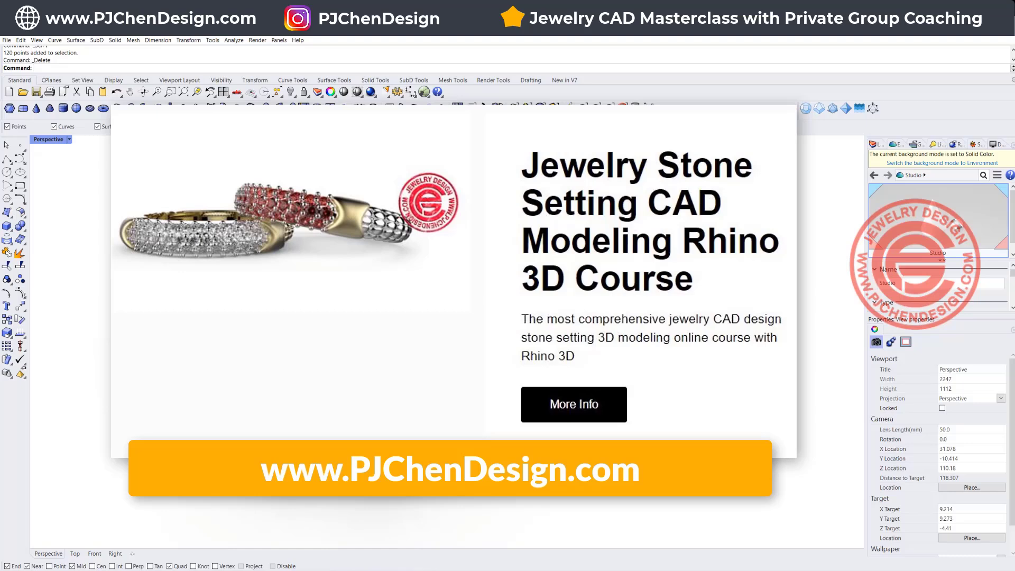
- Restore the four-viewport layout and orbit the ring in the Perspective view
double_click(40, 142)
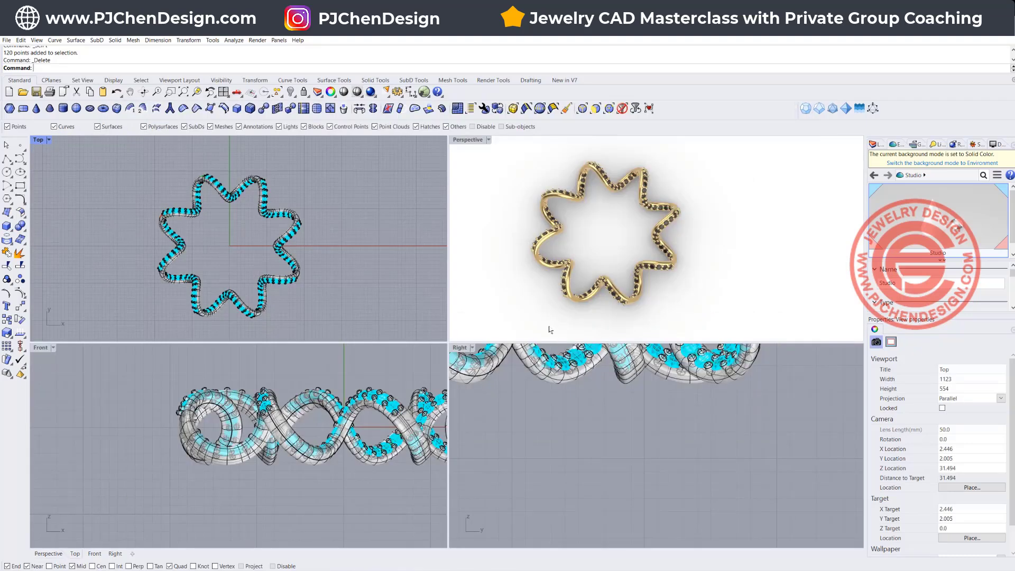
scroll(593, 244, down, 4)
mouse_move(602, 278)
right_down()
mouse_move(615, 239)
mouse_move(594, 270)
right_up()
scroll(253, 185, up, 3)
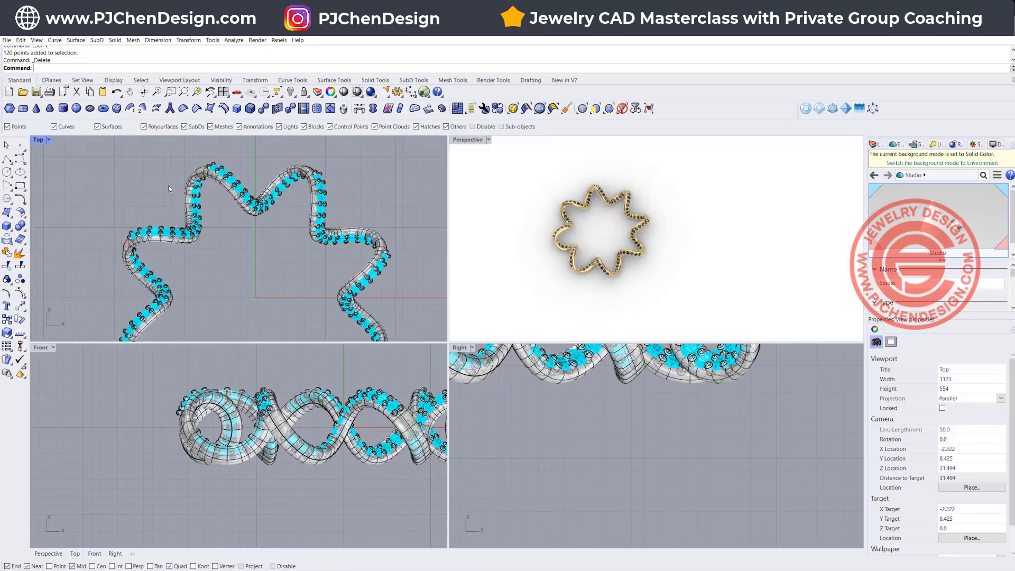
- Tilt the Perspective view to a low side angle on the ring and zoom out
click(602, 220)
right_drag(602, 220, 545, 224)
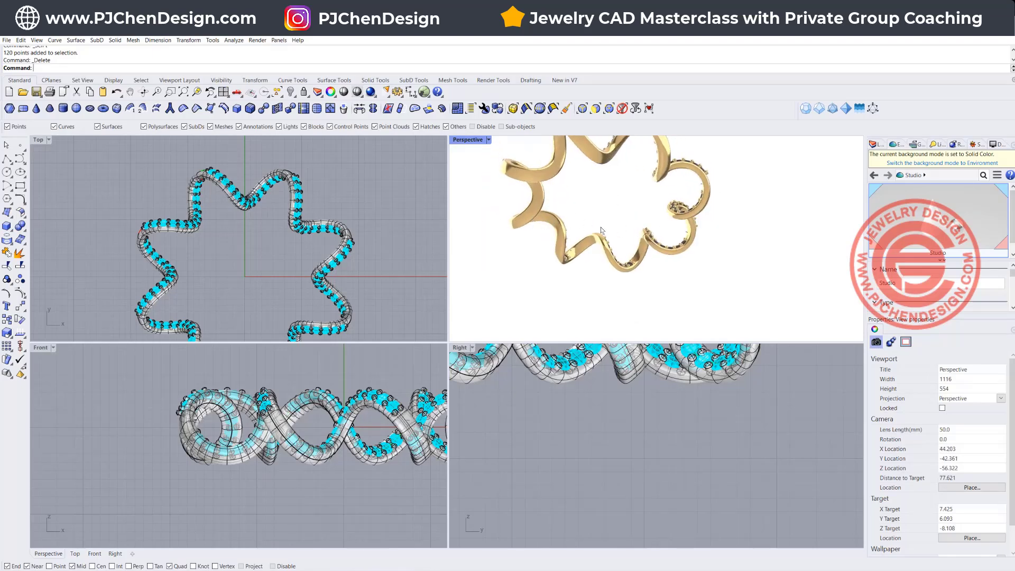
scroll(524, 210, down, 3)
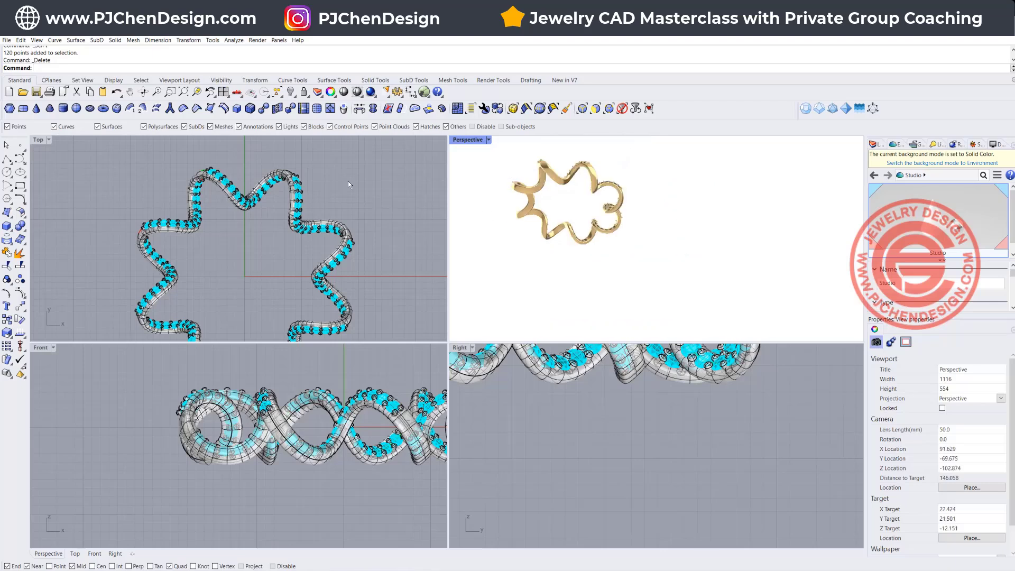
scroll(340, 199, down, 5)
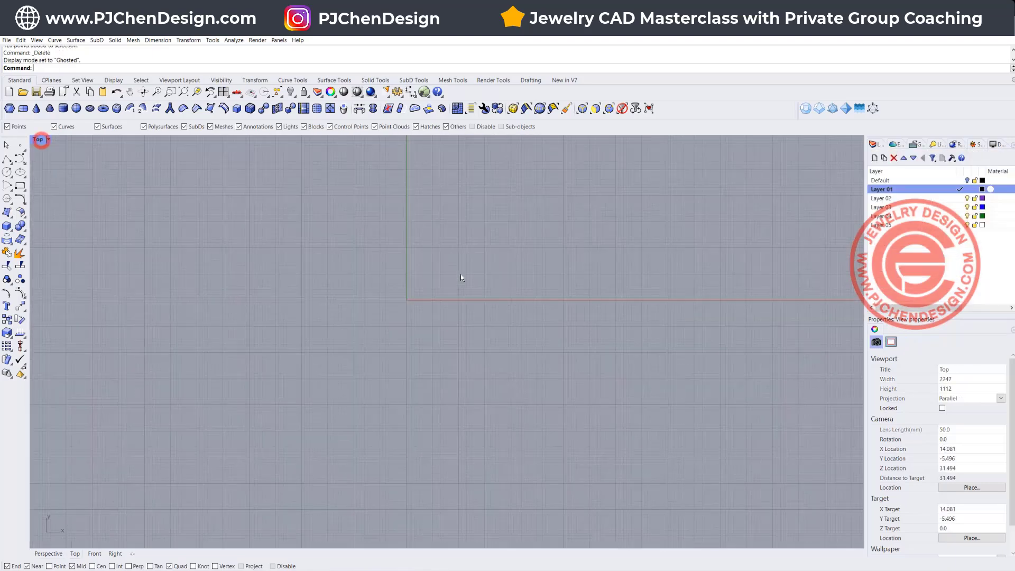
right_drag(460, 279, 377, 277)
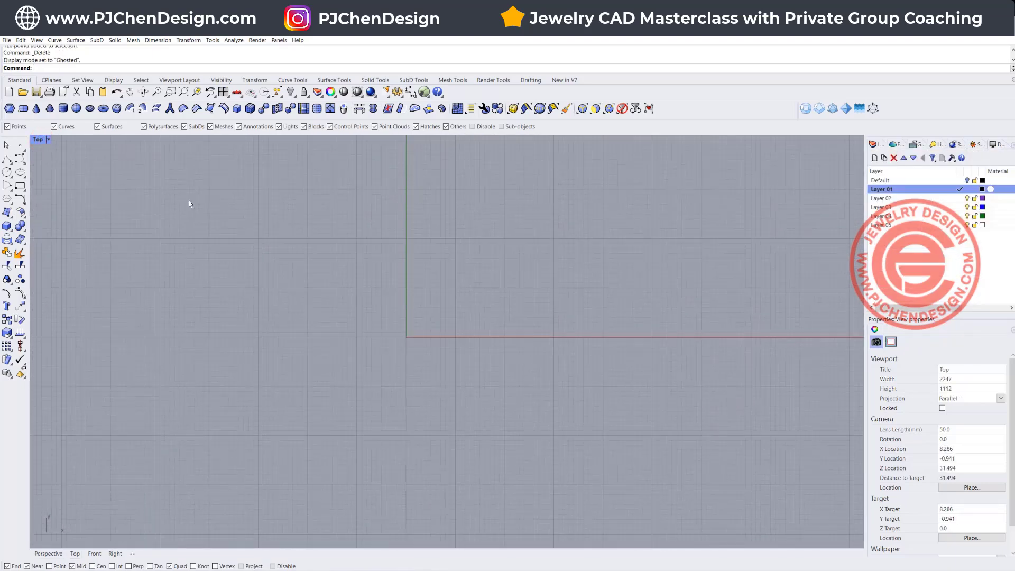
- Draw a 4.502-diameter circle centred on the origin in the Top view
click(6, 172)
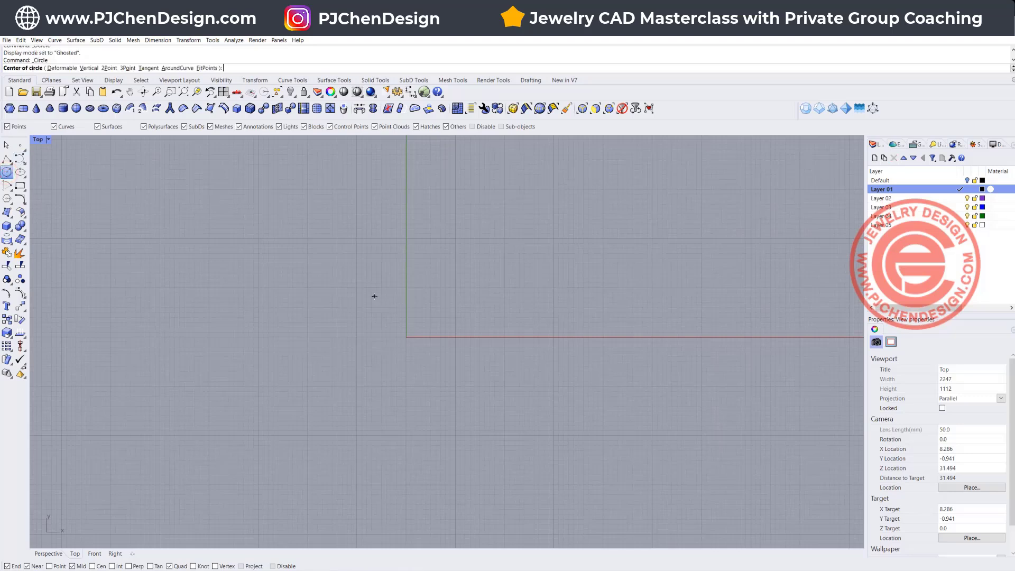
click(406, 337)
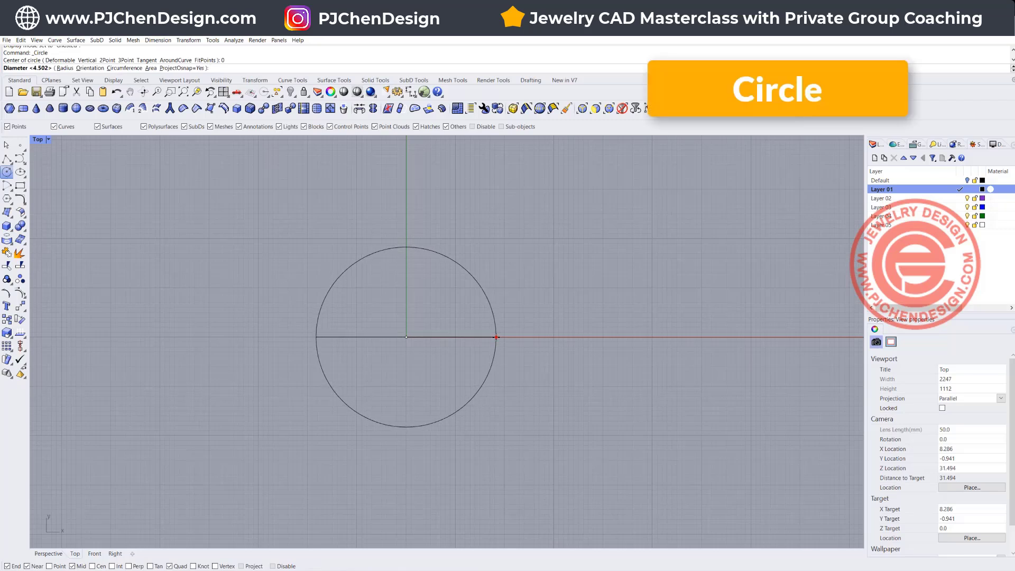
click(496, 337)
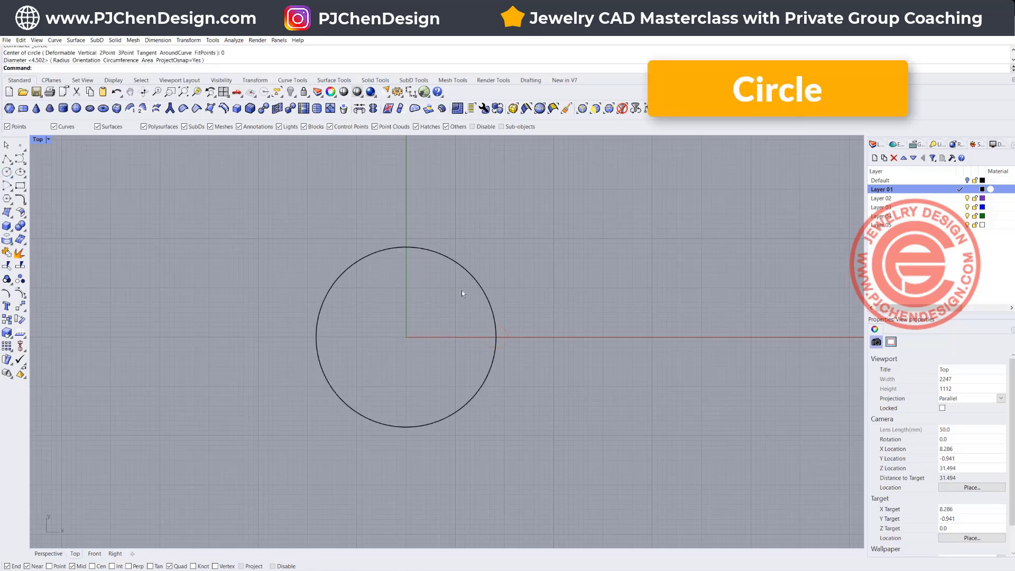
right_drag(441, 308, 415, 268)
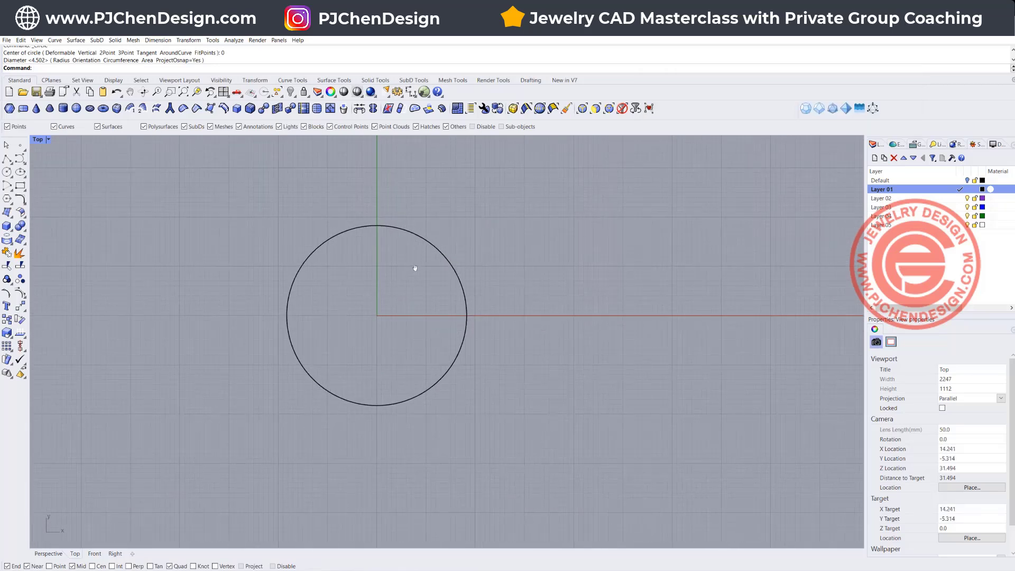
- Restore the four views, orbit Perspective around the circle, and select it
double_click(37, 139)
right_drag(529, 240, 567, 252)
click(613, 222)
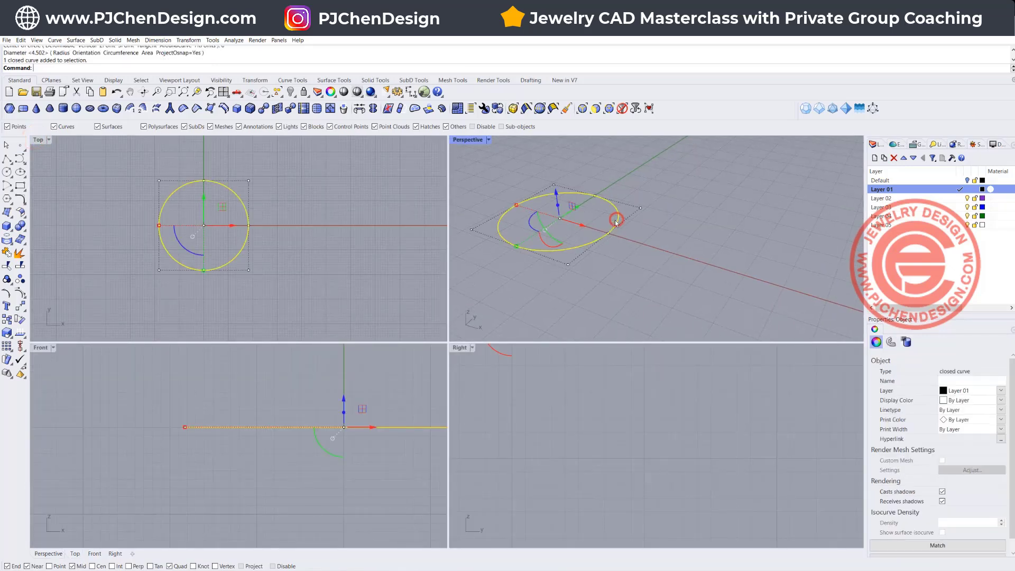
click(24, 164)
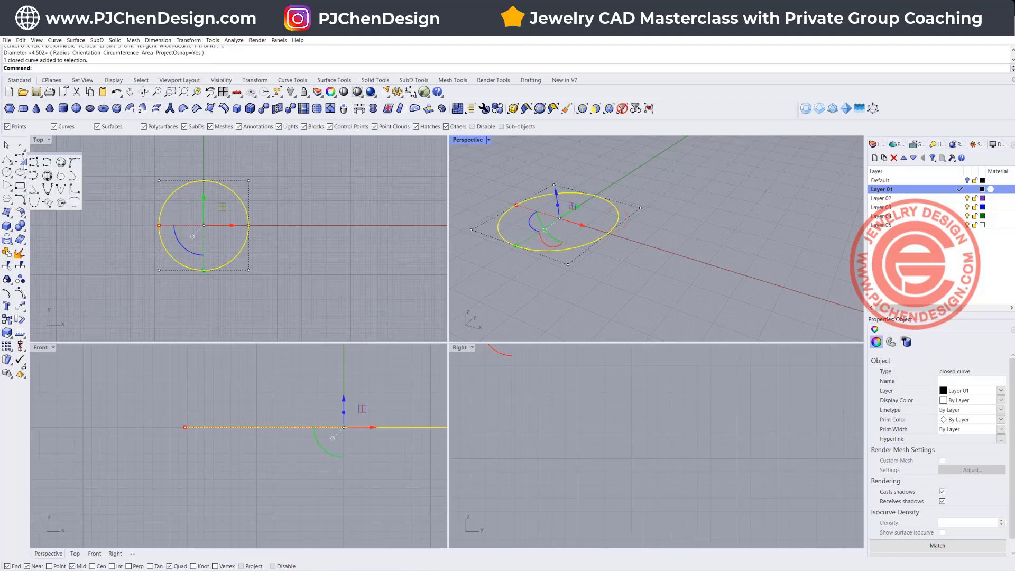
click(49, 202)
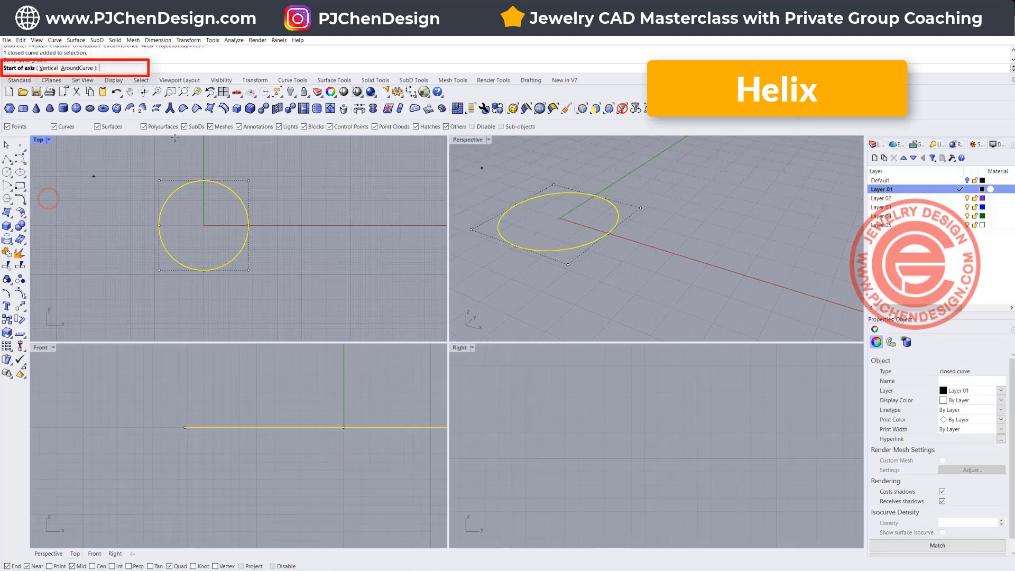
click(48, 70)
click(343, 190)
click(379, 270)
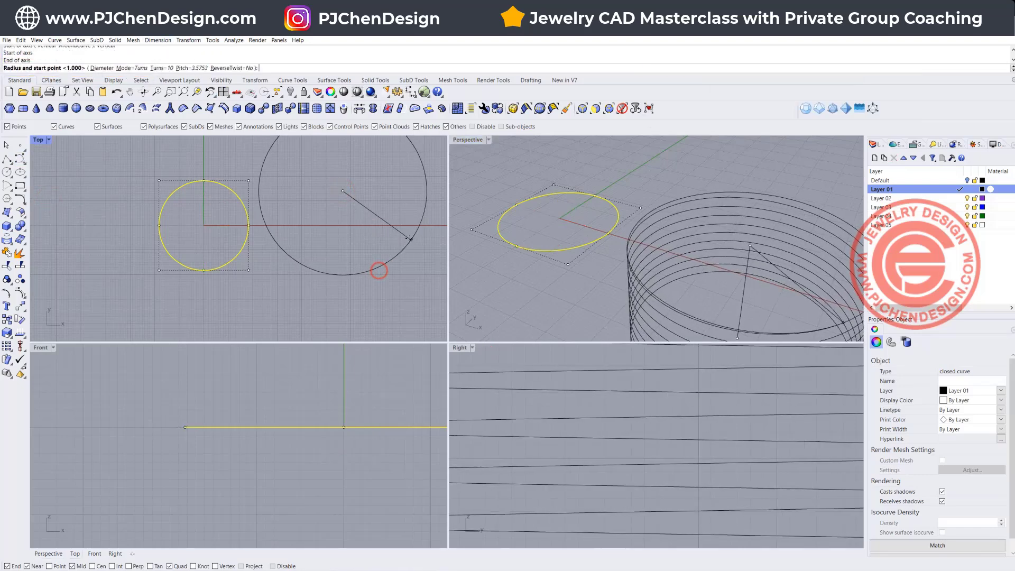
click(388, 193)
scroll(742, 285, down, 5)
right_drag(741, 285, 635, 267)
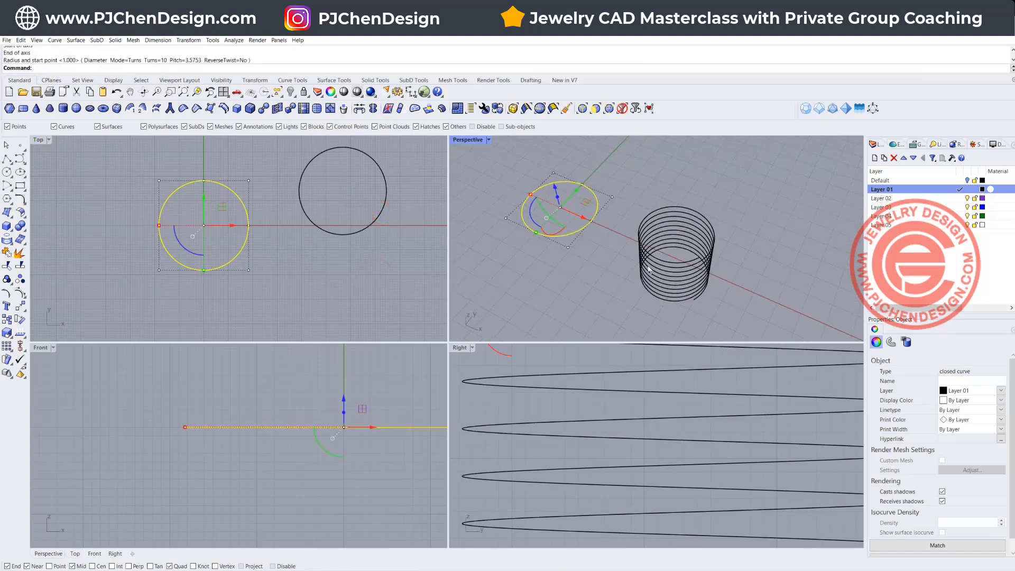
click(653, 268)
key(Delete)
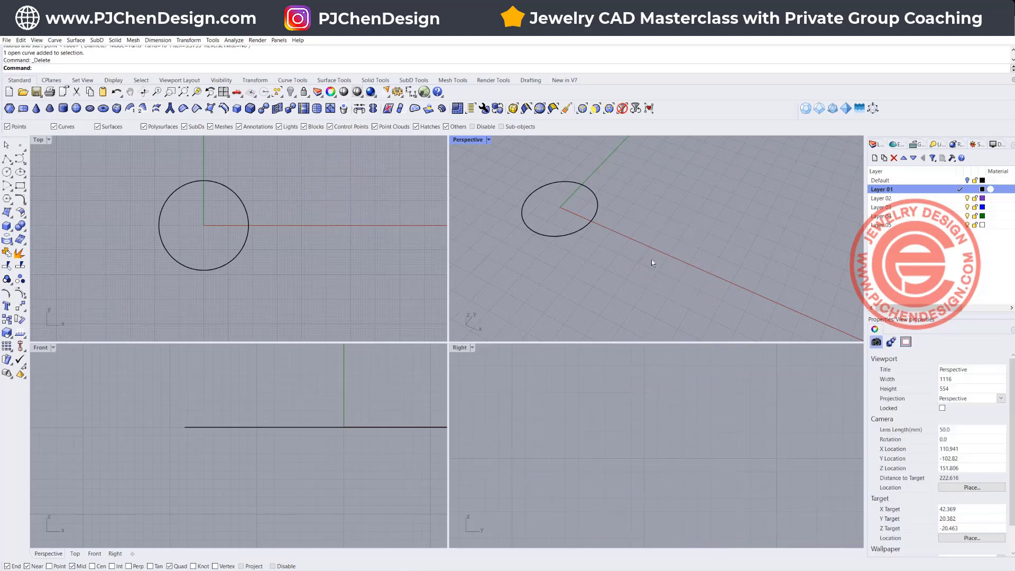
- Run Helix AroundCurve on the circle with 8 turns and a radius set just beside it
right_click(308, 233)
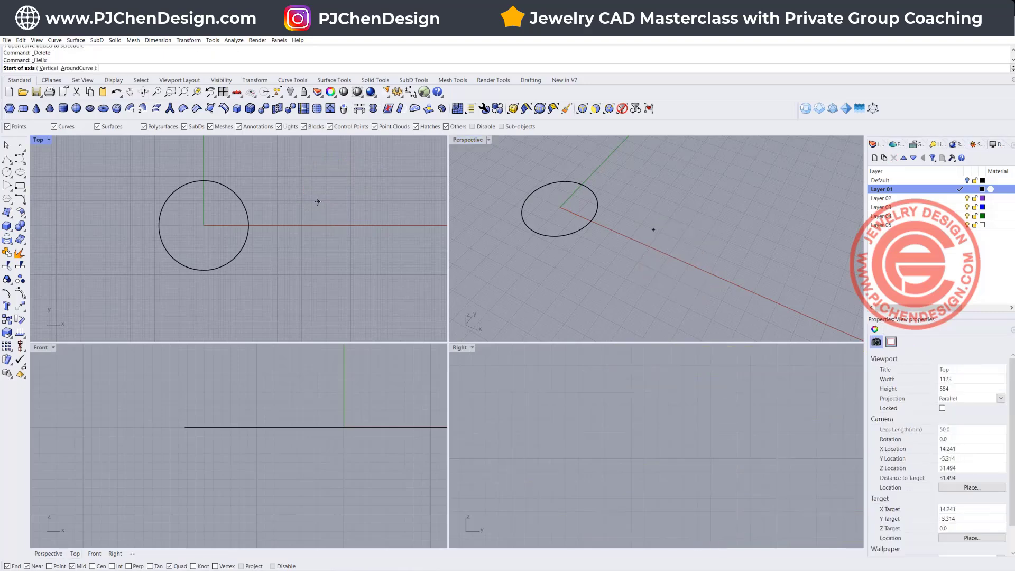
click(76, 68)
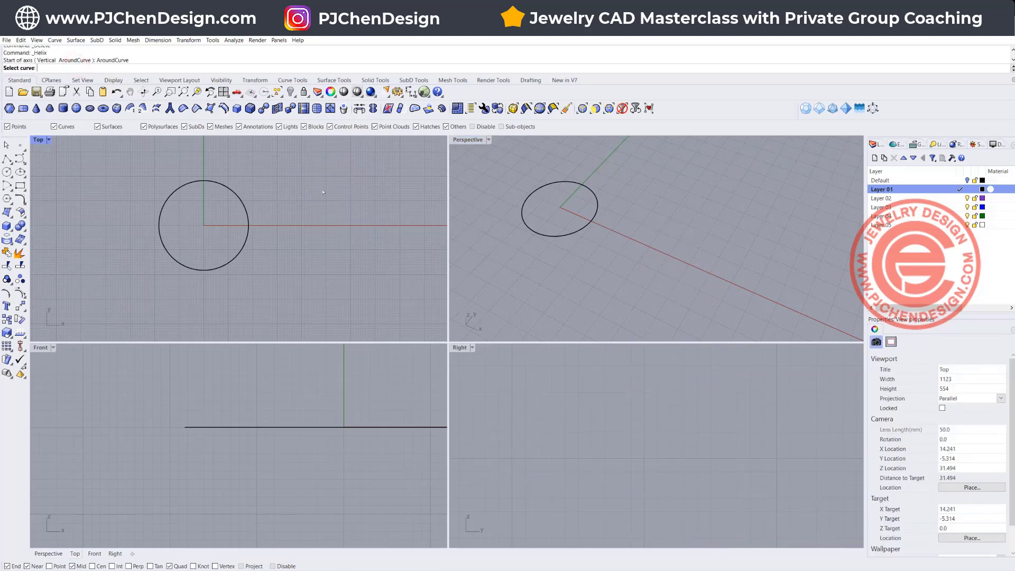
click(249, 210)
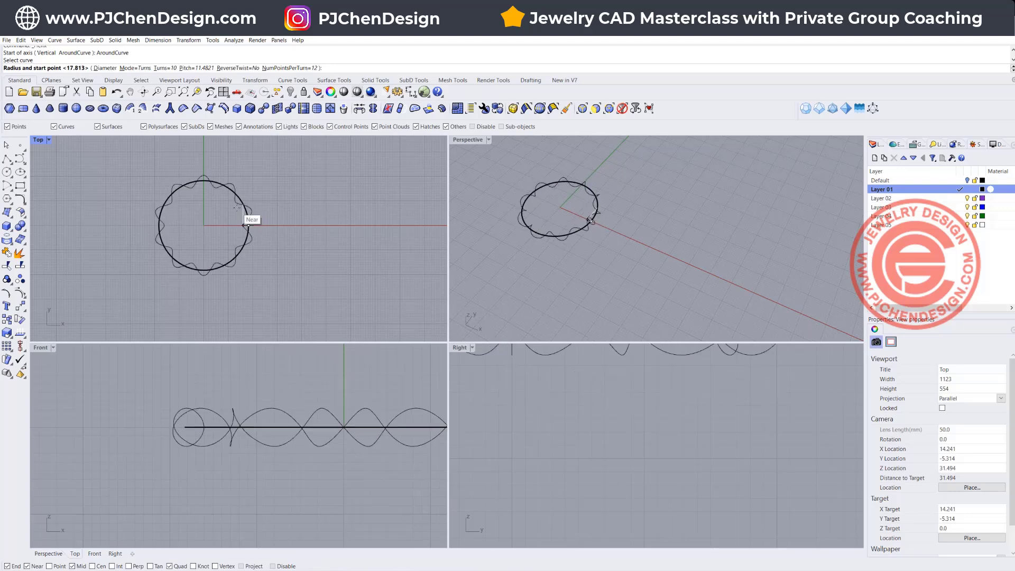
click(164, 68)
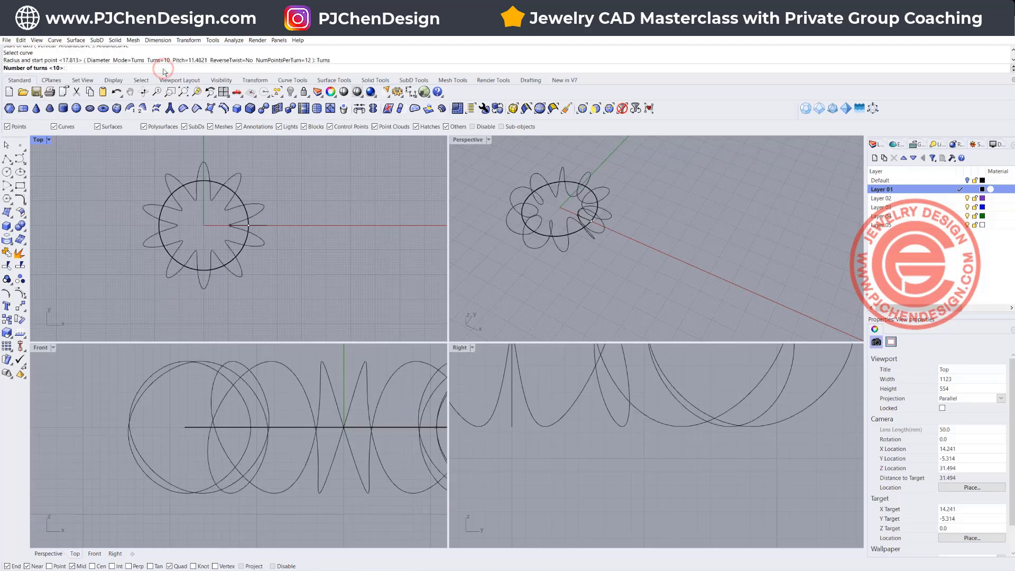
text(8)
key(Return)
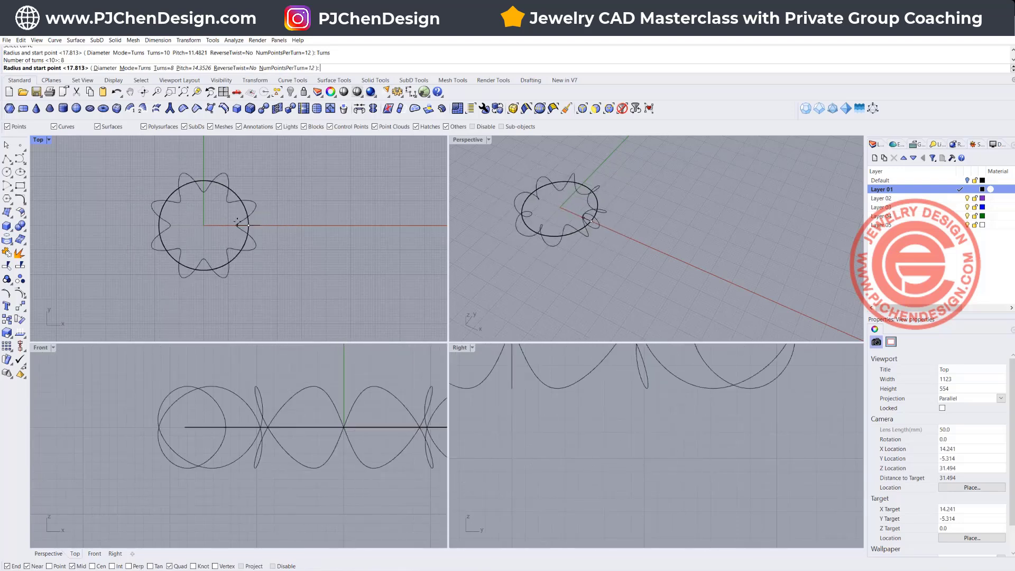
scroll(239, 223, up, 2)
scroll(239, 224, up, 1)
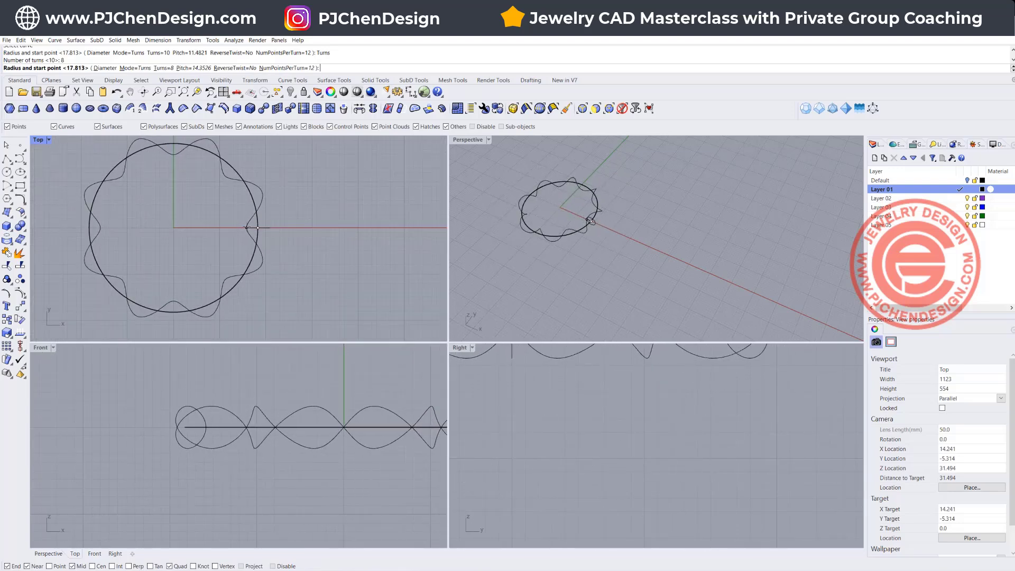
click(246, 226)
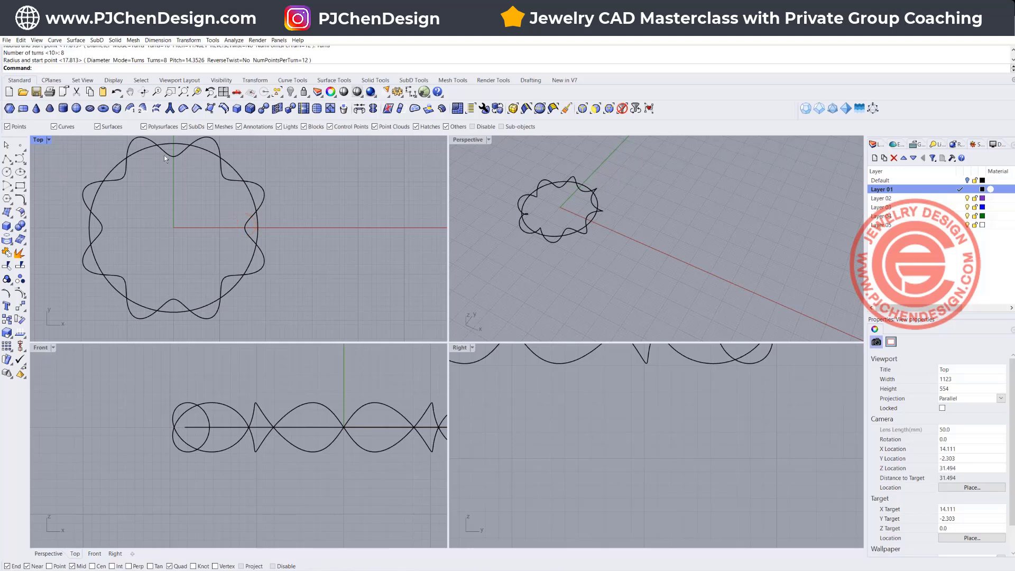
scroll(220, 212, down, 3)
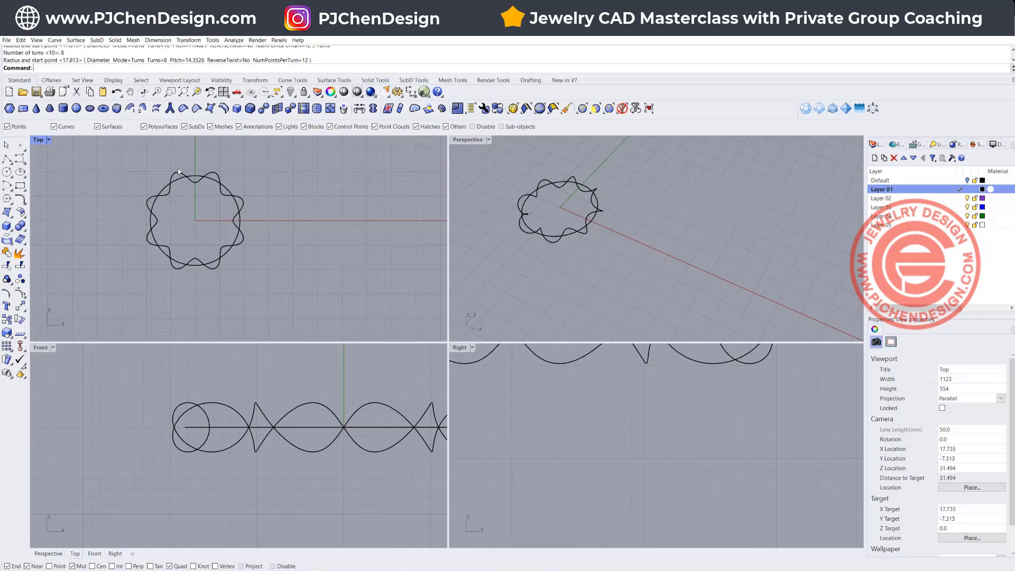
scroll(193, 206, up, 2)
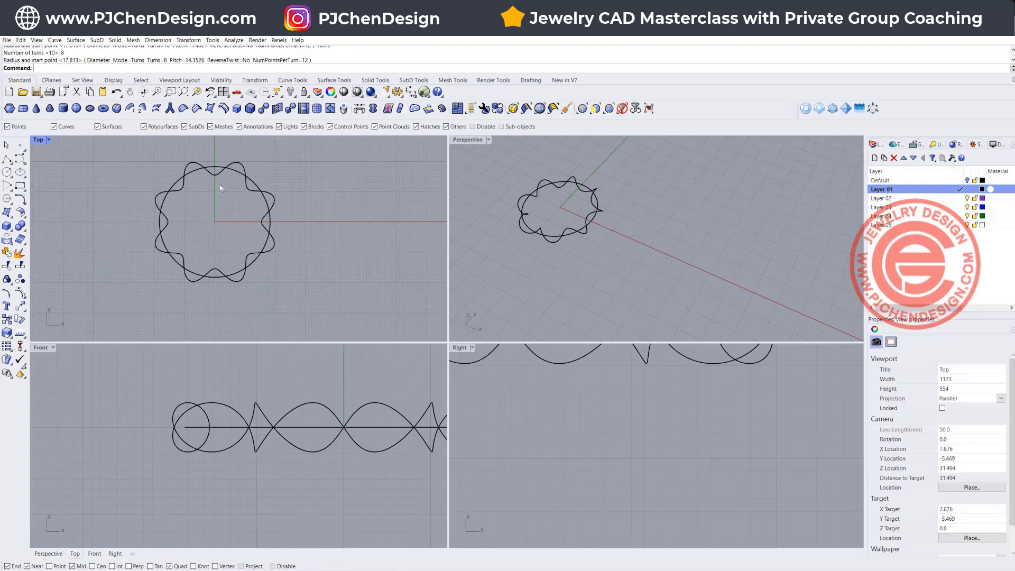
- Draw a small conic-cornered rectangle profile in the Right view, starting from a quad snap
right_drag(217, 173, 215, 188)
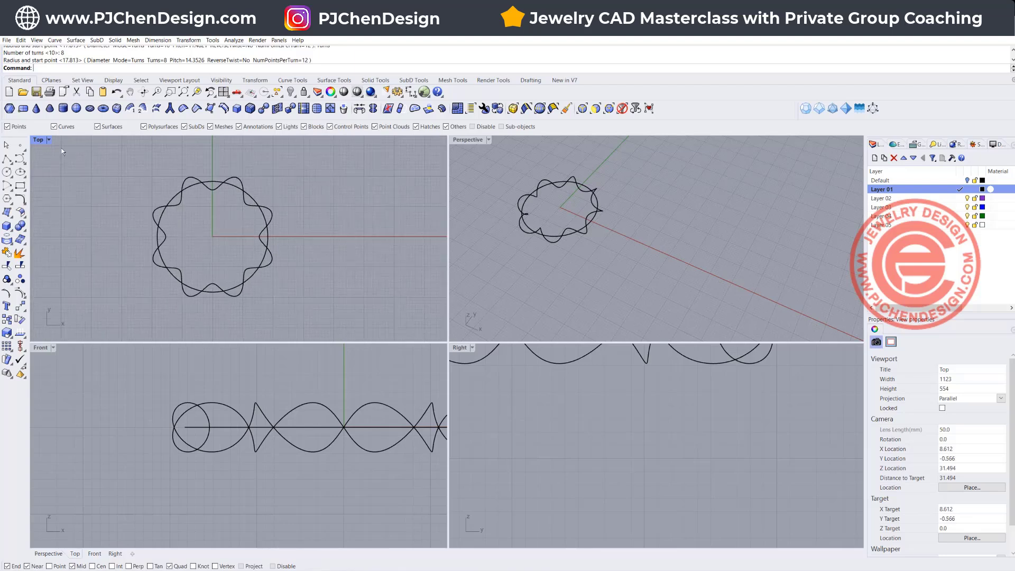
click(20, 187)
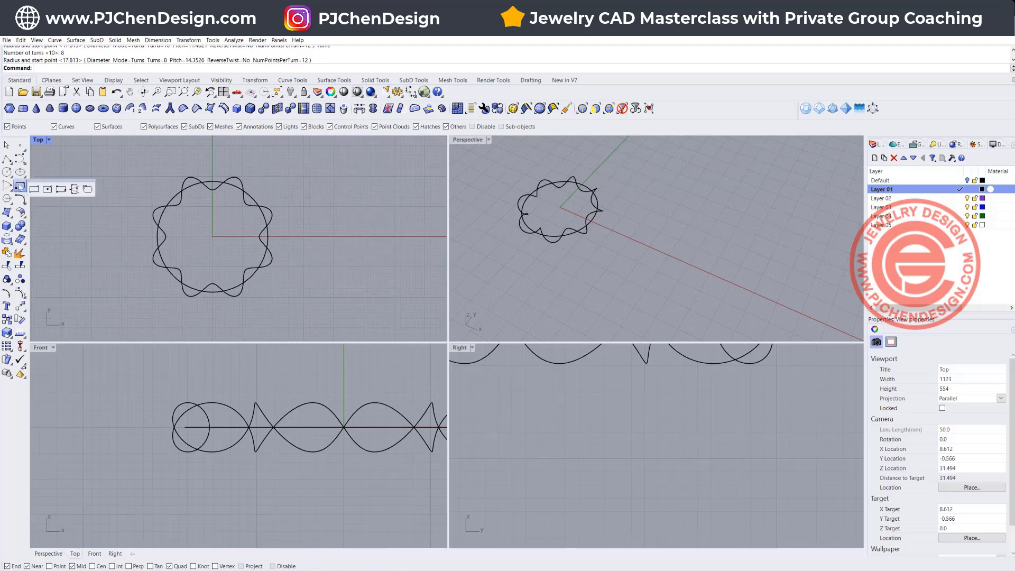
right_click(89, 190)
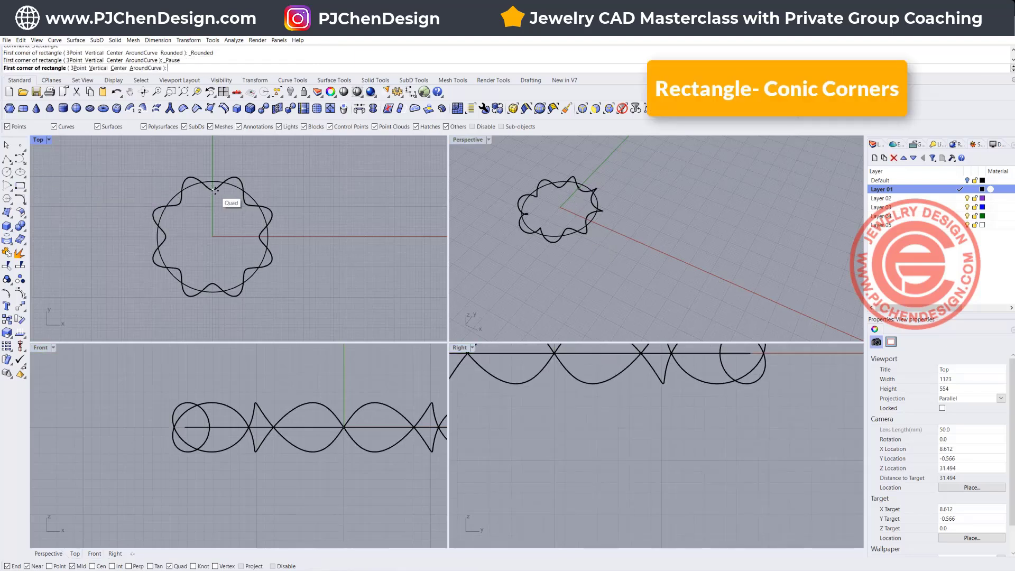
click(214, 189)
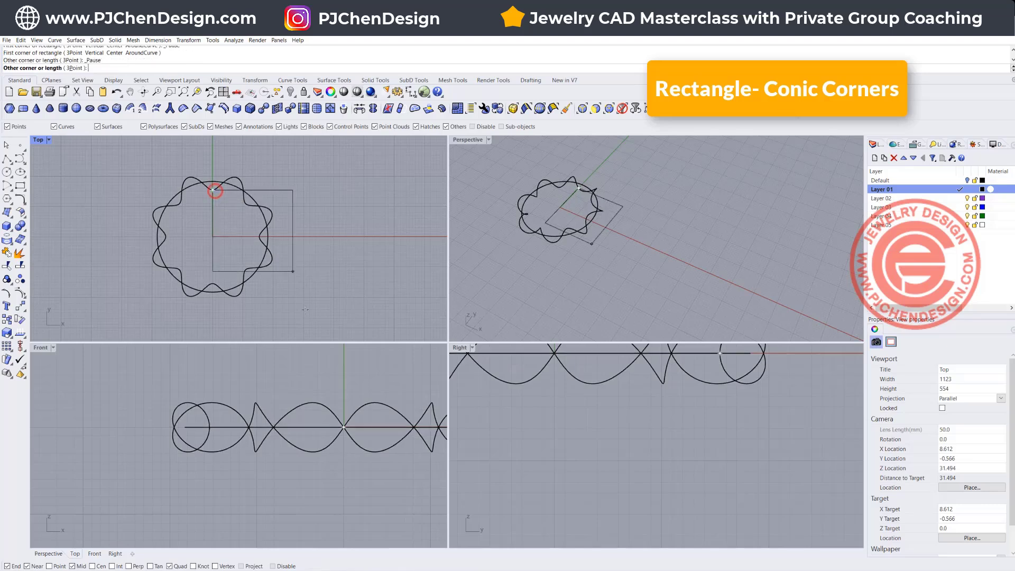
scroll(761, 417, down, 2)
right_drag(762, 417, 624, 485)
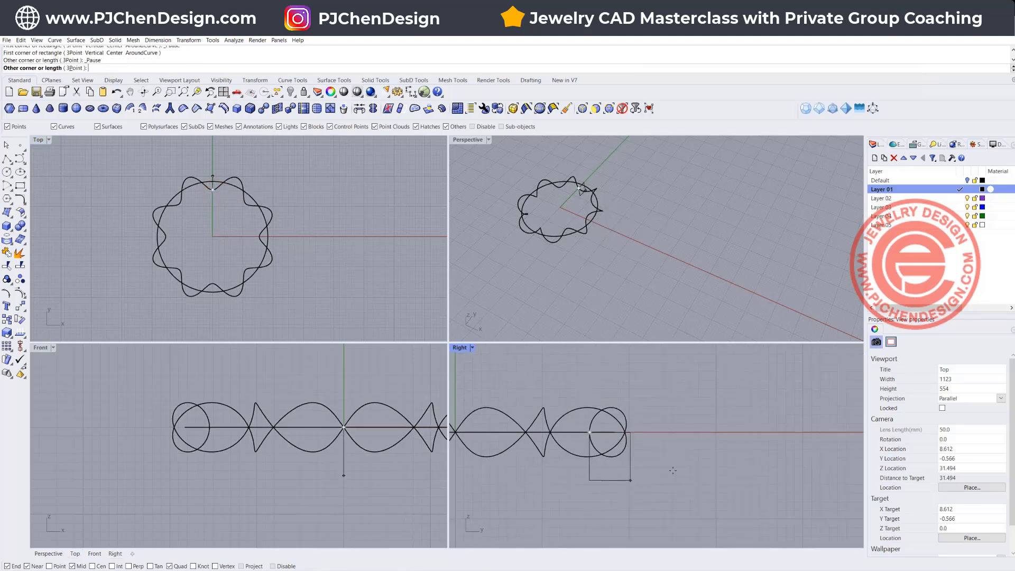
scroll(650, 473, up, 5)
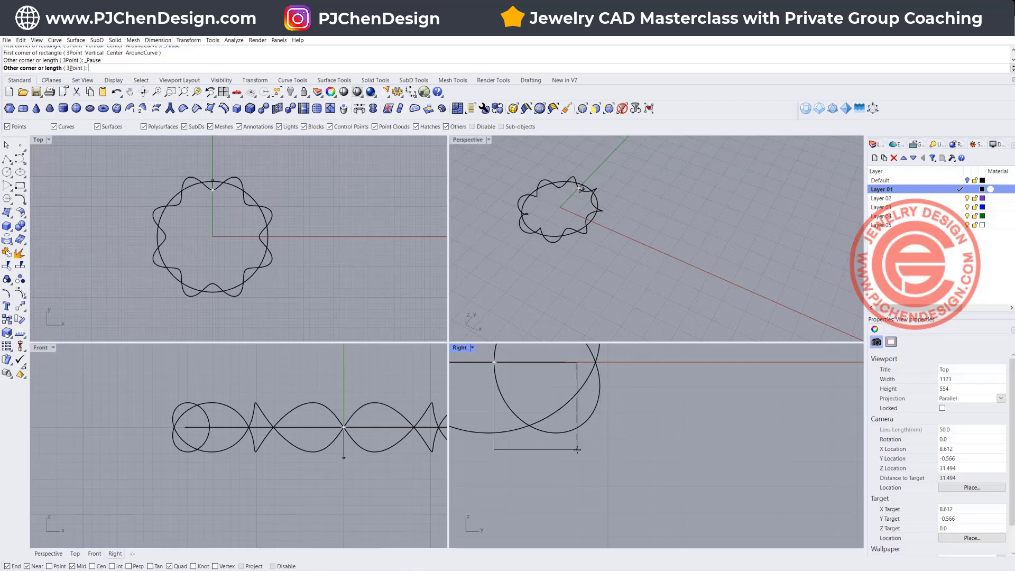
click(575, 423)
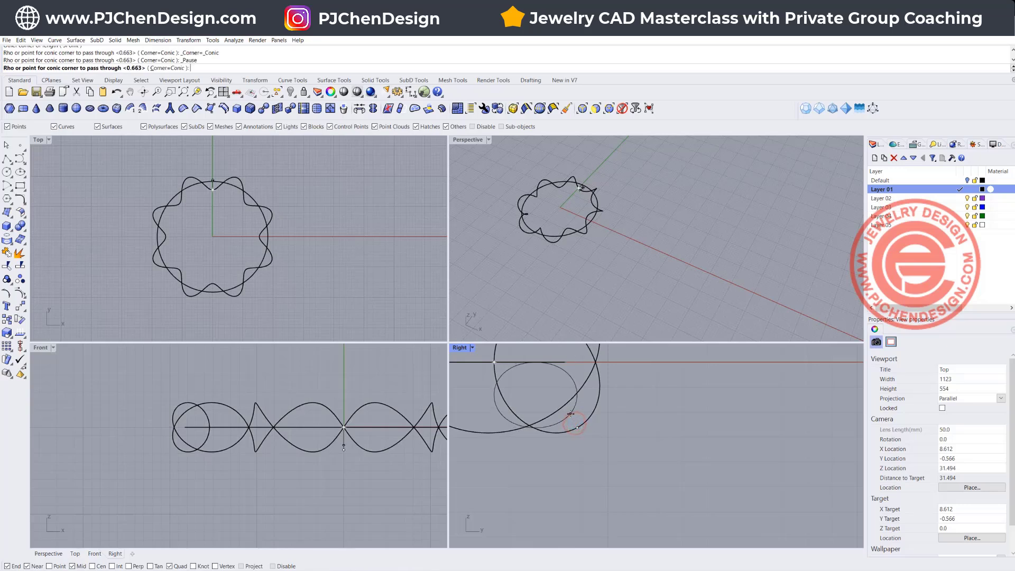
click(573, 416)
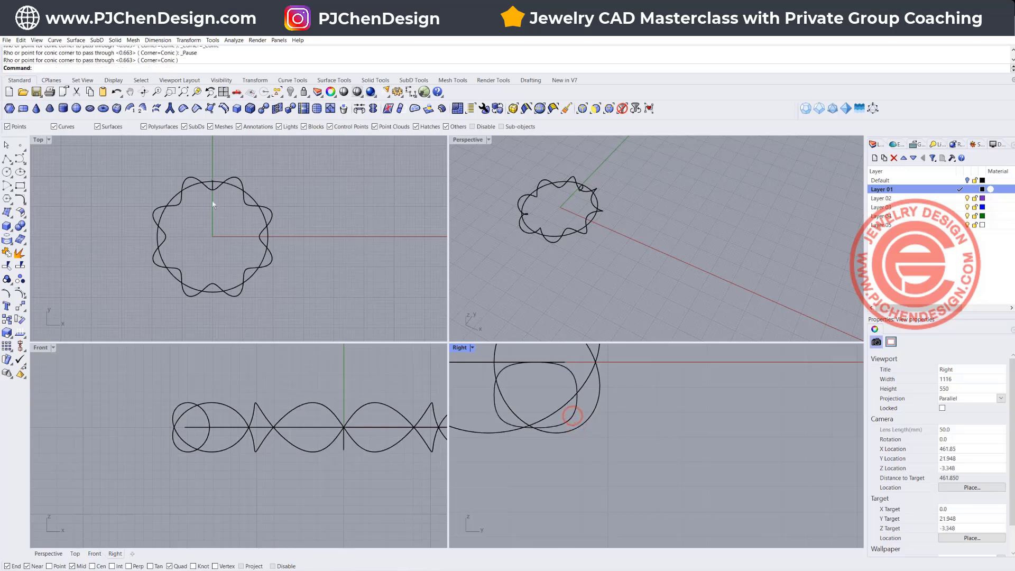
- Shift the rounded profile along Y with the gumball until it sits beside the wavy curve
scroll(212, 200, up, 8)
click(245, 212)
drag(247, 186, 246, 215)
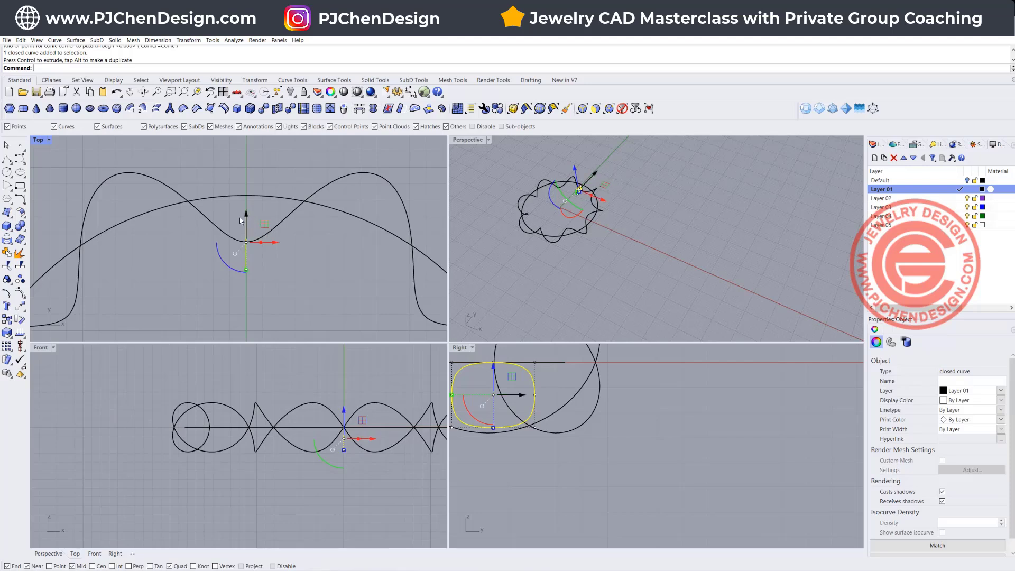
scroll(264, 214, down, 6)
right_drag(281, 228, 297, 283)
drag(272, 259, 272, 186)
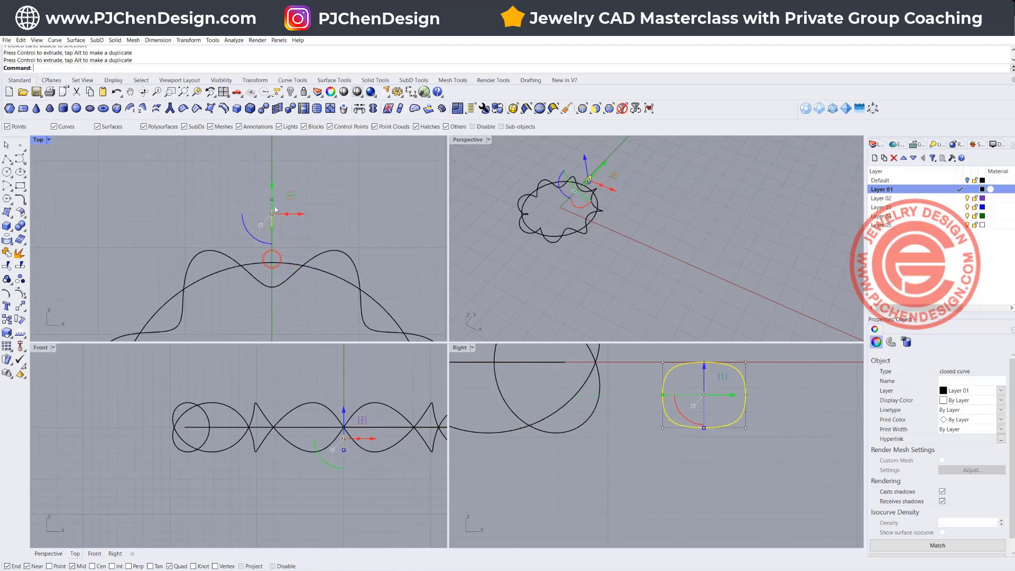
right_drag(277, 221, 251, 220)
drag(246, 186, 244, 266)
scroll(242, 280, up, 5)
scroll(254, 274, down, 5)
drag(240, 292, 241, 193)
click(621, 282)
scroll(615, 189, up, 6)
- In a maximized Perspective view, draw a helper line across the profile's left and right quadrants
right_drag(613, 204, 504, 139)
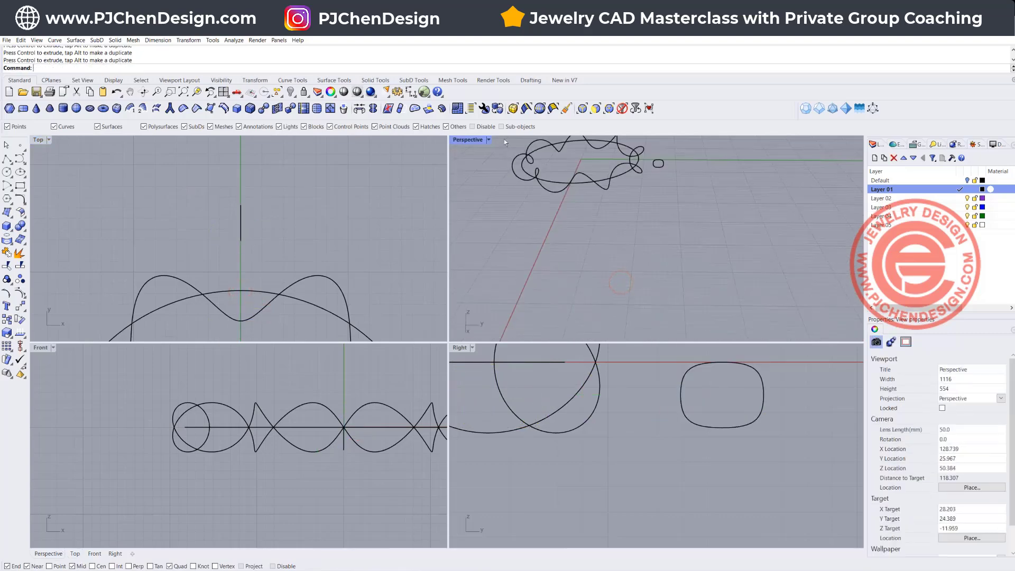
double_click(465, 141)
scroll(410, 284, up, 6)
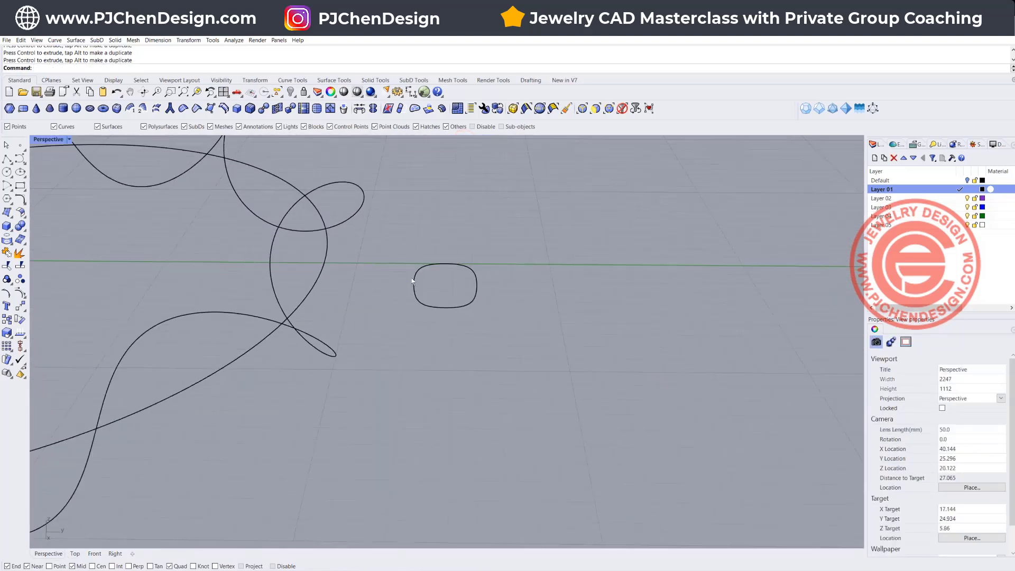
click(7, 158)
click(414, 286)
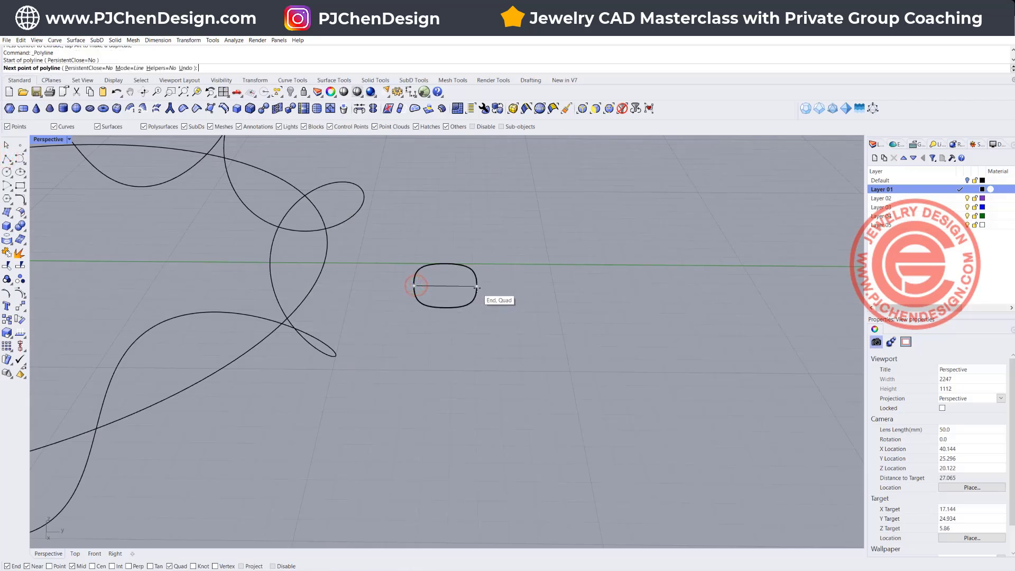
click(477, 288)
key(Return)
- Move the profile and helper line together from the line's midpoint onto the wavy curve
drag(384, 247, 560, 364)
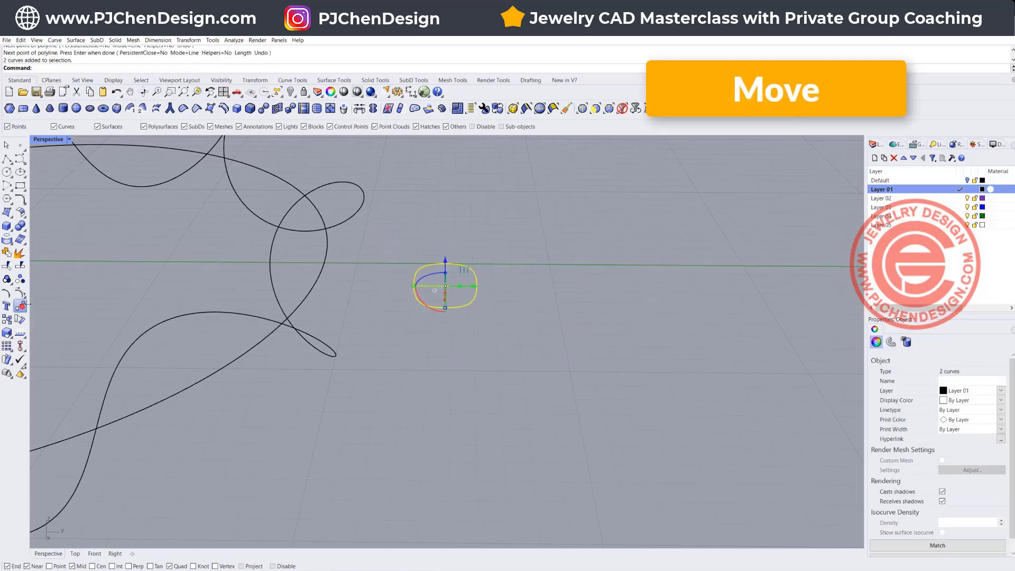
click(20, 306)
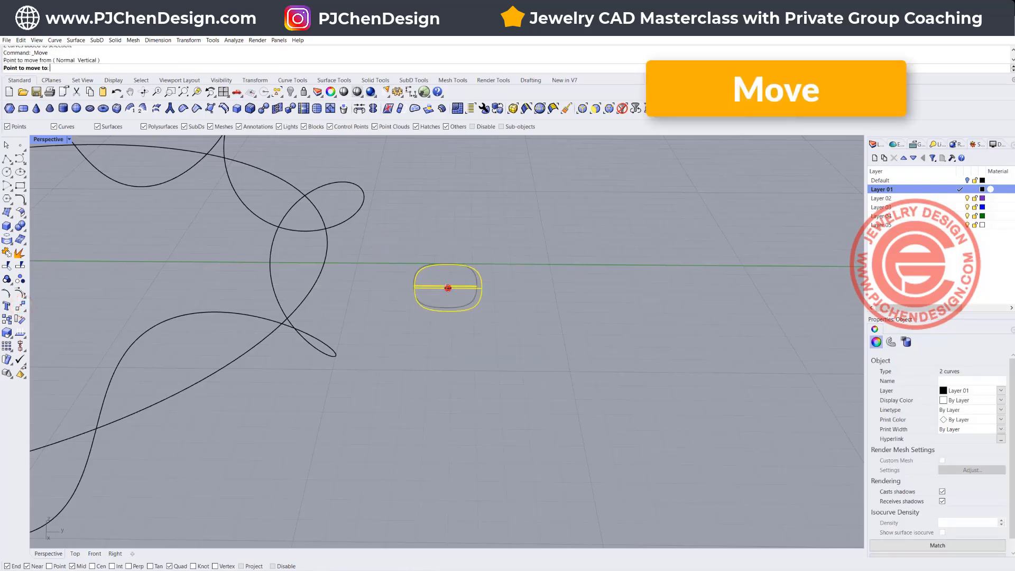
scroll(443, 288, down, 3)
mouse_move(419, 276)
right_down()
mouse_move(422, 293)
mouse_move(449, 295)
mouse_move(428, 290)
right_up()
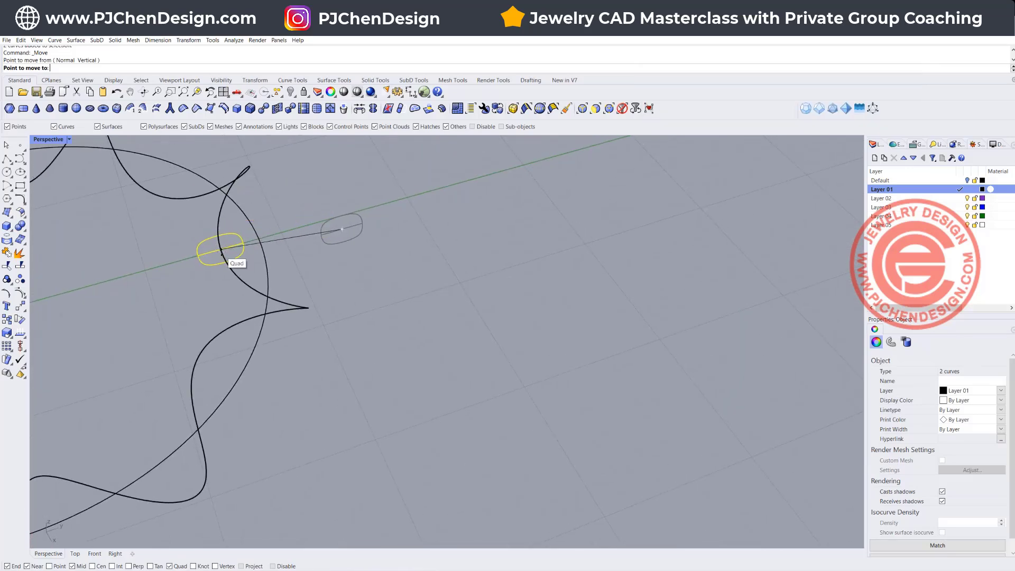
click(227, 249)
click(401, 297)
right_drag(401, 296, 302, 286)
scroll(308, 286, up, 9)
- Delete the helper centre line, leaving only the placed profile
click(303, 285)
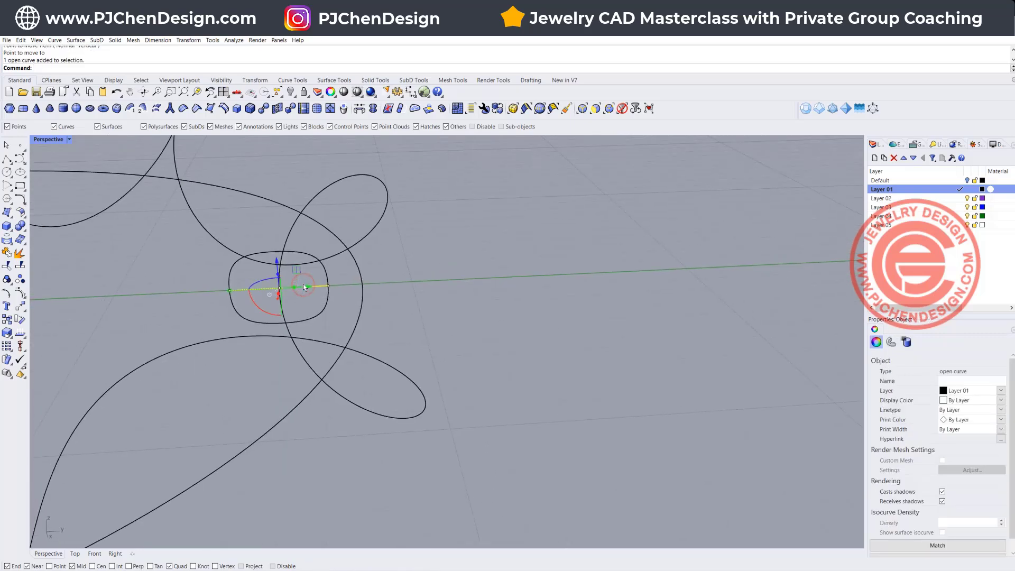
key(Delete)
scroll(307, 285, down, 3)
mouse_move(322, 273)
right_down()
mouse_move(334, 287)
mouse_move(325, 279)
right_up()
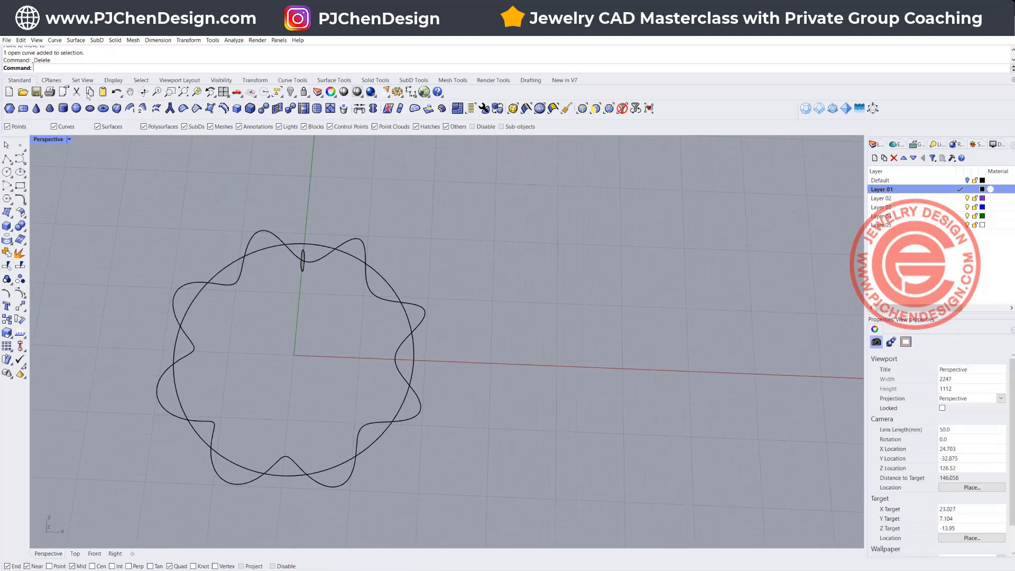
- Sweep 1 Rail the rounded profile along the wavy curve, accepting the default seam
click(76, 40)
click(88, 67)
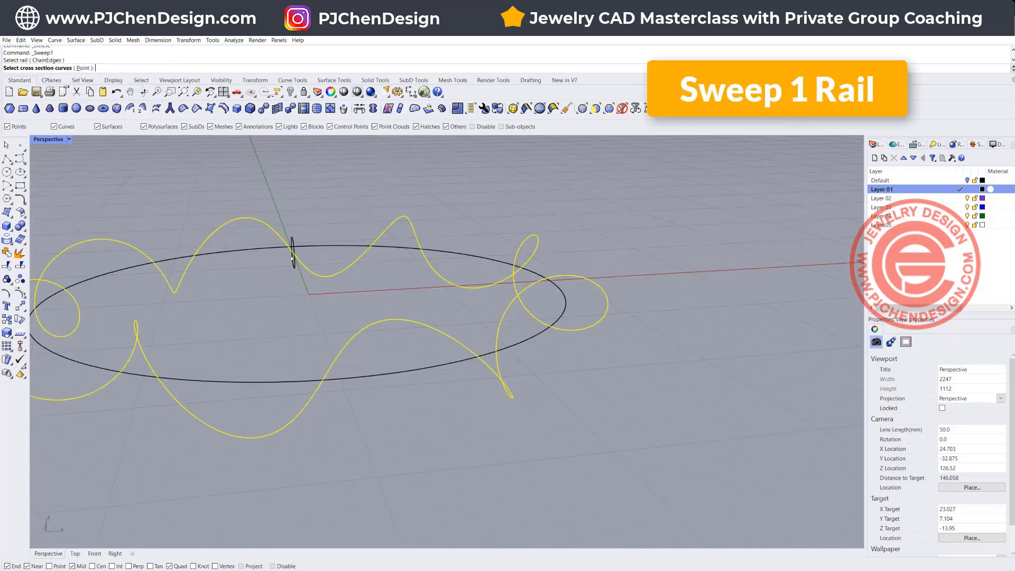
scroll(293, 257, up, 3)
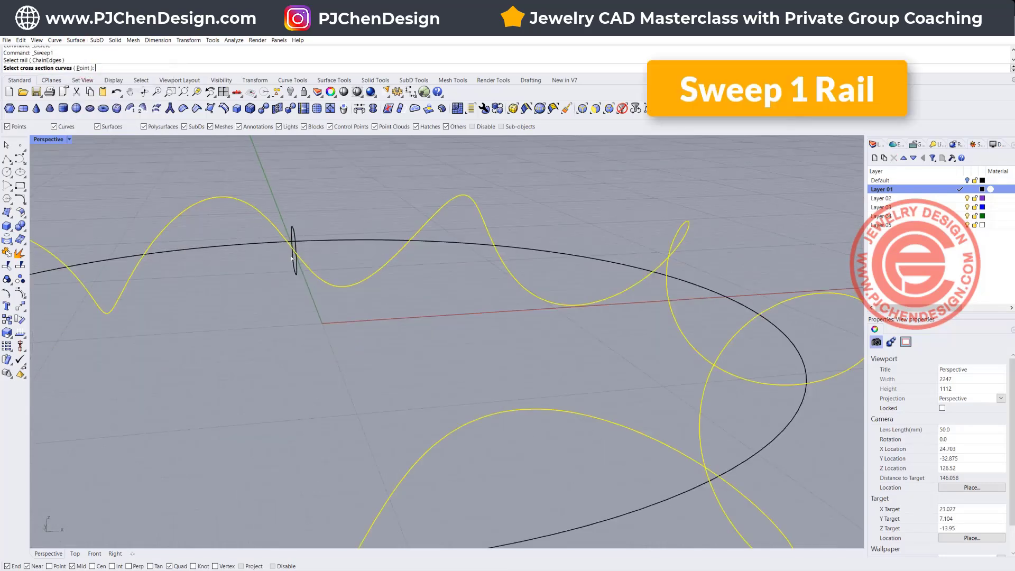
click(292, 253)
key(Return)
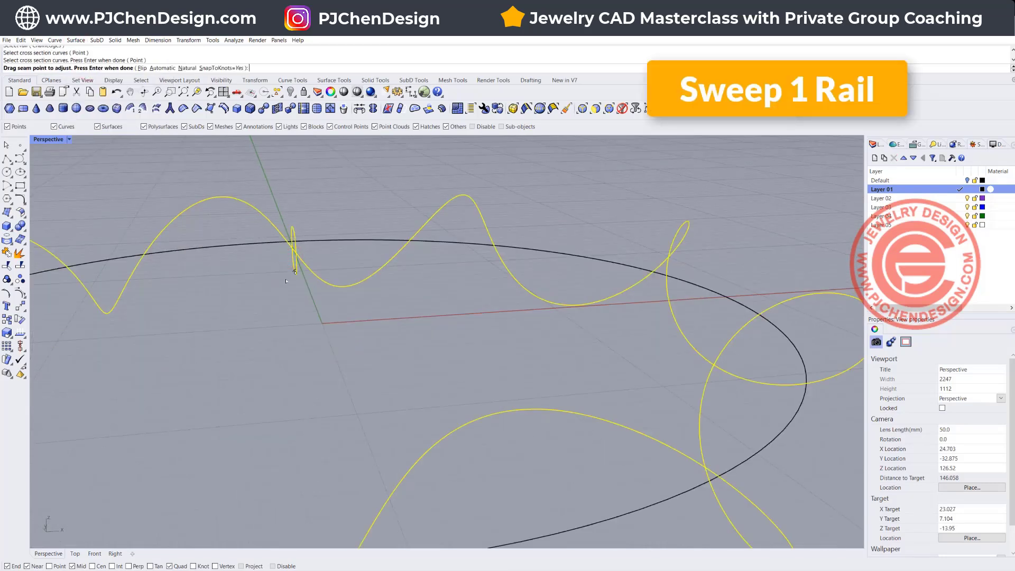
scroll(286, 281, down, 5)
shift+right_drag(290, 274, 369, 302)
scroll(374, 269, up, 3)
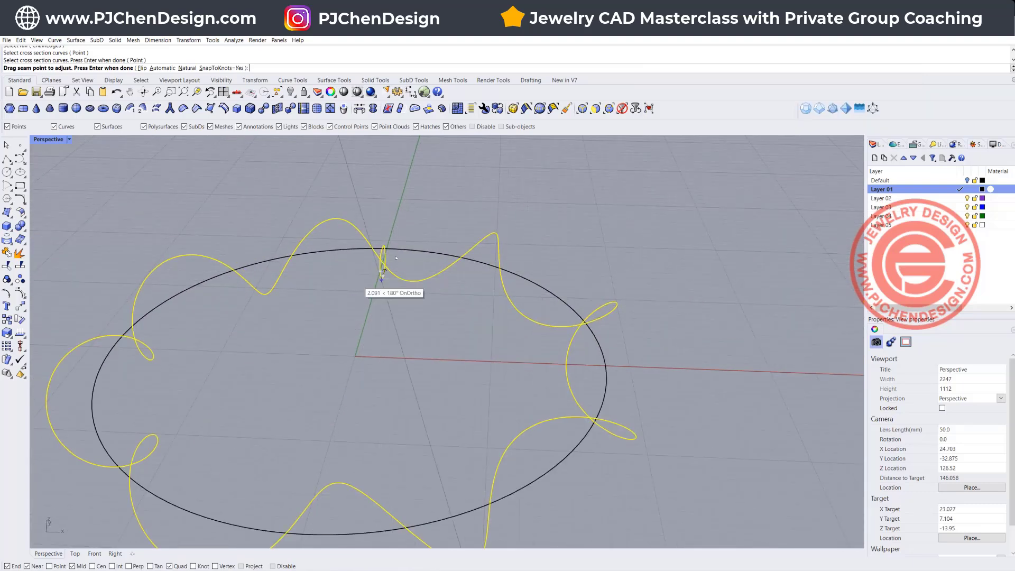
key(Return)
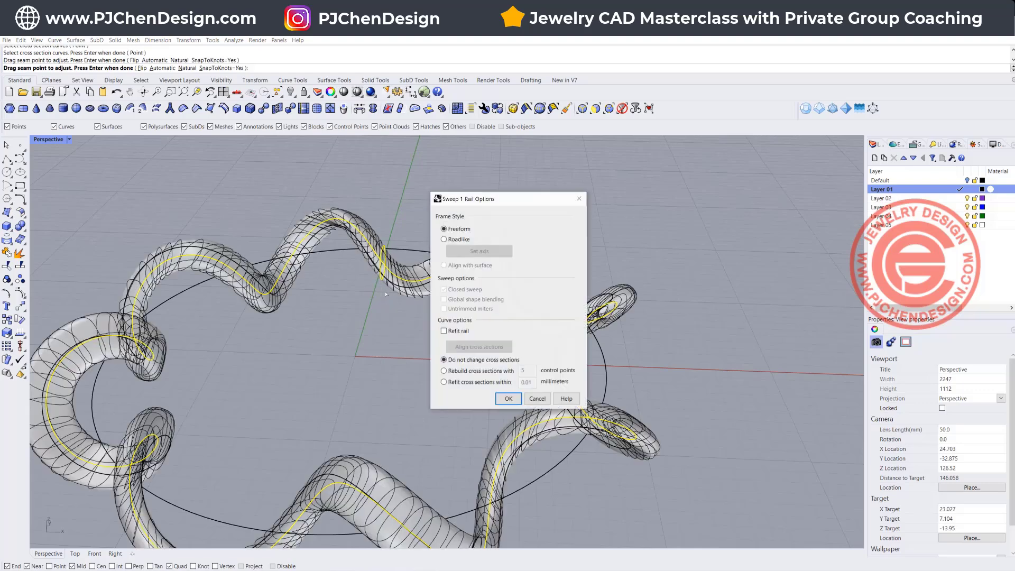
click(509, 397)
scroll(505, 377, down, 5)
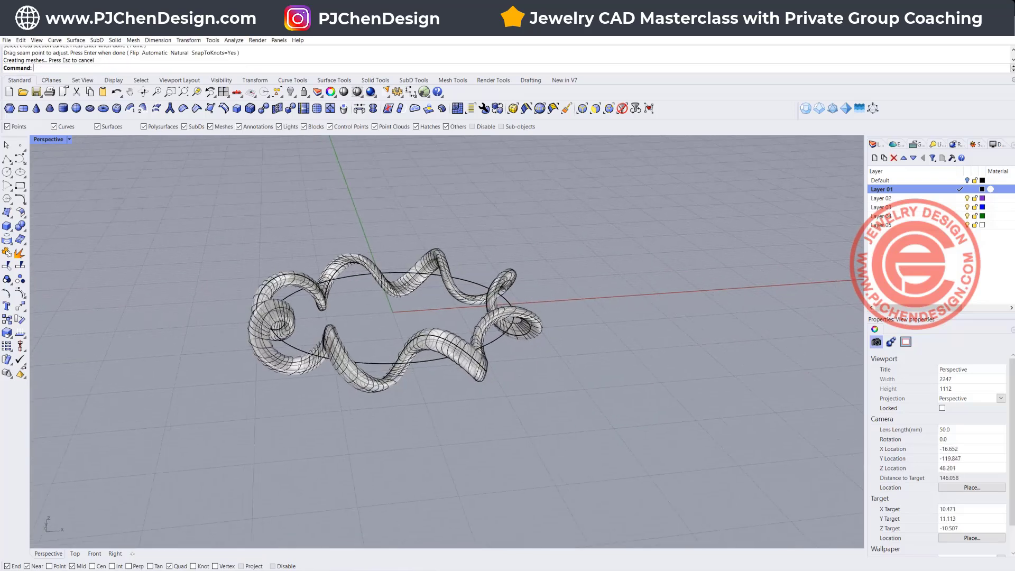
right_drag(418, 313, 395, 313)
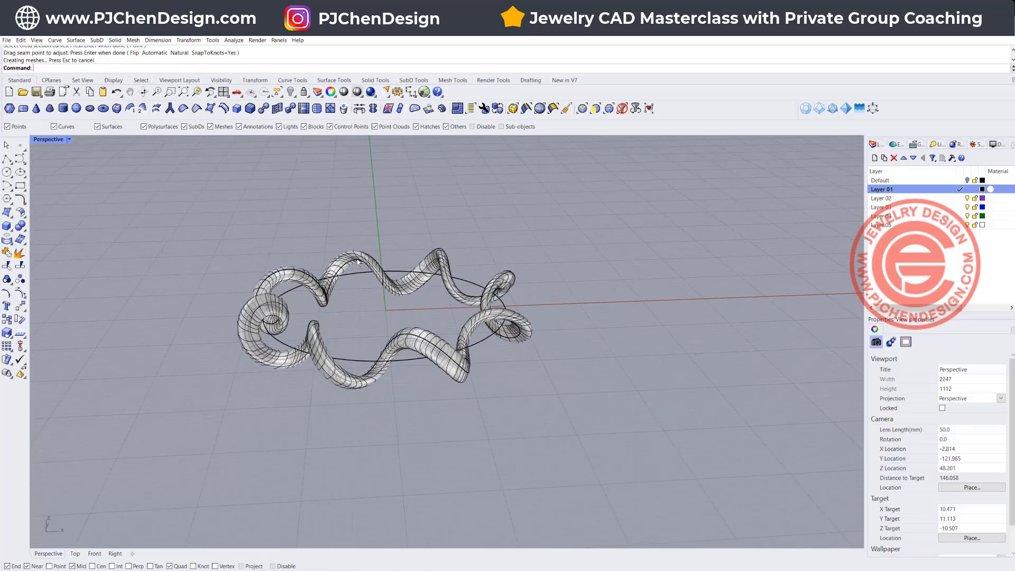
scroll(355, 260, up, 5)
scroll(424, 314, up, 2)
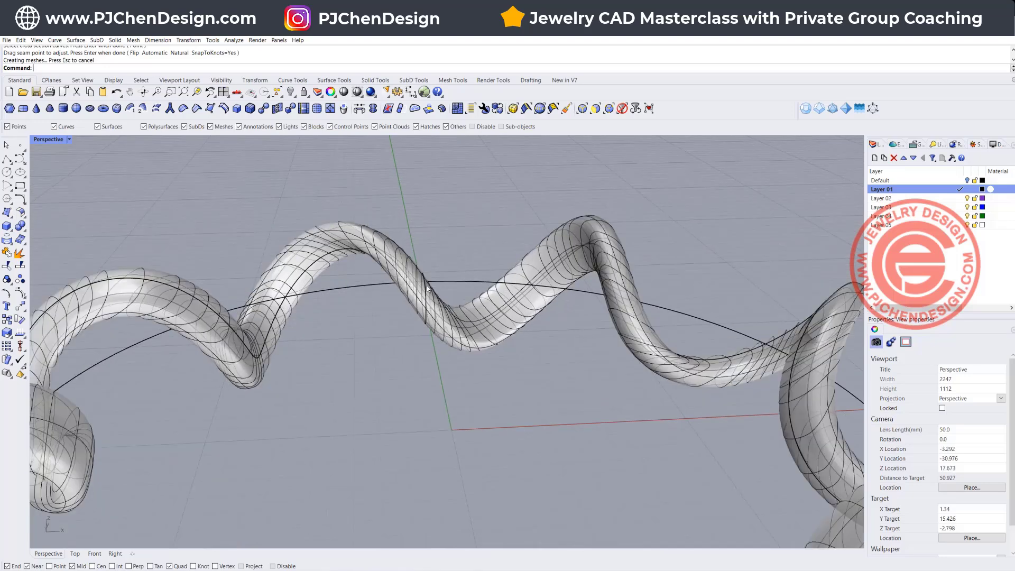
- Select the rounded profile curve rather than the overlapping tube
click(429, 301)
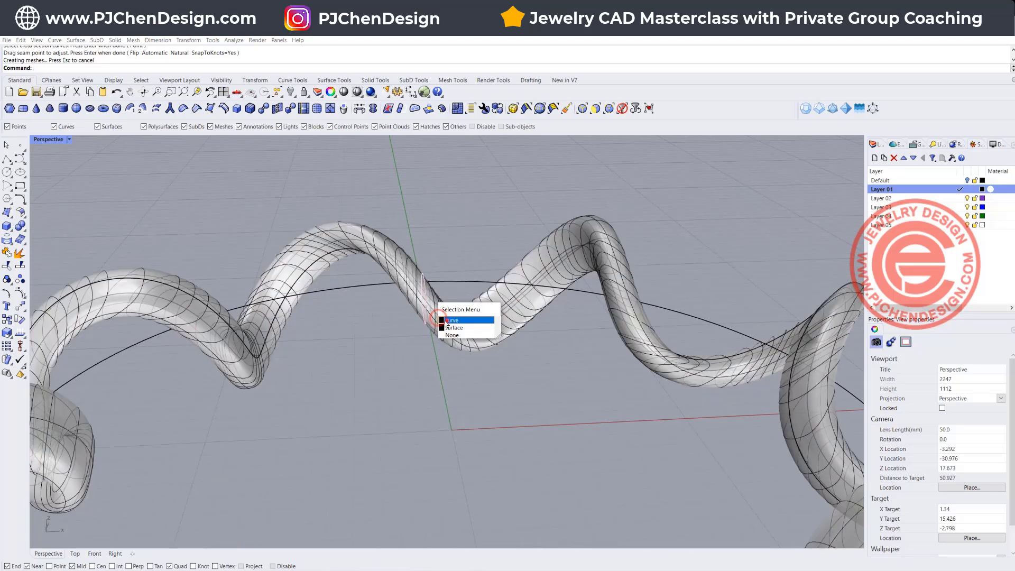
click(448, 321)
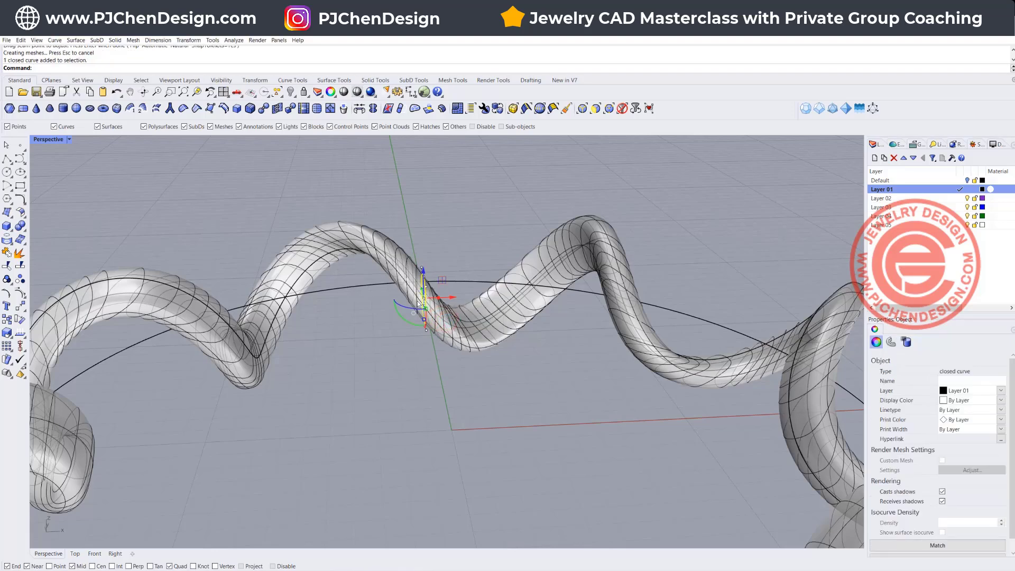
scroll(421, 307, down, 18)
right_drag(422, 307, 228, 313)
- Drag the first swept tube away from the curves
click(512, 355)
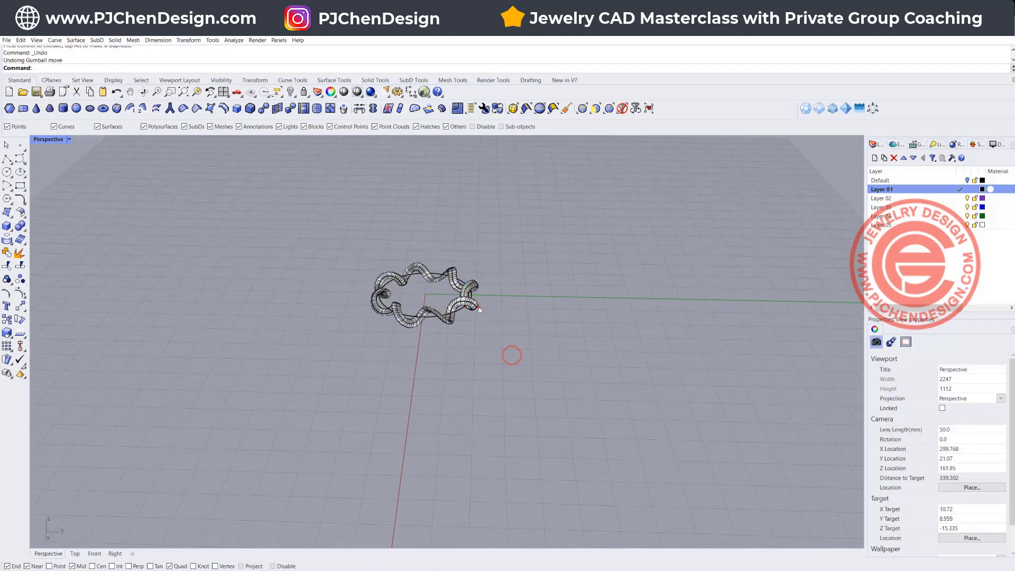
click(479, 309)
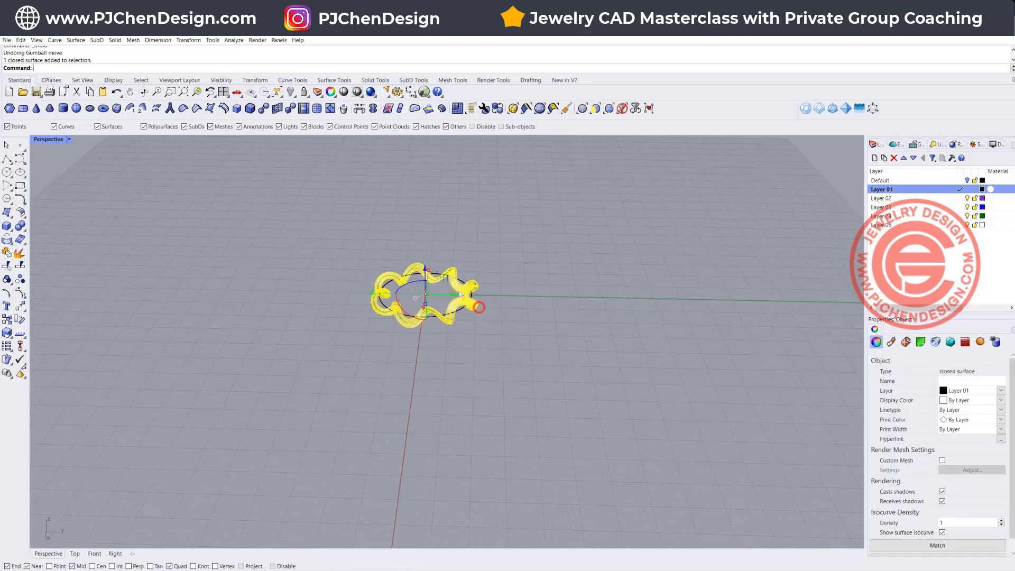
drag(443, 311, 568, 312)
click(517, 352)
right_drag(372, 333, 512, 321)
scroll(433, 315, up, 18)
right_drag(443, 330, 412, 307)
- Rotate the rounded profile a quarter turn in the Front view so it lies flat on the ring plane
click(403, 314)
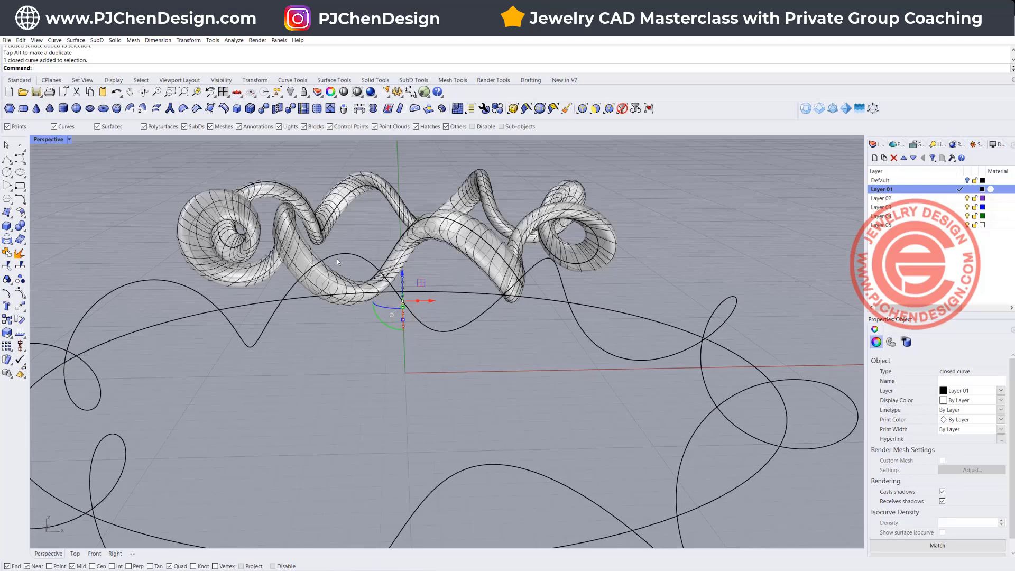
double_click(46, 140)
scroll(300, 435, up, 5)
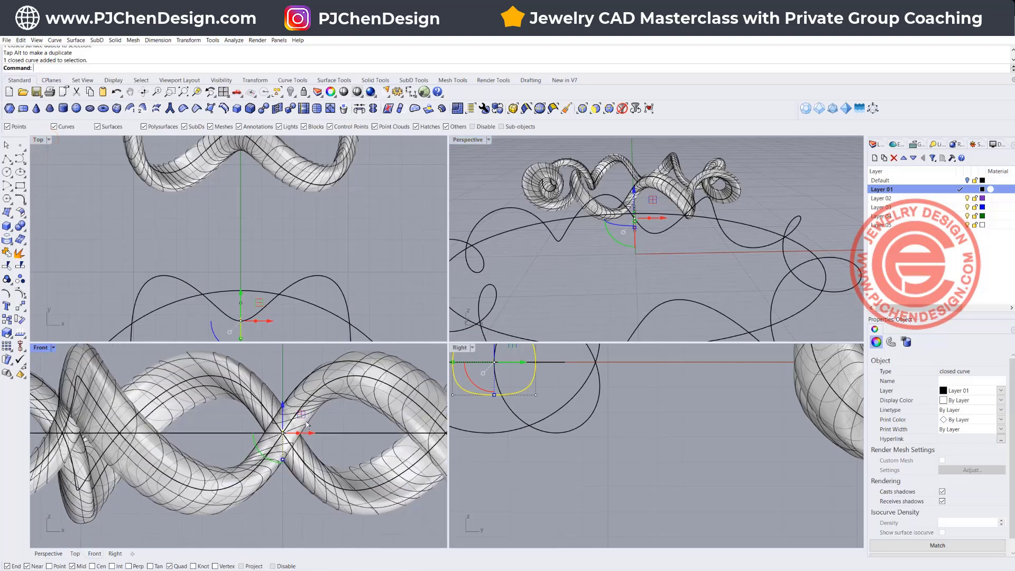
drag(272, 459, 247, 442)
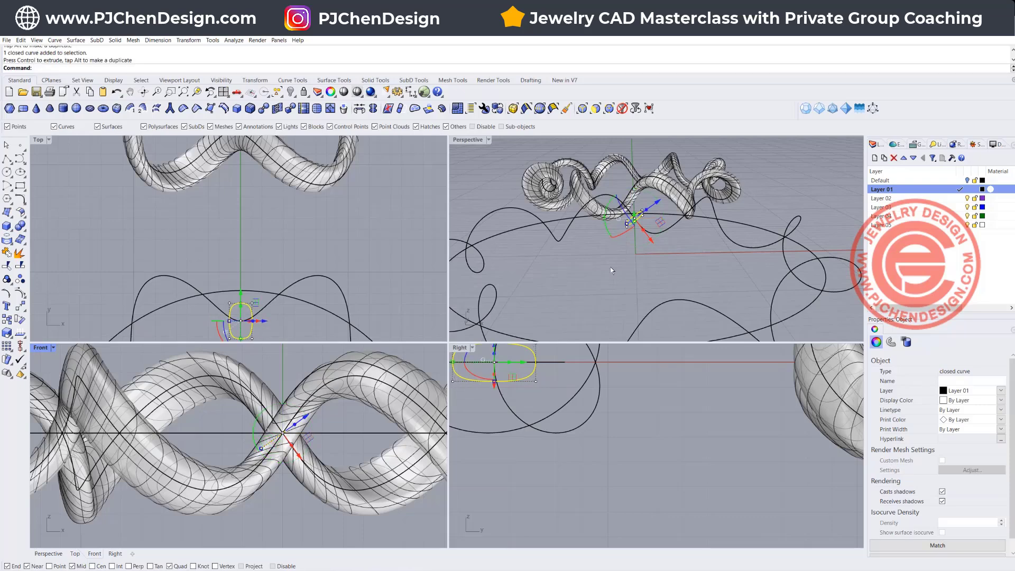
click(652, 265)
mouse_move(653, 265)
right_down()
mouse_move(624, 264)
mouse_move(637, 261)
right_up()
scroll(643, 219, up, 2)
- Sweep 1 Rail the flattened profile along the wavy curve to make a new tube
click(76, 41)
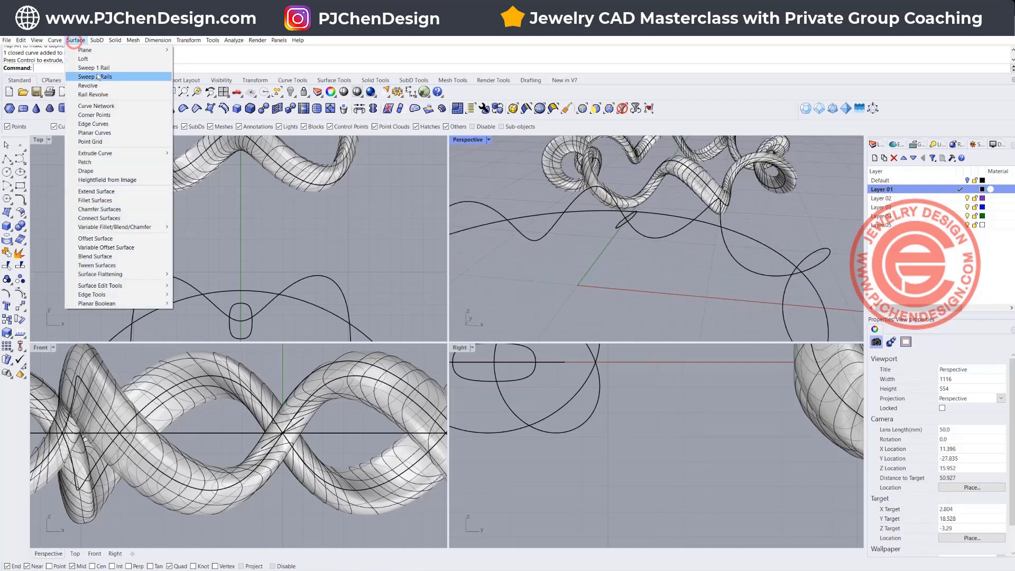
click(94, 68)
click(631, 228)
click(623, 228)
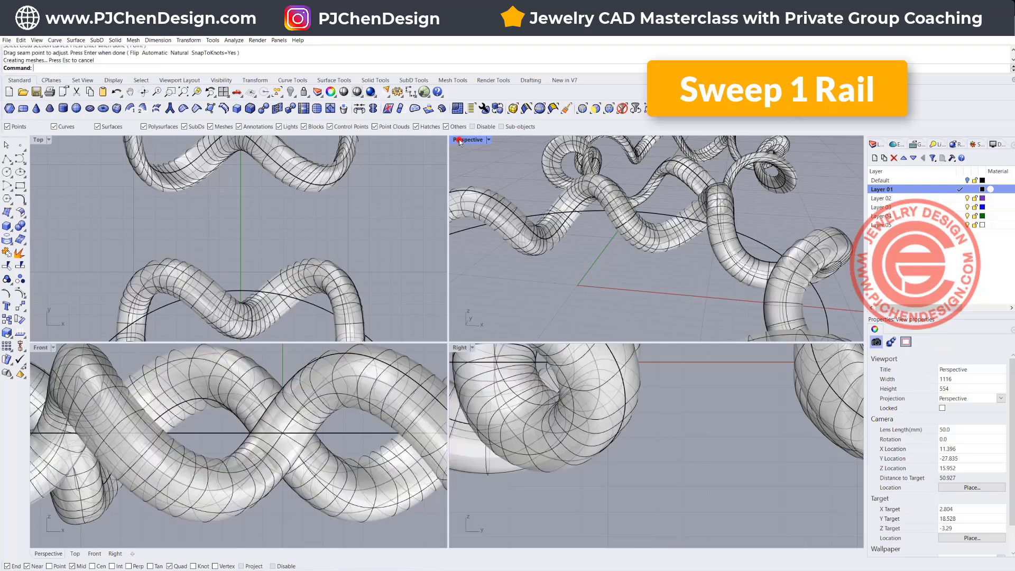
- Maximize Perspective and try picking among the two overlapping tube rings
double_click(460, 141)
scroll(428, 298, down, 8)
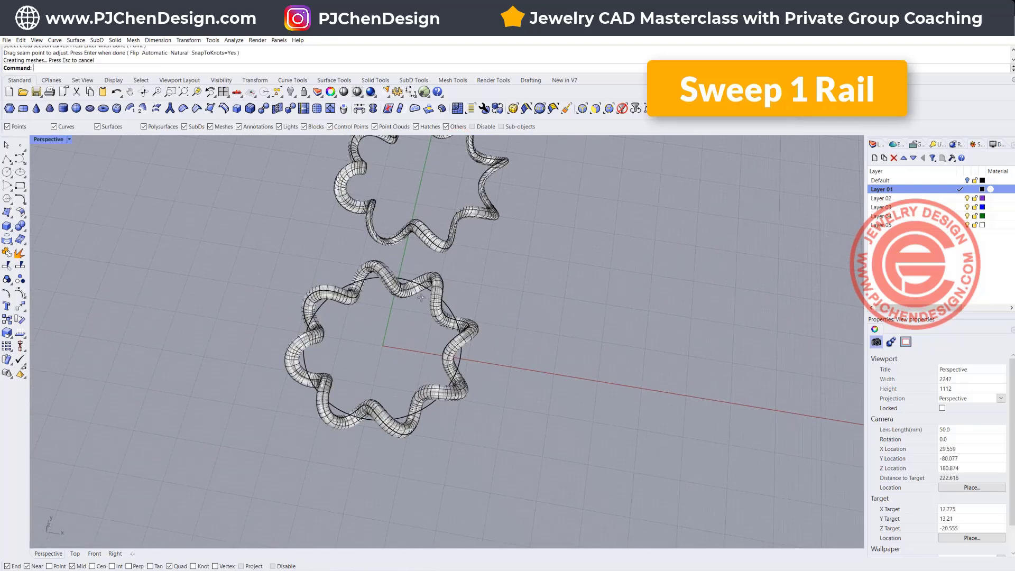
right_drag(427, 297, 396, 246)
scroll(392, 240, up, 5)
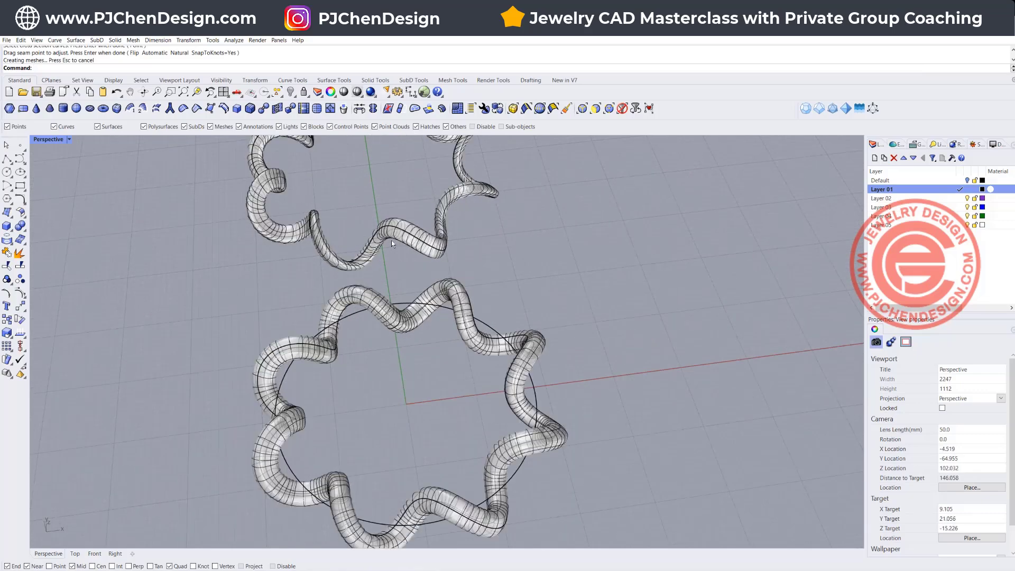
click(403, 216)
click(413, 309)
click(413, 334)
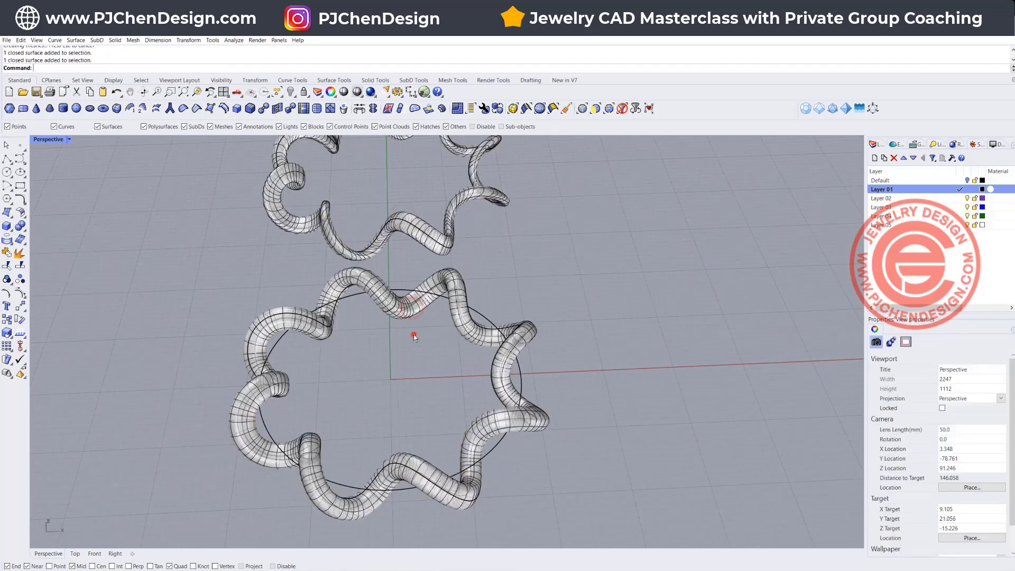
right_drag(414, 335, 406, 295)
scroll(402, 296, up, 5)
click(403, 297)
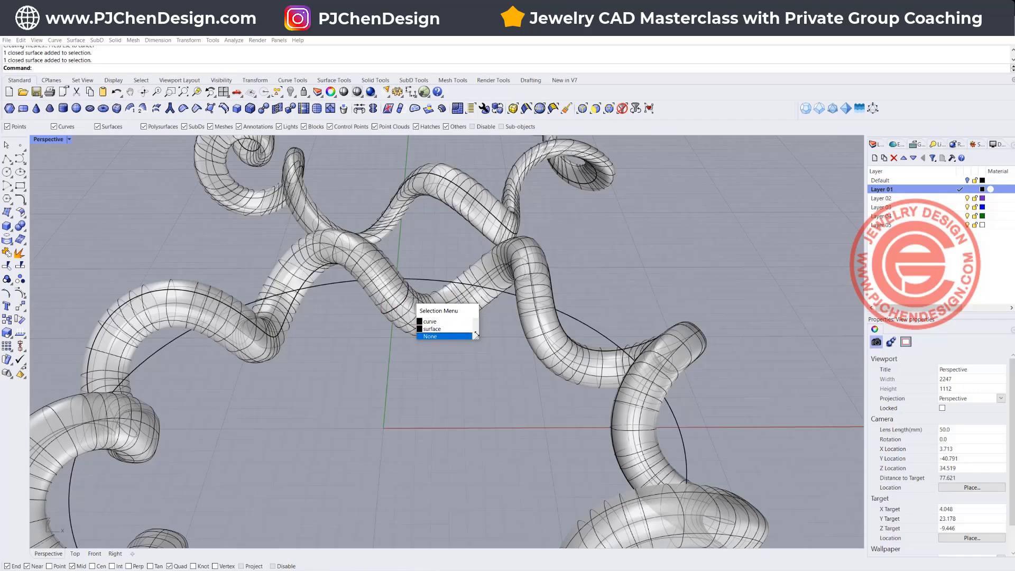
click(471, 375)
- Delete the upper duplicate tube ring and centre the remaining one
right_drag(471, 375, 417, 283)
scroll(429, 262, down, 6)
click(439, 245)
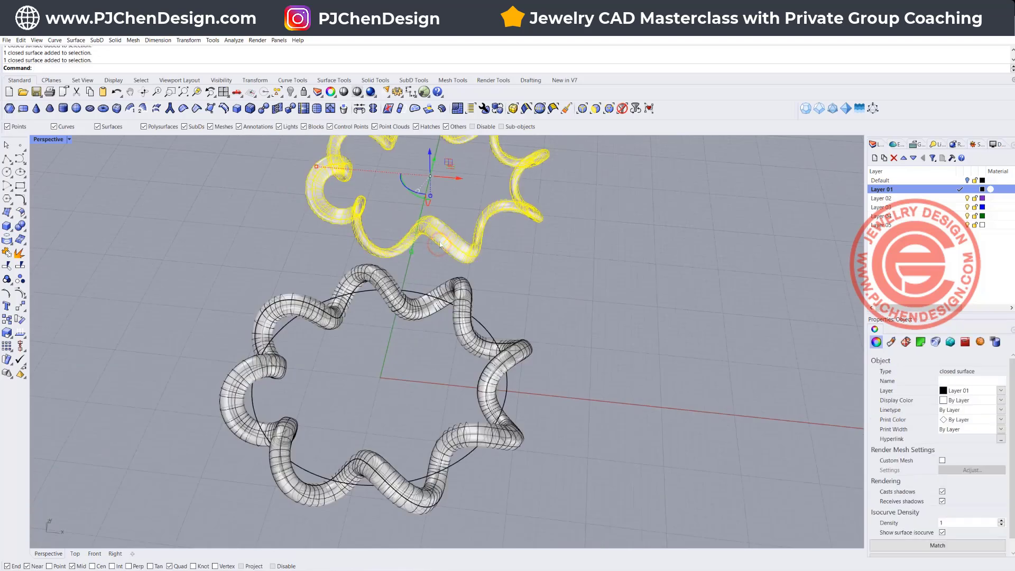
key(Delete)
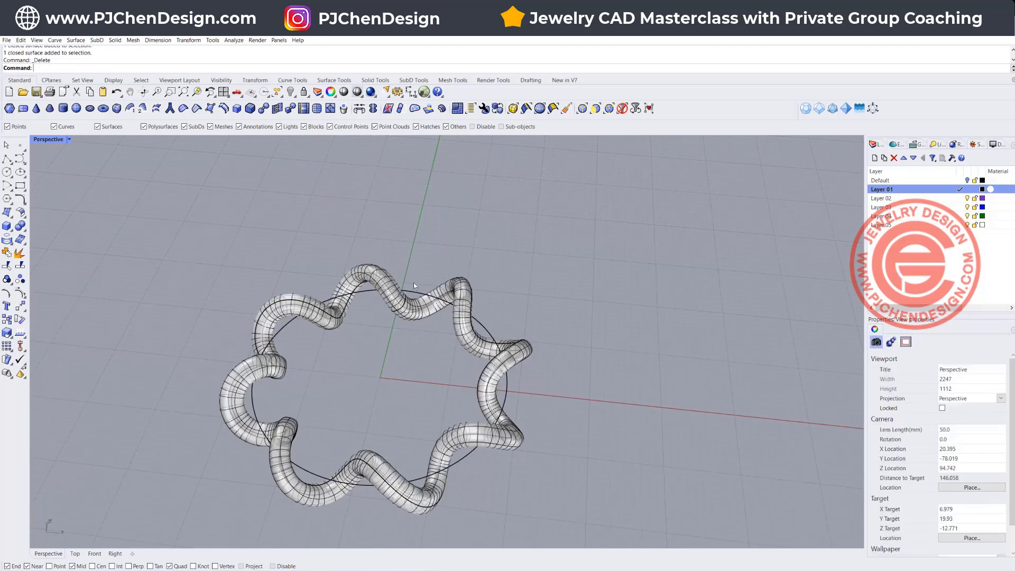
shift+right_drag(416, 286, 421, 248)
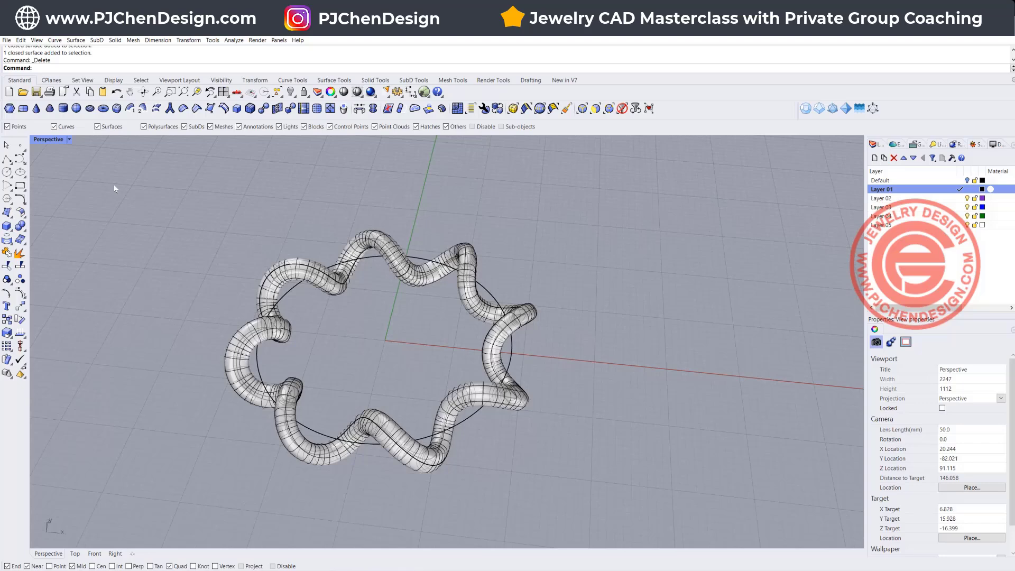
- In the four-view layout, extract a lengthwise isocurve along the wavy tube with ExtractIsocurve
double_click(50, 142)
scroll(294, 288, down, 5)
right_drag(294, 287, 242, 223)
scroll(242, 222, up, 3)
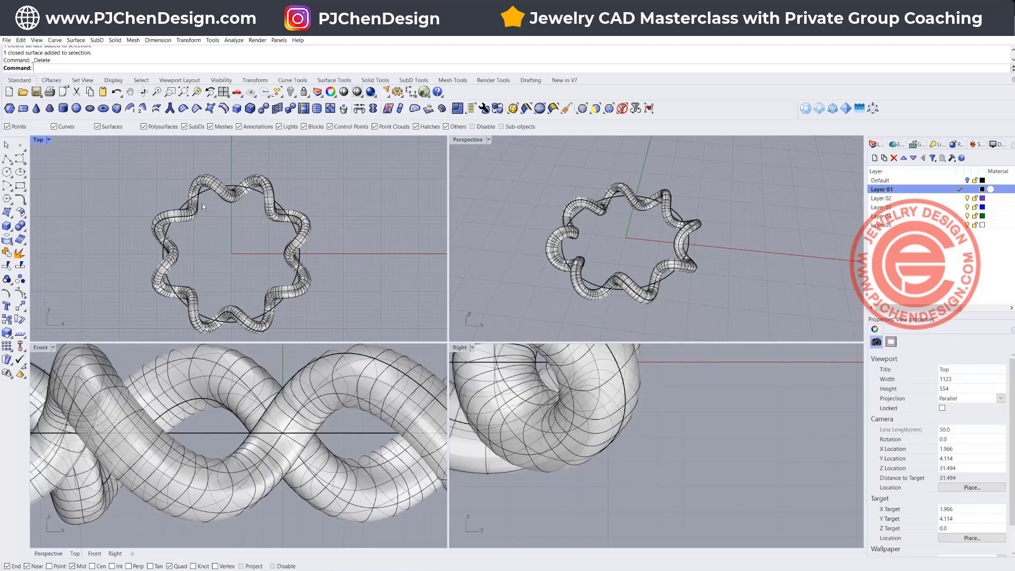
scroll(240, 191, up, 2)
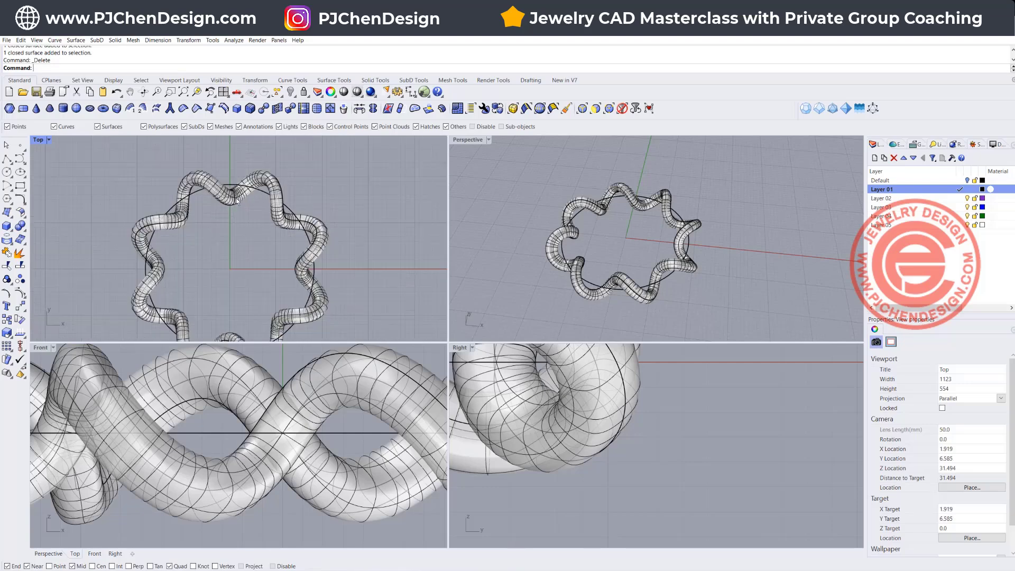
text(ExtractIsocurve)
key(Return)
scroll(238, 206, up, 3)
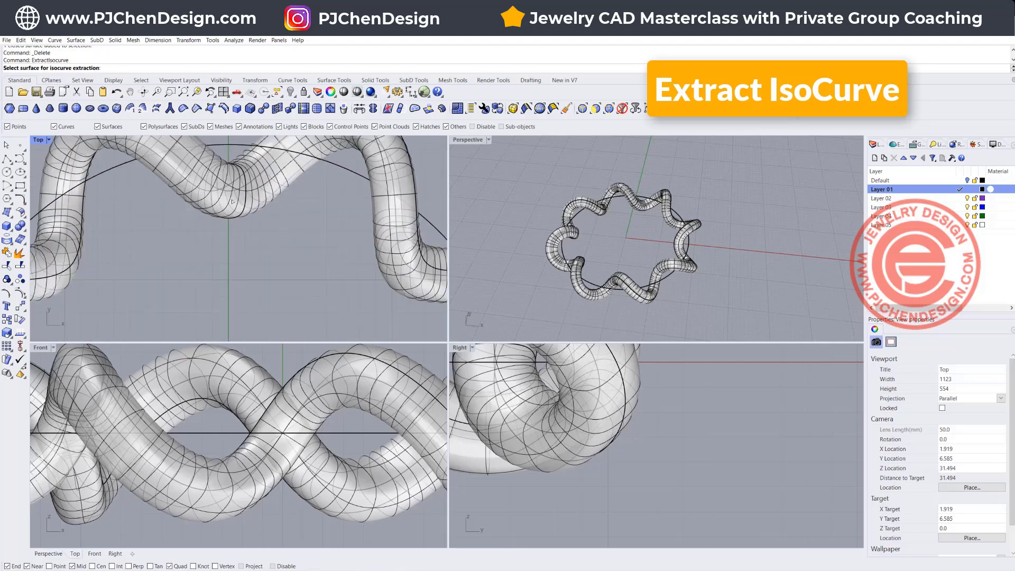
click(239, 199)
key(Return)
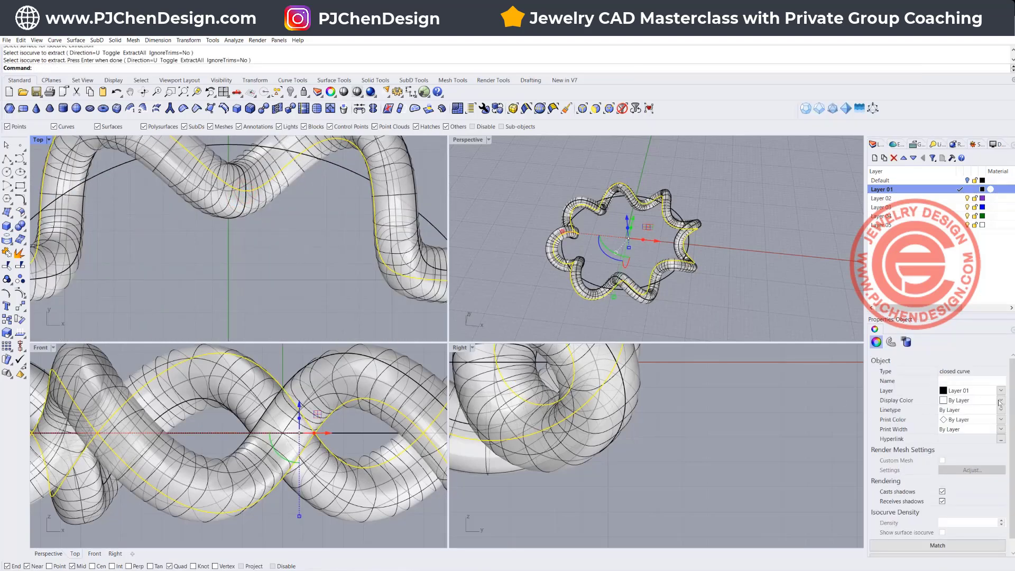
- Set the extracted isocurve's display colour to Red
click(1001, 400)
click(963, 443)
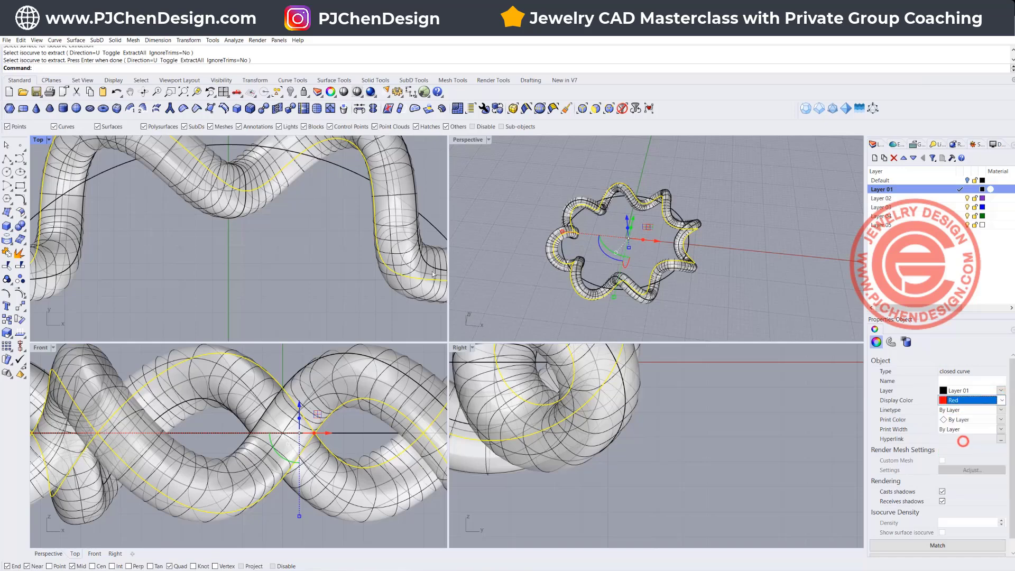
click(322, 260)
click(287, 246)
- Pan around the ring to inspect the red curve, then enlarge the Top view centred on it
scroll(287, 247, down, 8)
right_drag(291, 259, 248, 215)
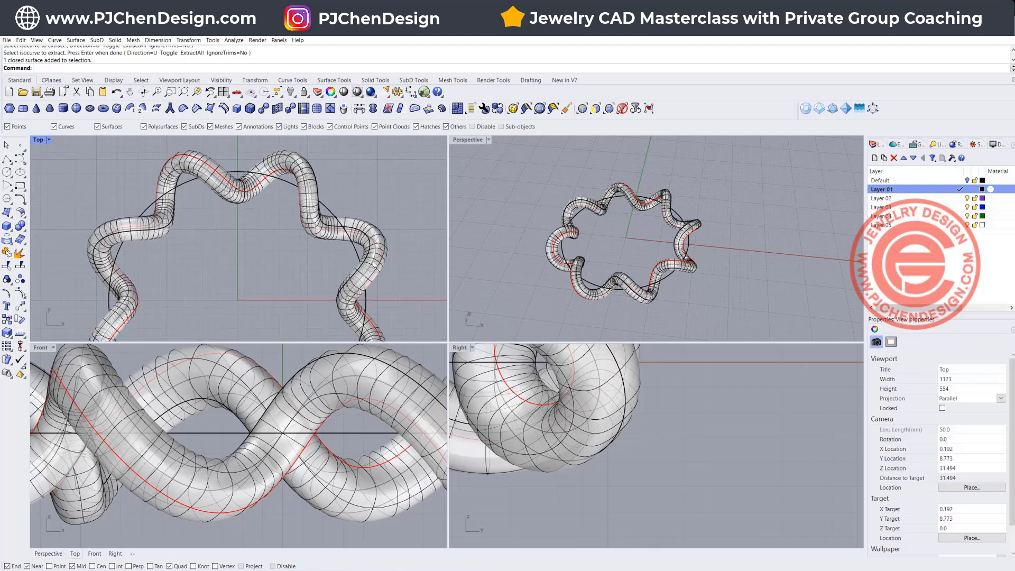
scroll(251, 207, down, 5)
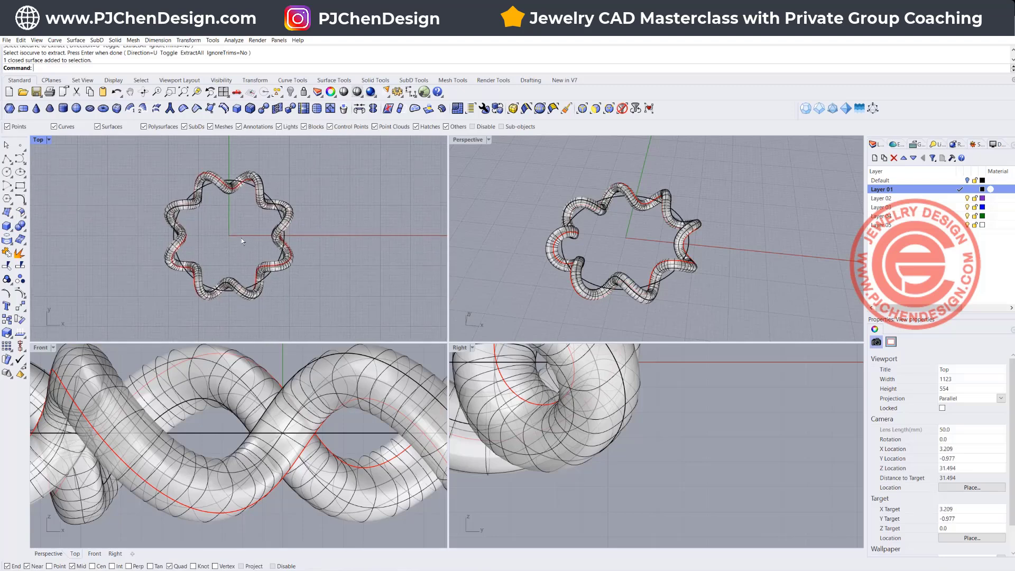
scroll(214, 183, up, 3)
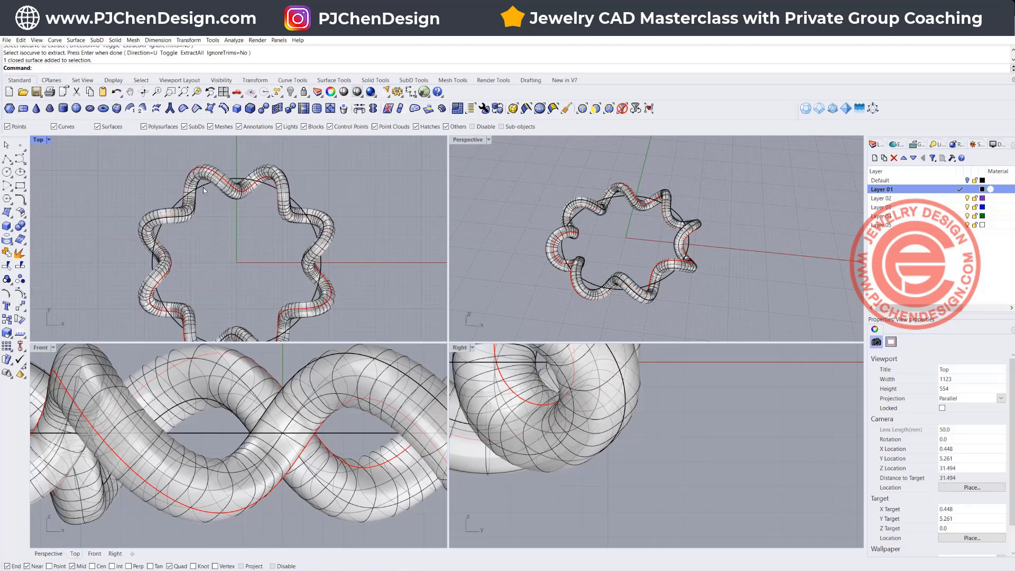
scroll(201, 176, up, 3)
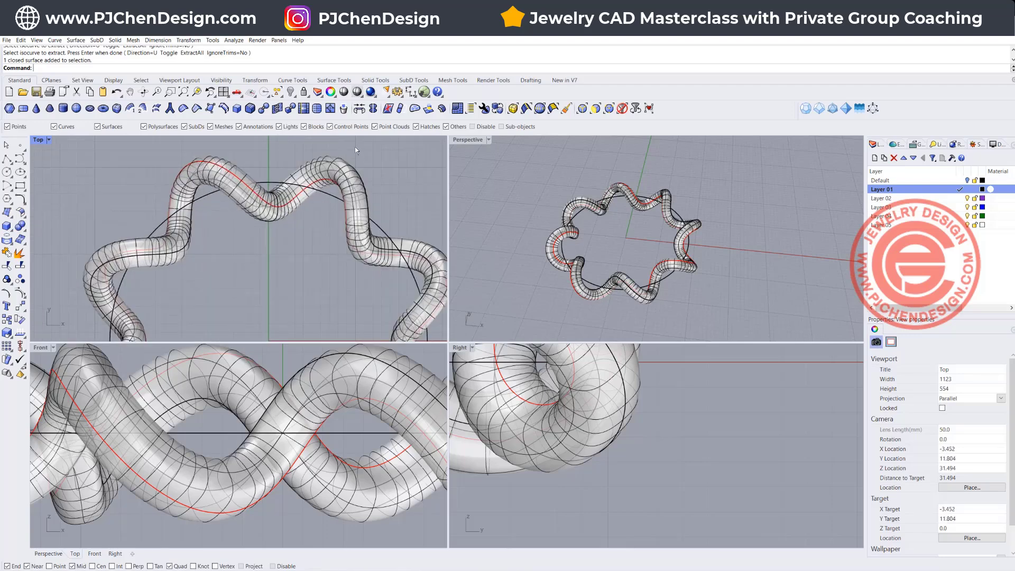
scroll(311, 205, down, 4)
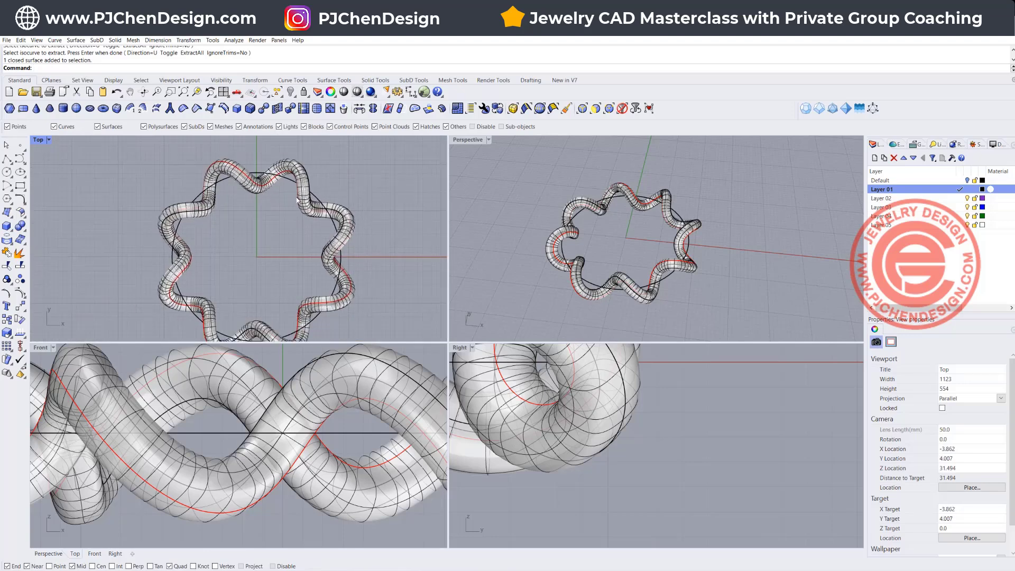
scroll(269, 245, down, 2)
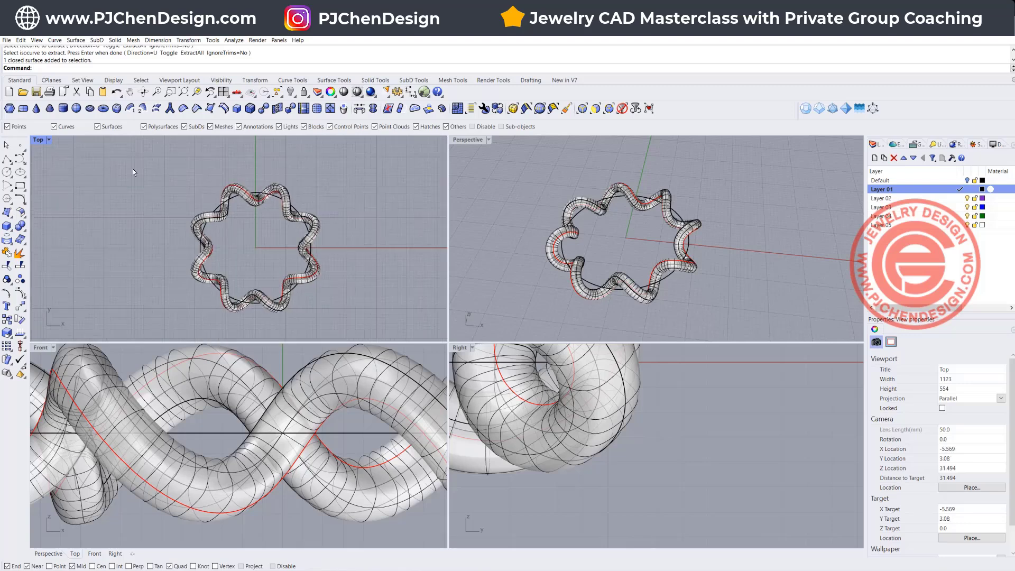
double_click(36, 141)
right_drag(437, 221, 279, 171)
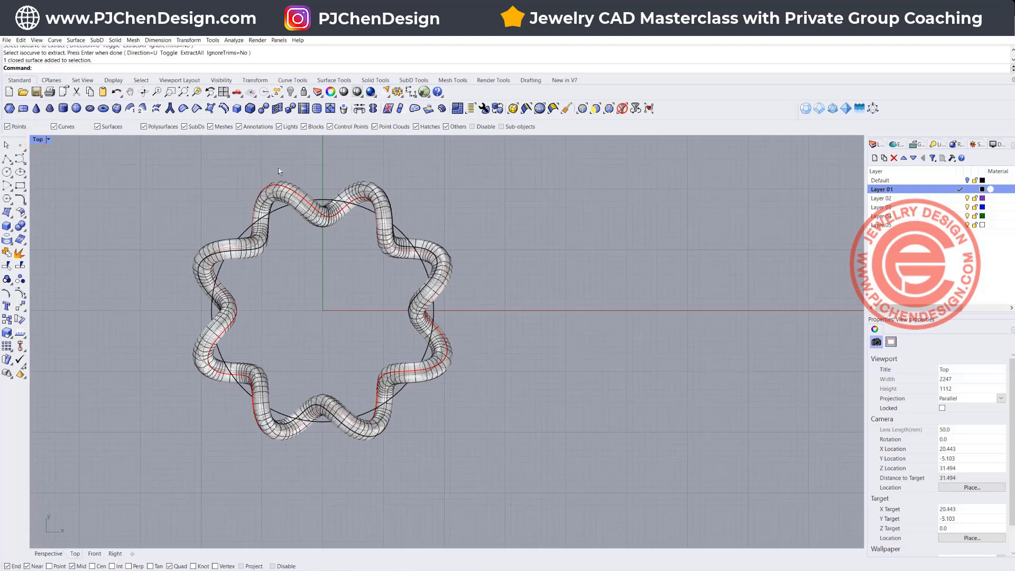
- Draw a vertical line from the origin (0) straight upward
click(7, 159)
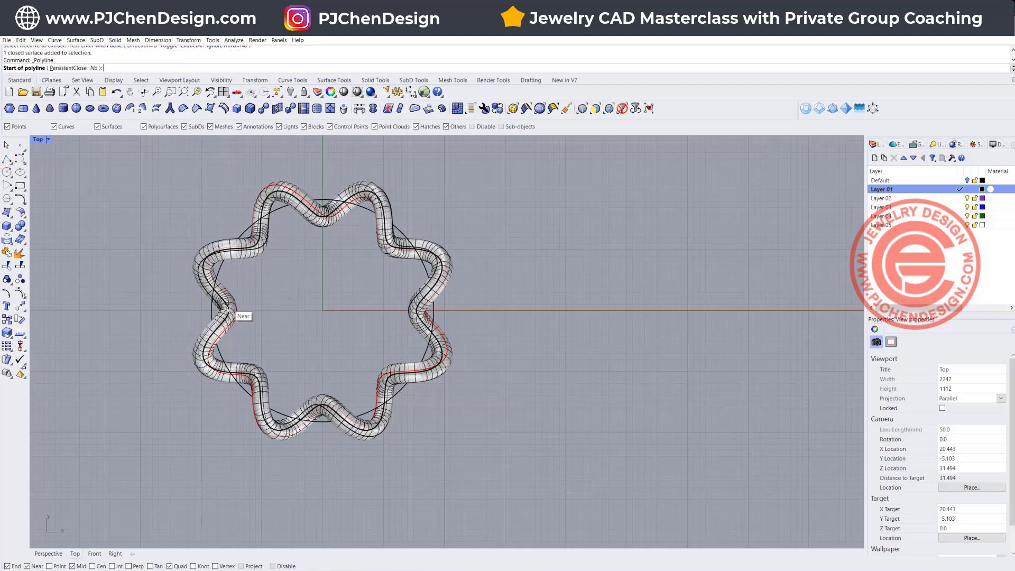
text(0)
key(Return)
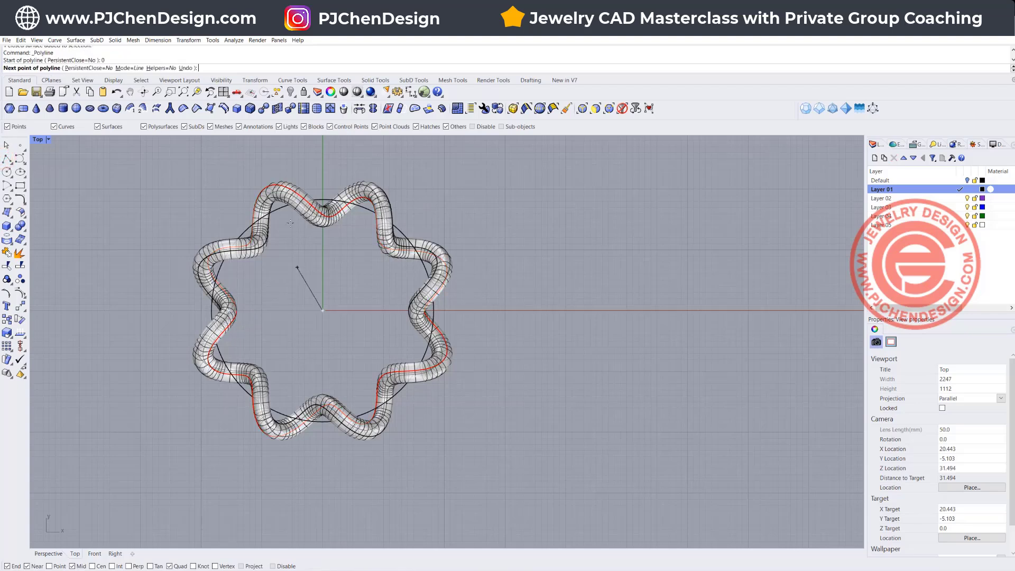
click(322, 144)
key(Return)
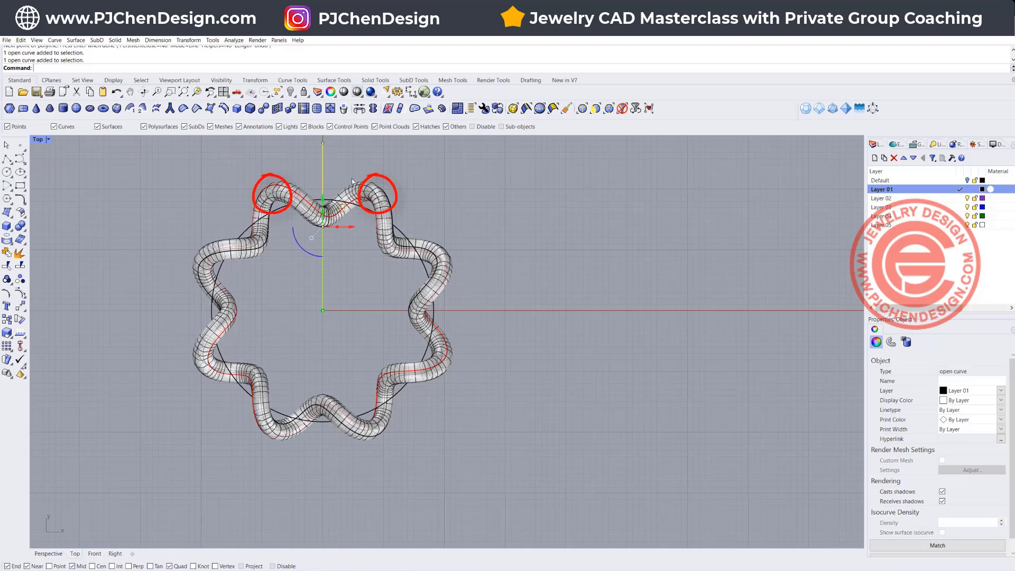
click(338, 265)
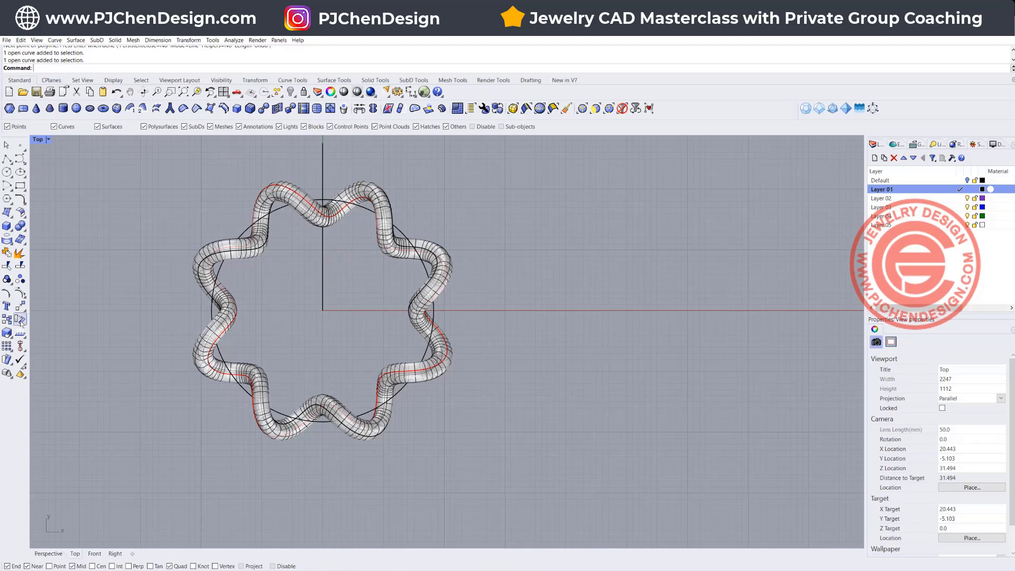
- Polar-array the vertical line about the origin into 16 copies over 360°
click(6, 346)
click(34, 349)
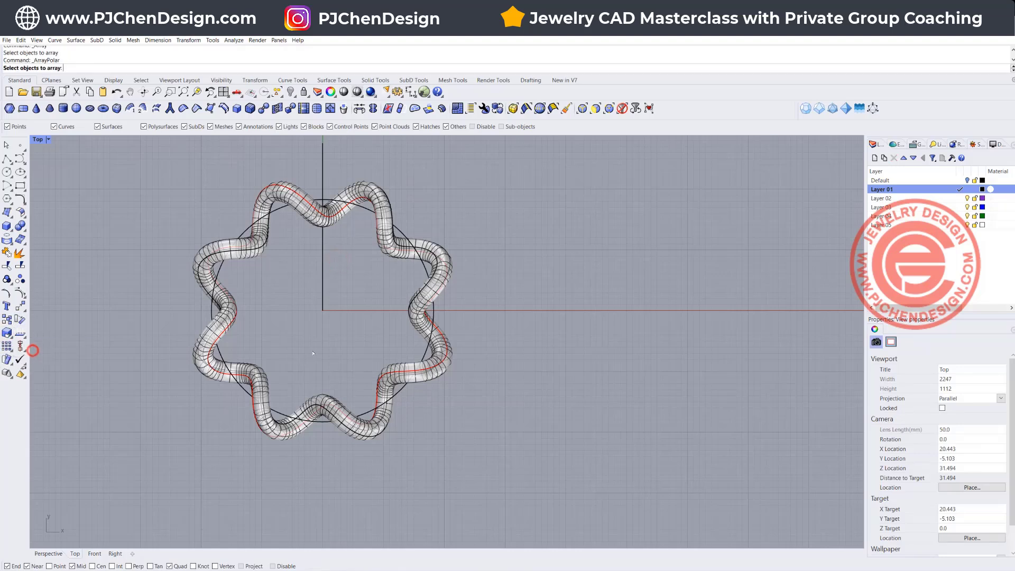
click(324, 299)
key(Return)
click(322, 310)
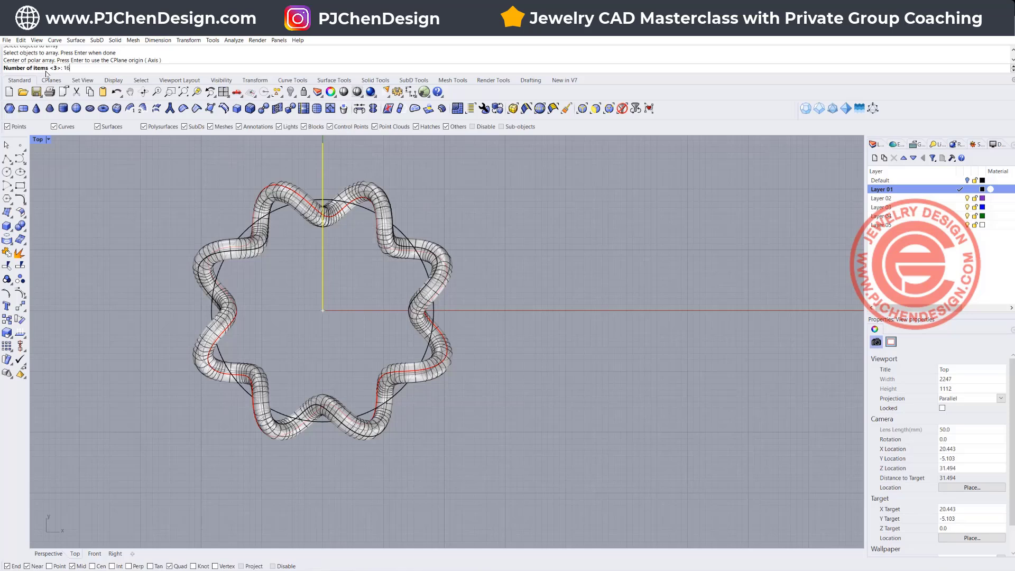
text(16)
key(Return)
key(Return)
key(Return)
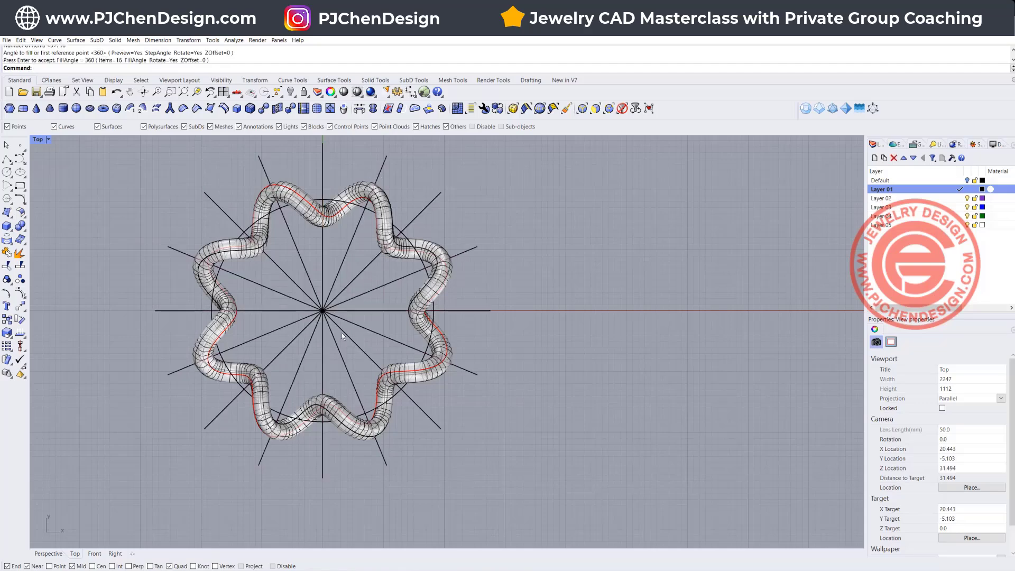
- Delete the lower, right-side and left radial lines, leaving a narrow V above the top lobe
drag(394, 331, 266, 321)
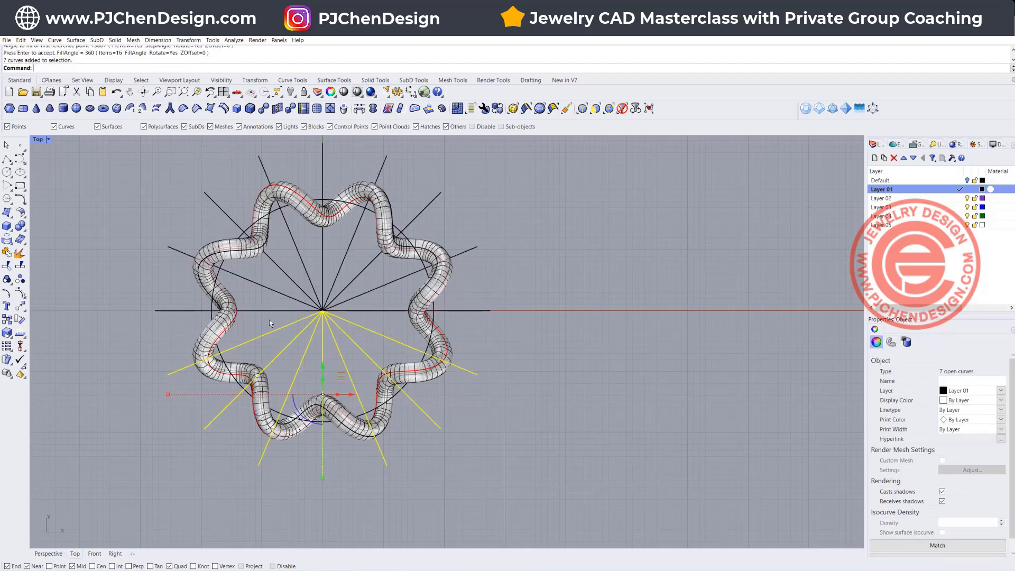
key(Delete)
drag(354, 275, 351, 264)
key(Delete)
drag(286, 324, 272, 267)
key(Delete)
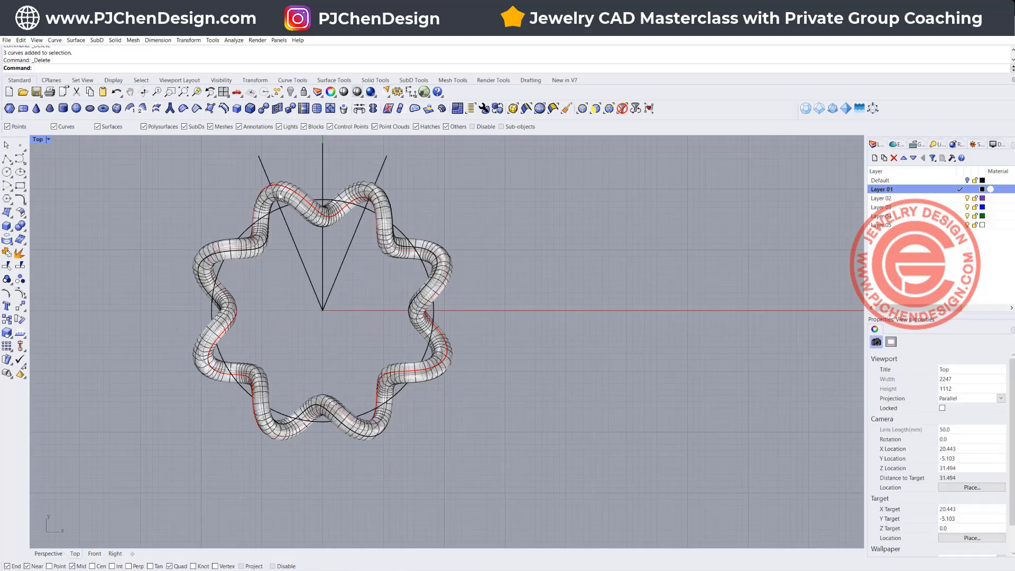
drag(341, 166, 303, 151)
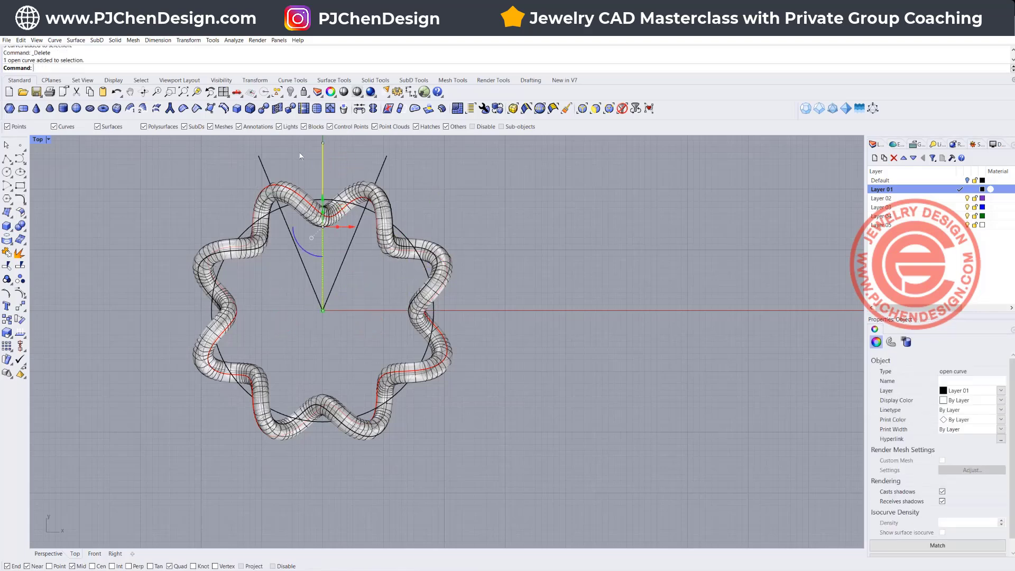
- Delete the vertical centre guide and trim the red isocurve back to the V lines on both sides
key(Delete)
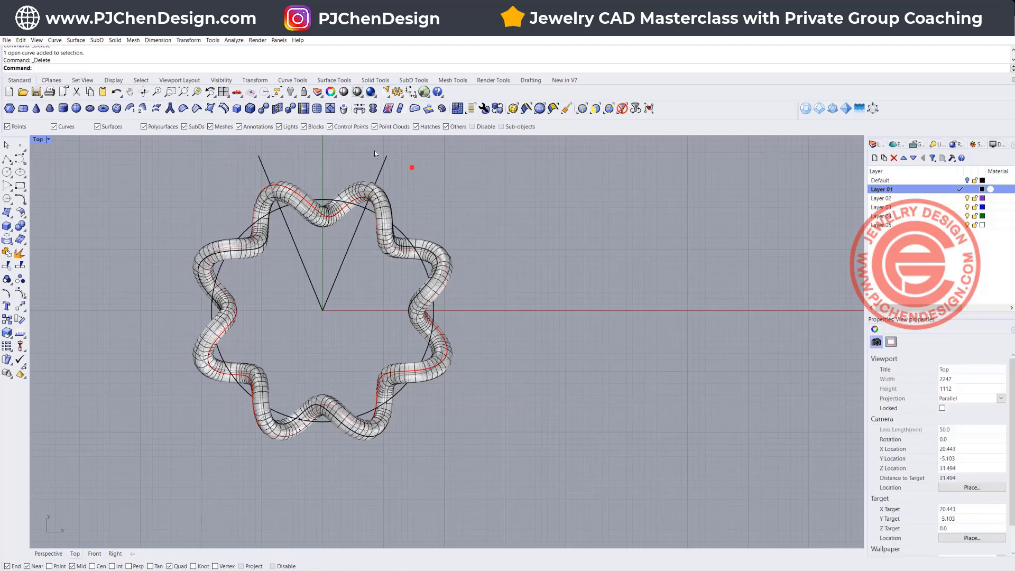
drag(348, 150, 238, 159)
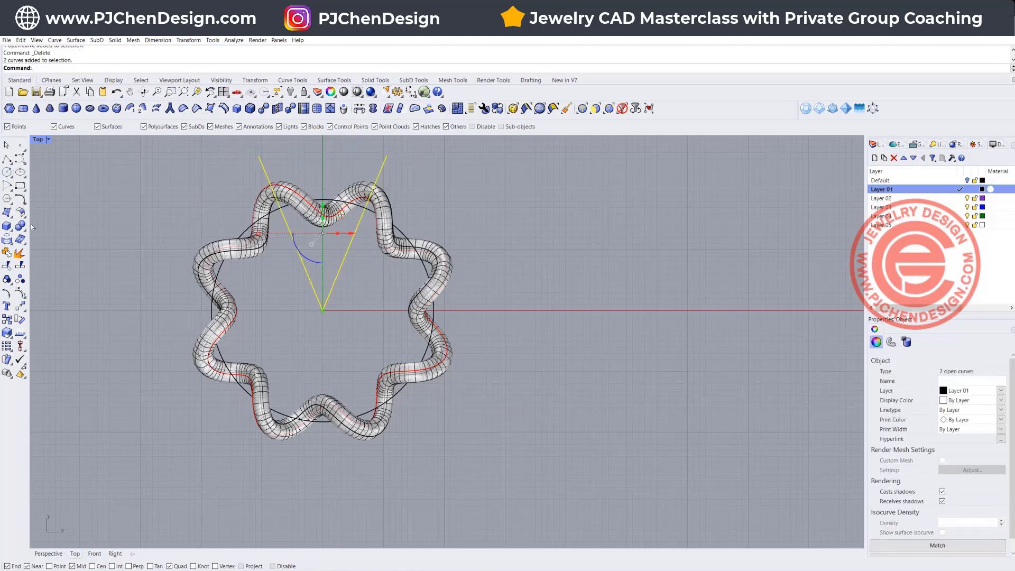
click(7, 265)
scroll(271, 186, up, 3)
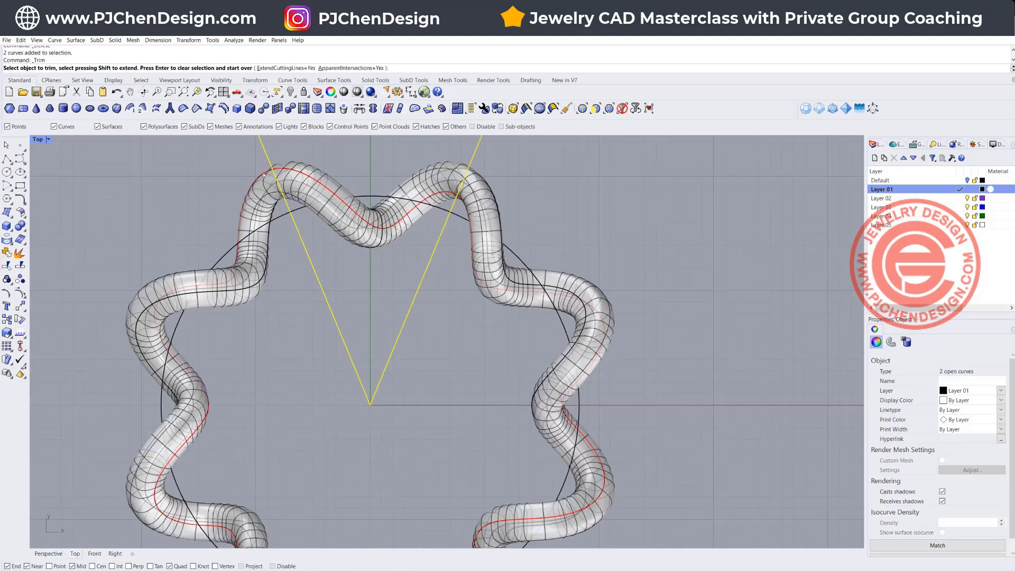
click(269, 173)
click(288, 197)
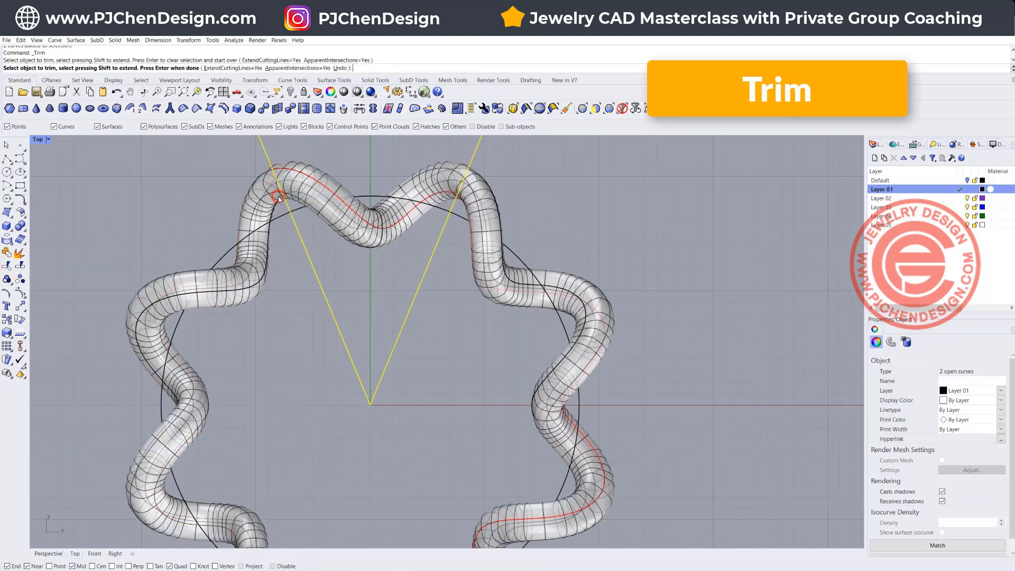
click(473, 238)
click(495, 261)
scroll(436, 327, down, 3)
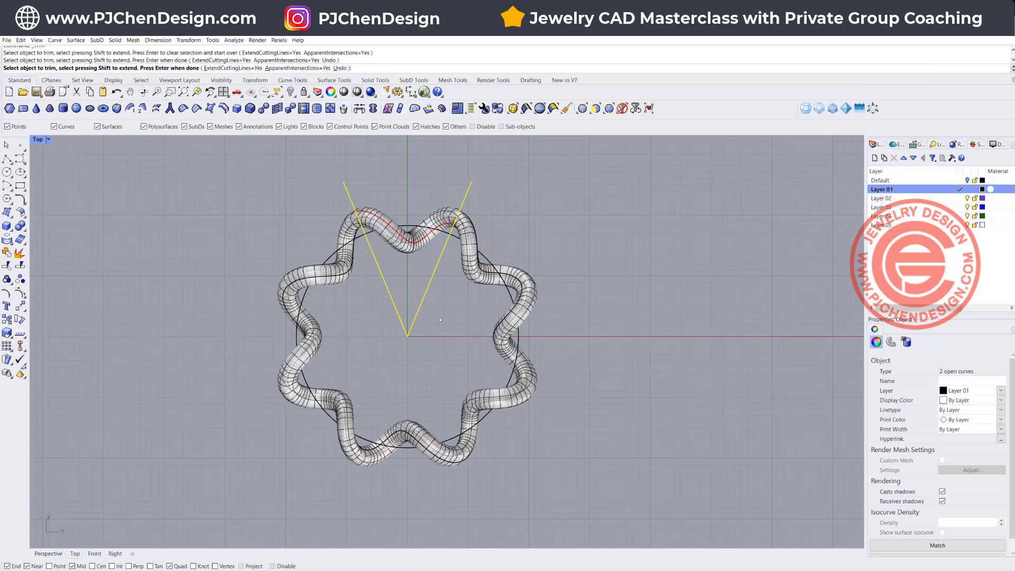
scroll(436, 326, up, 3)
key(Return)
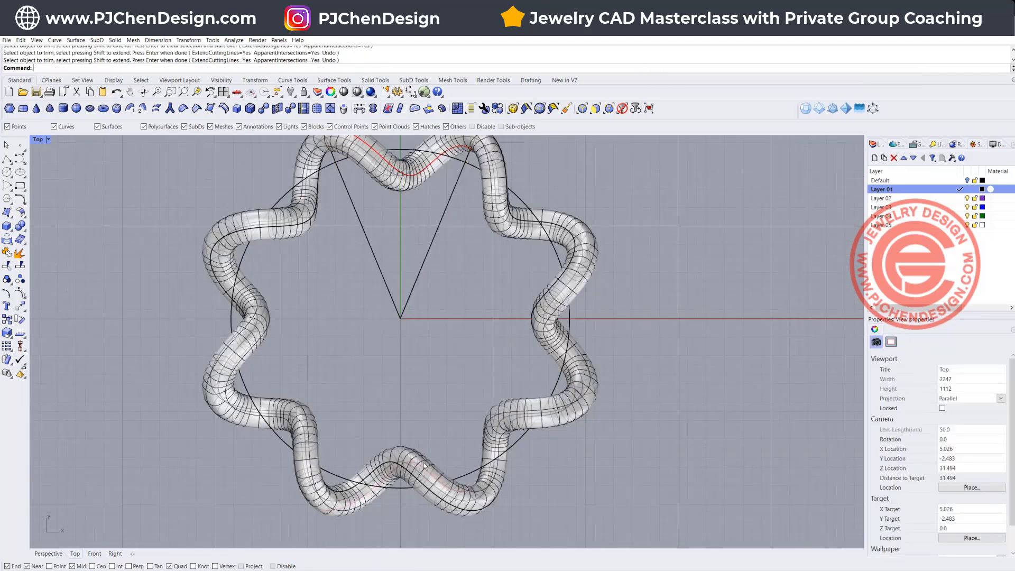
- Delete the leftover lower curve portion and the two V-shaped guide lines
click(422, 464)
click(454, 476)
key(Delete)
scroll(389, 264, down, 4)
right_drag(377, 266, 357, 300)
drag(405, 331, 345, 313)
key(Delete)
right_drag(362, 215, 331, 230)
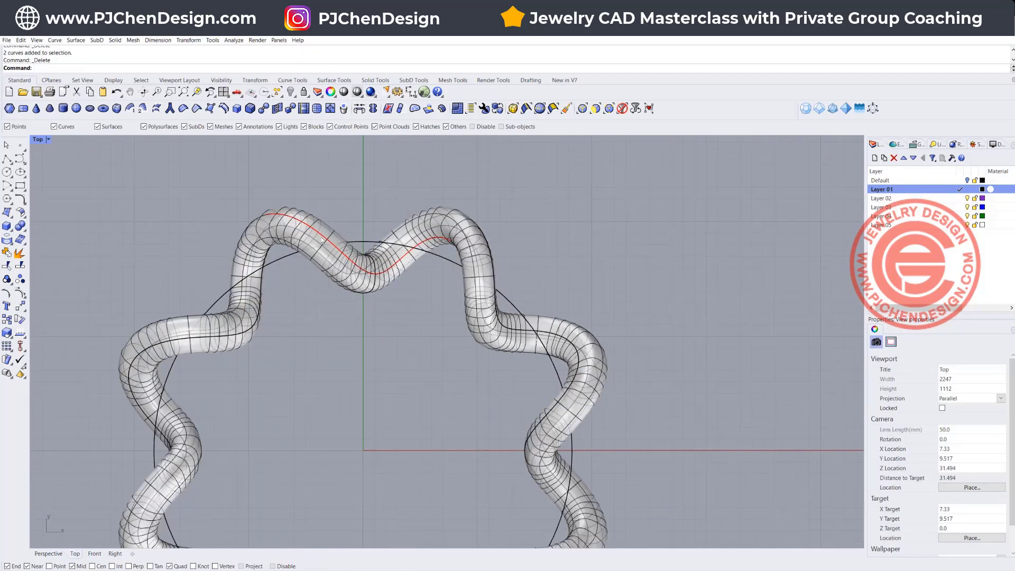
- Pick the trimmed top-lobe curve, then in a maximized Top view move the round stone toward the top lobe
click(322, 236)
click(352, 265)
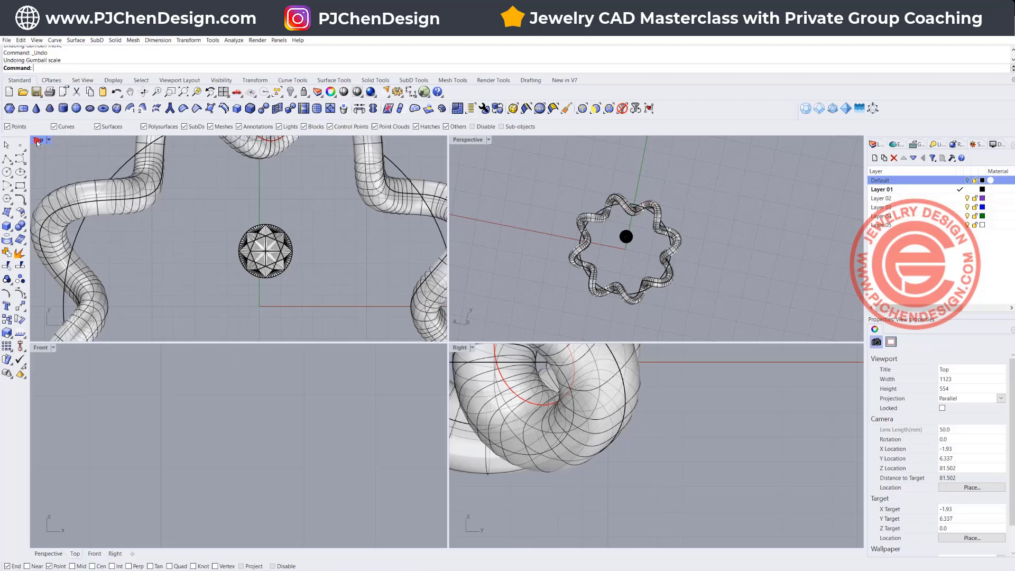
double_click(31, 140)
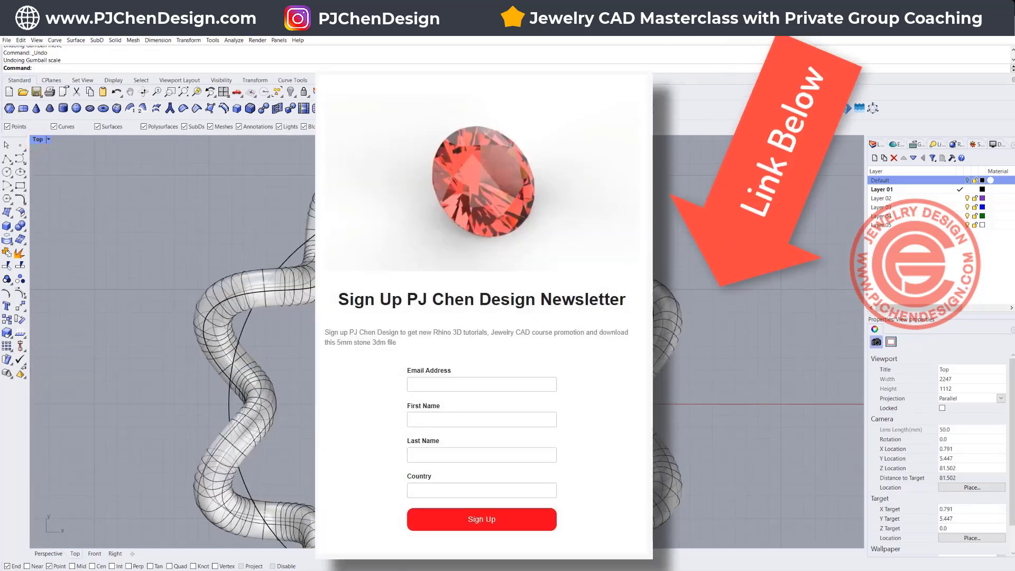
scroll(440, 334, up, 4)
click(440, 333)
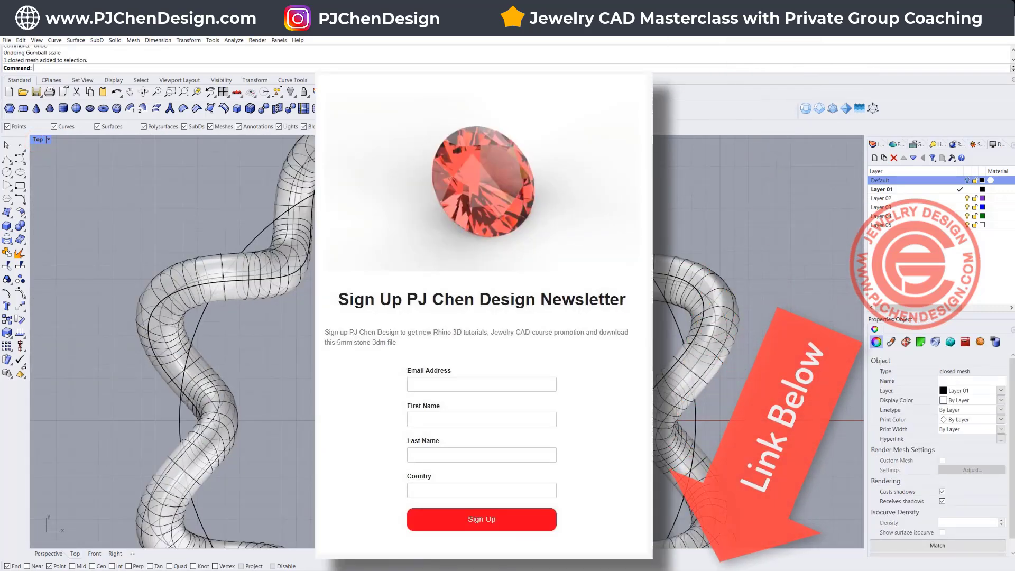
right_drag(440, 334, 403, 396)
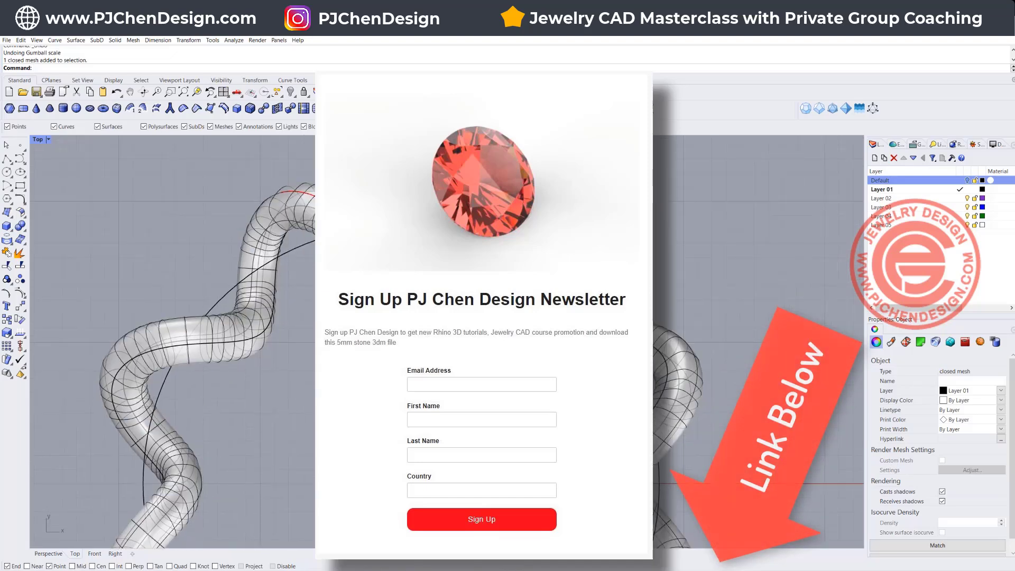
drag(426, 394, 427, 245)
scroll(399, 252, up, 3)
- Shrink the round stone in several gumball scalings and settle it into the lobe's dip
drag(349, 267, 385, 280)
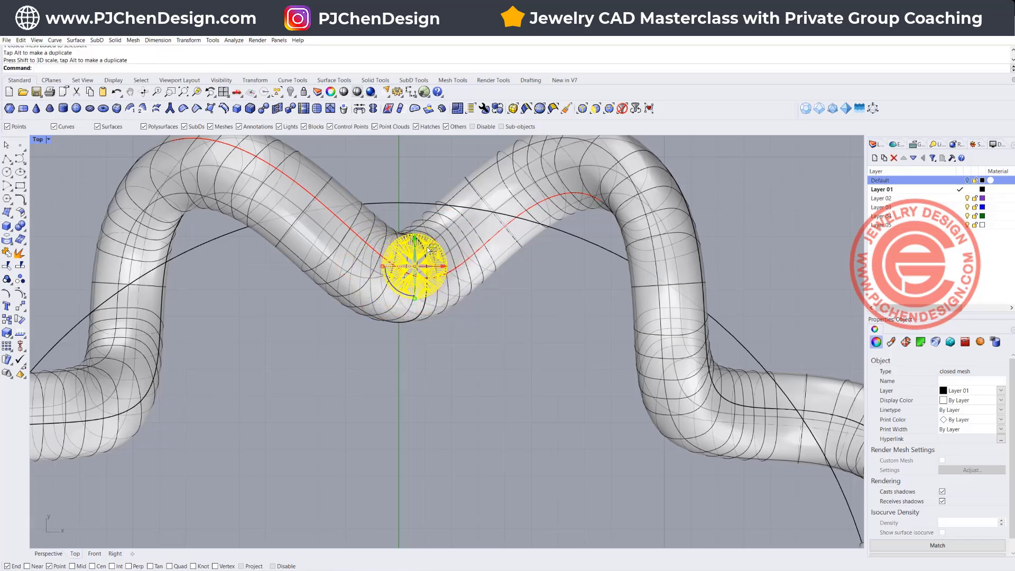
drag(428, 250, 432, 260)
right_drag(400, 280, 375, 304)
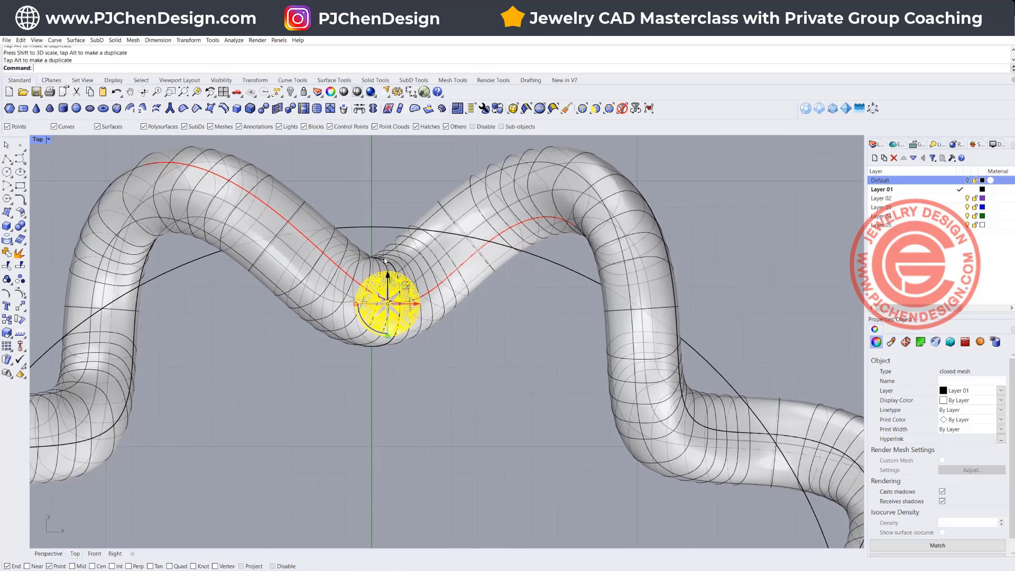
scroll(390, 264, up, 2)
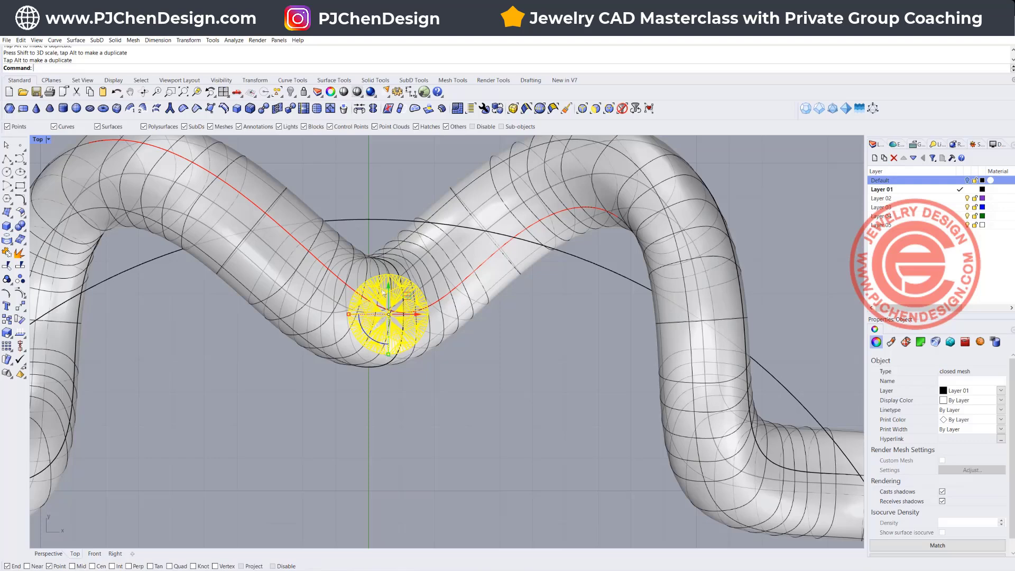
shift+drag(346, 314, 349, 313)
right_drag(421, 280, 423, 280)
scroll(423, 282, down, 5)
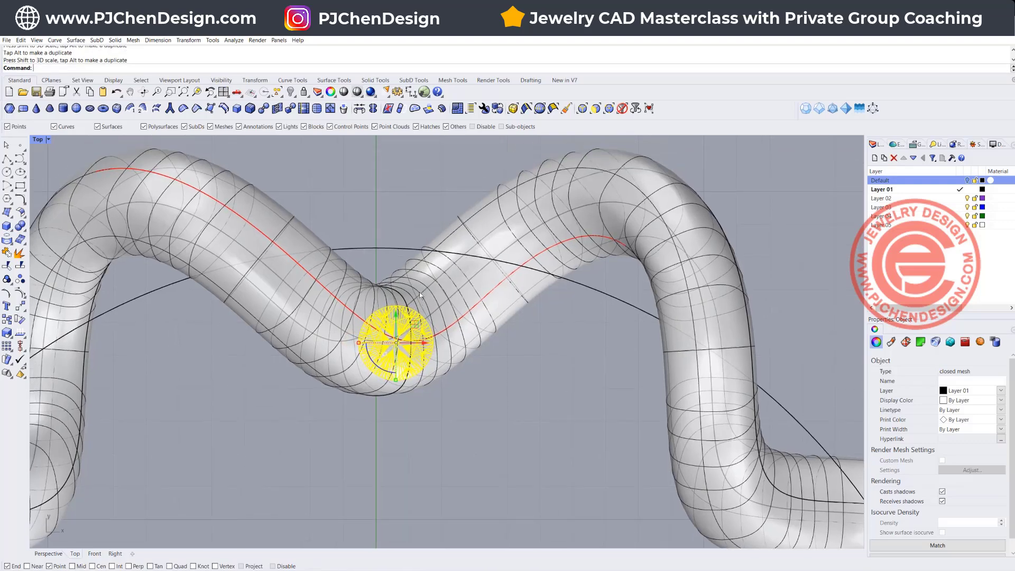
- Move the shrunken stone up-left so it sits clear of the ring
drag(435, 366, 349, 153)
scroll(359, 218, down, 2)
right_drag(360, 219, 362, 273)
scroll(362, 272, up, 2)
drag(363, 231, 347, 192)
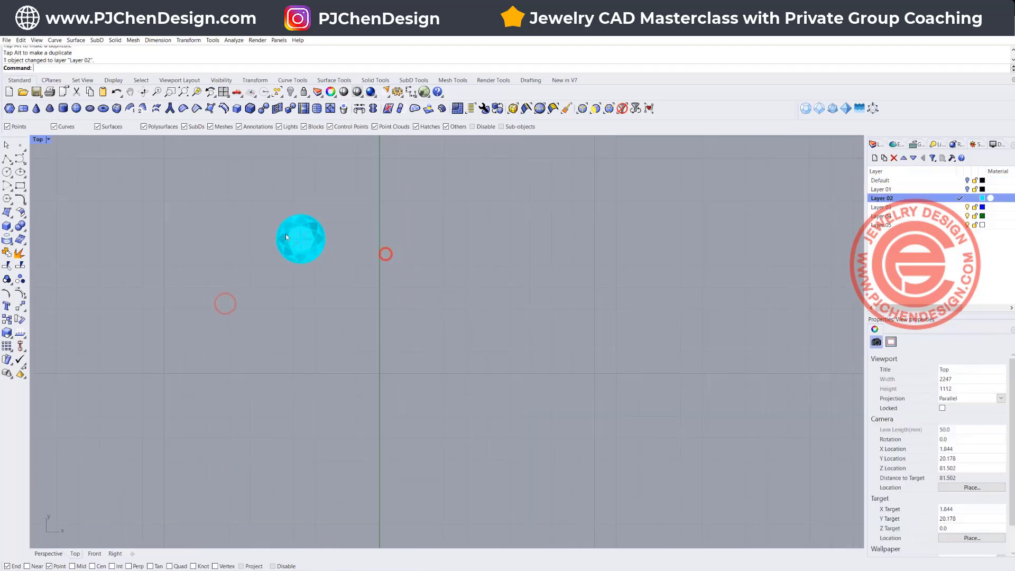
scroll(295, 233, up, 3)
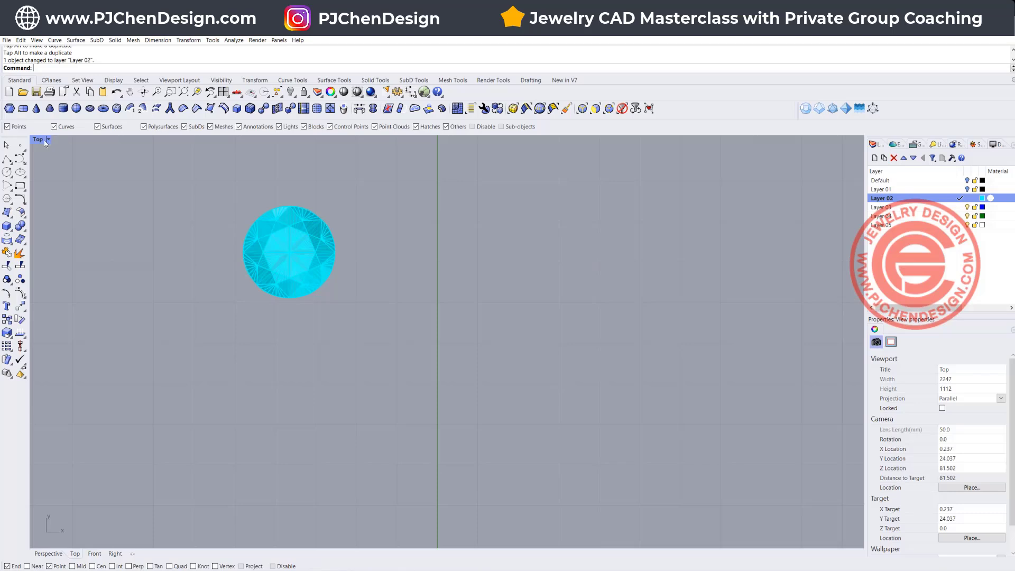
- Draw a vertical polyline beside the stone, ending below it in the Front view
click(7, 158)
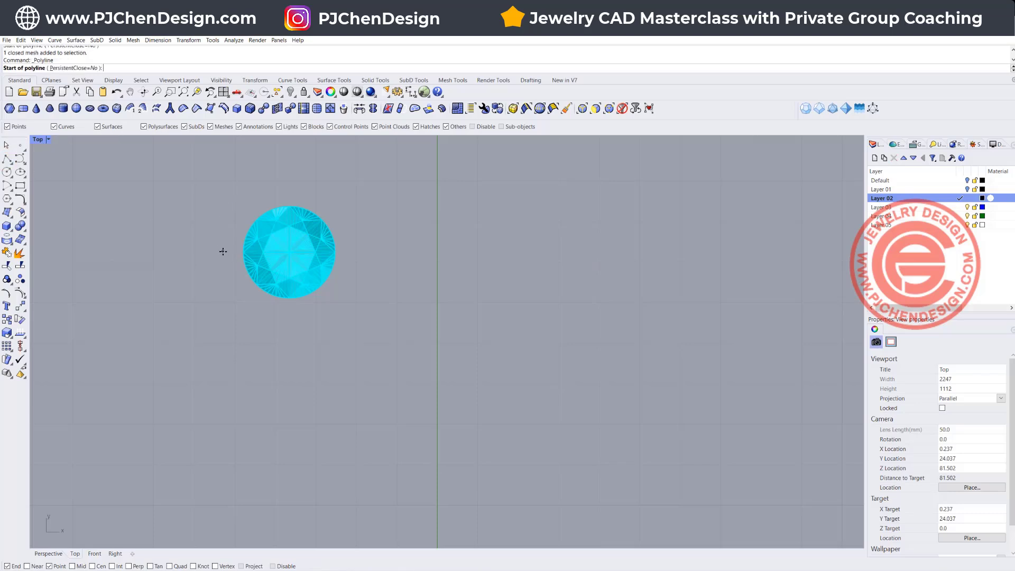
click(224, 251)
double_click(37, 140)
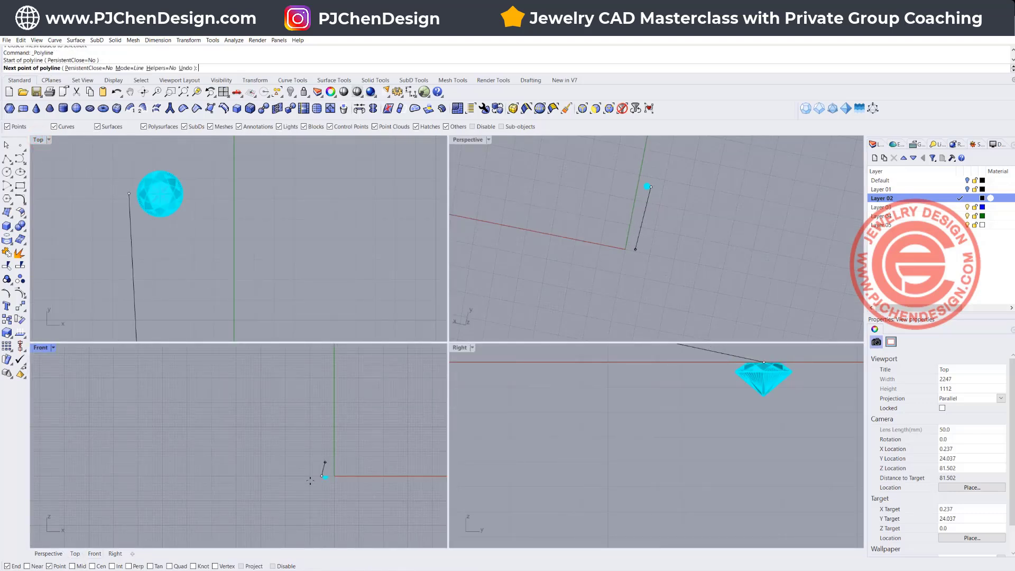
scroll(311, 491, up, 5)
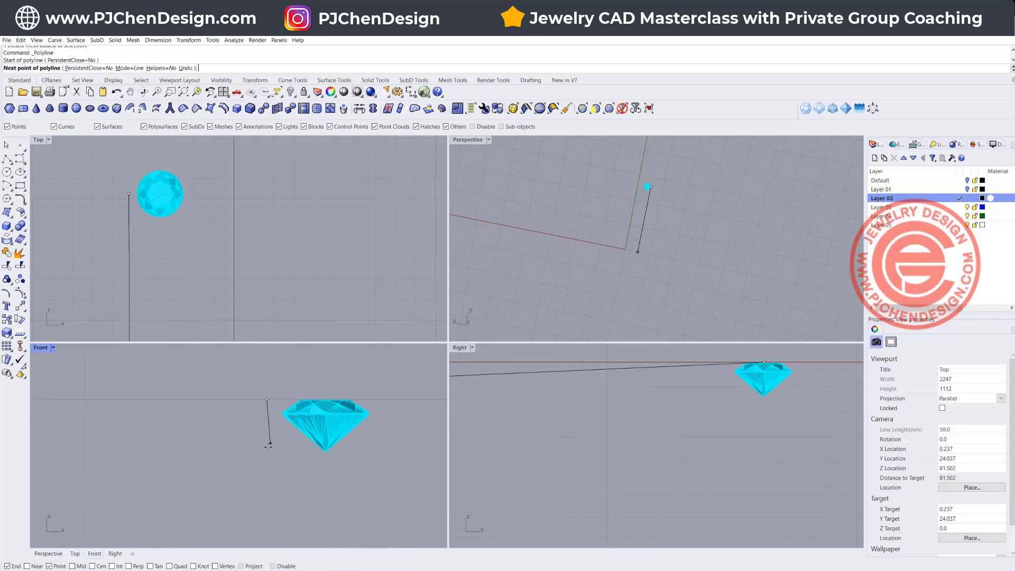
click(266, 454)
right_click(264, 440)
- Pipe the vertical line into a round-capped prong of radius 0.416
click(8, 228)
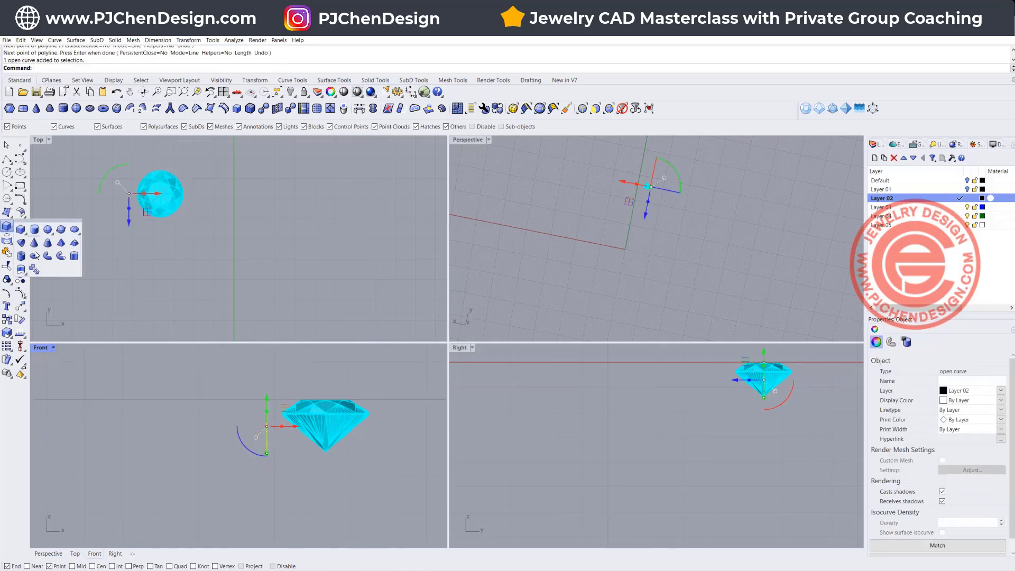
click(61, 256)
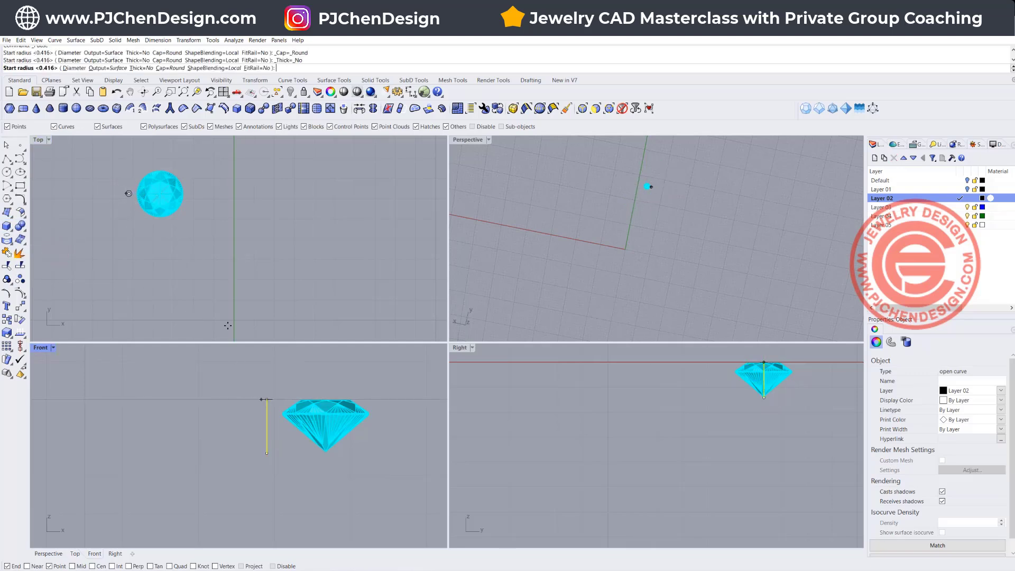
scroll(130, 192, up, 3)
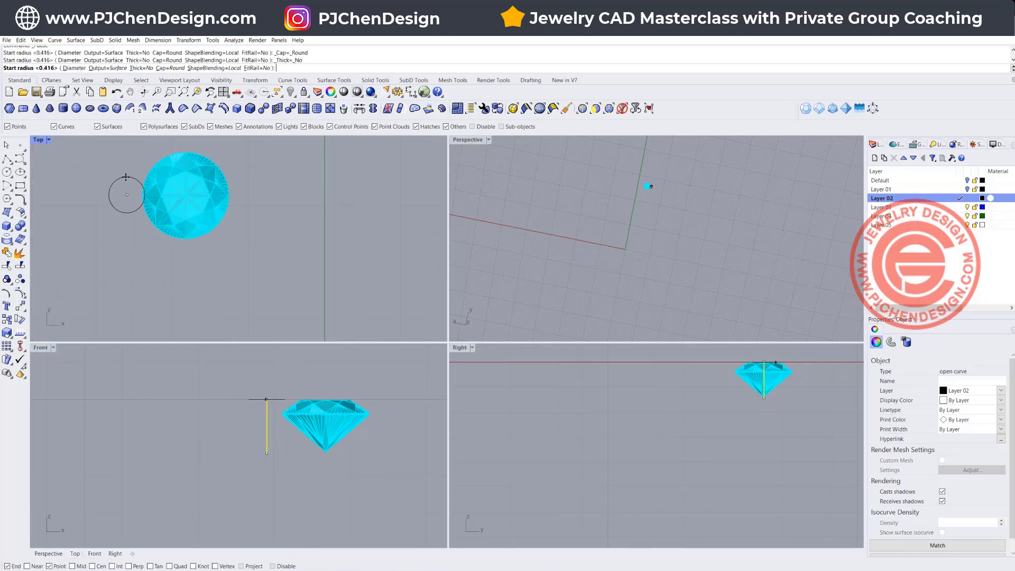
click(126, 177)
key(Return)
key(Return)
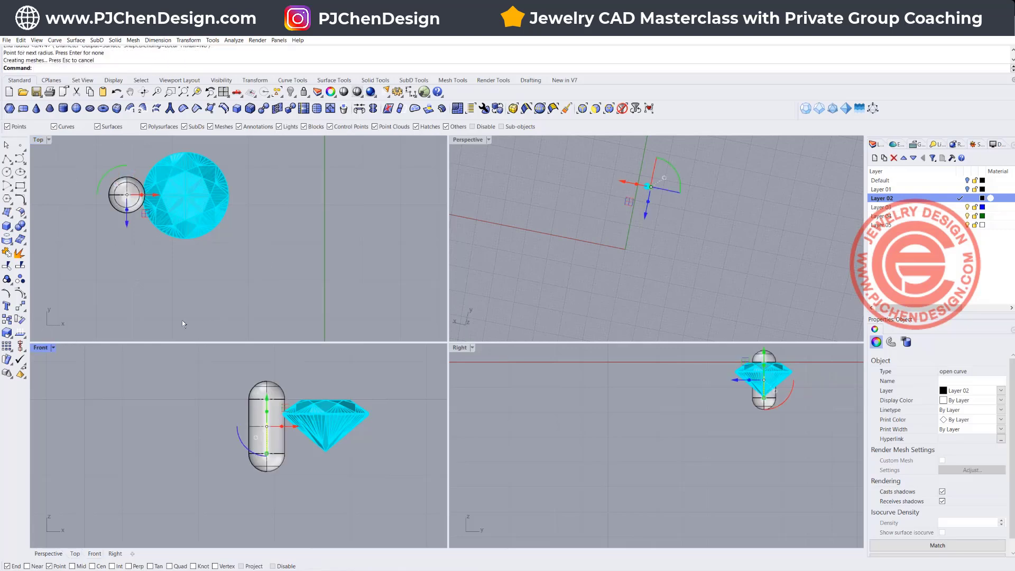
- Select the capsule prong together with the stone
click(125, 256)
scroll(126, 240, up, 2)
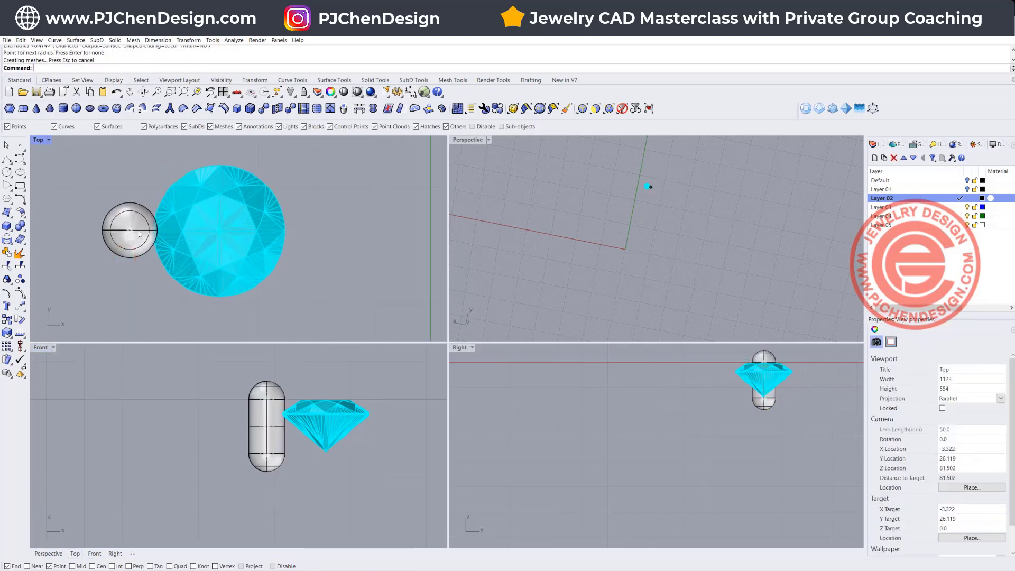
click(140, 237)
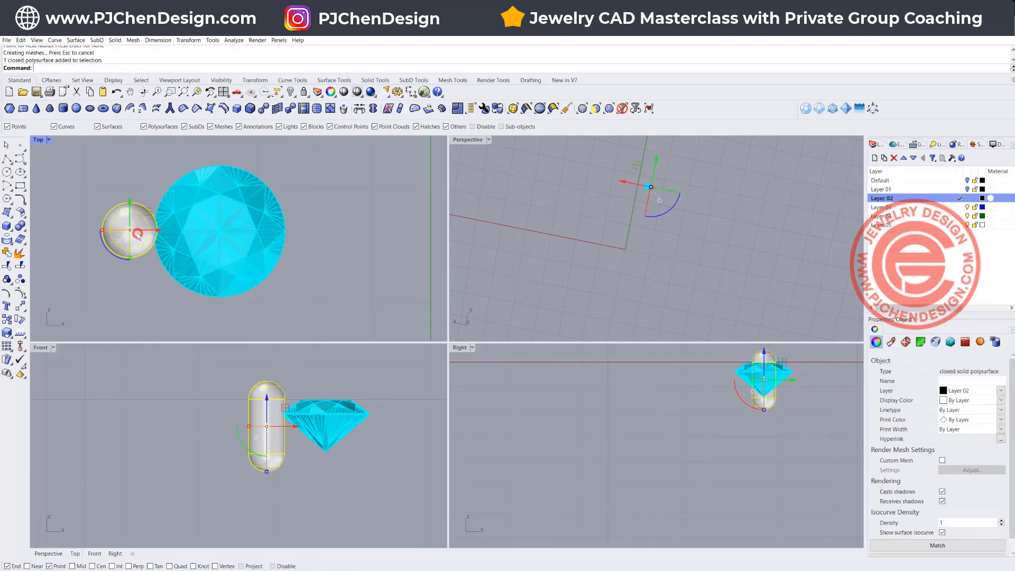
scroll(161, 228, down, 2)
shift+click(180, 243)
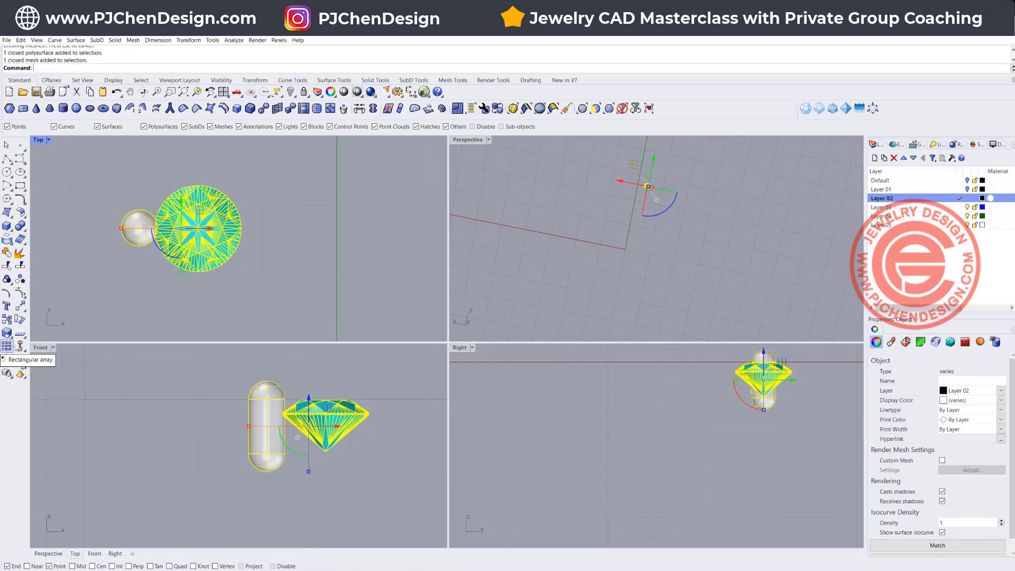
- Align the stone and prong on a common horizontal centre
click(23, 348)
click(48, 363)
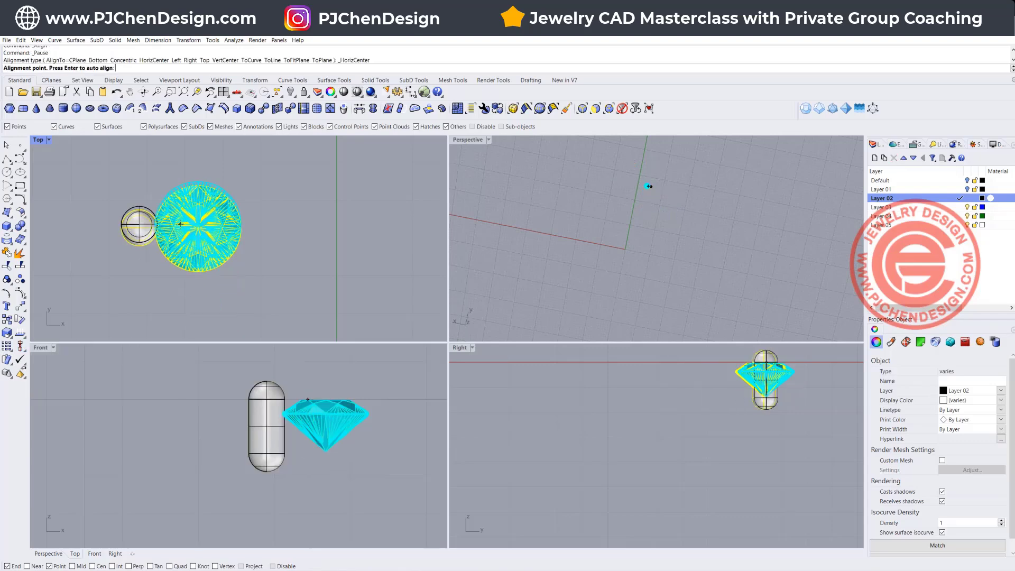
click(175, 230)
click(133, 287)
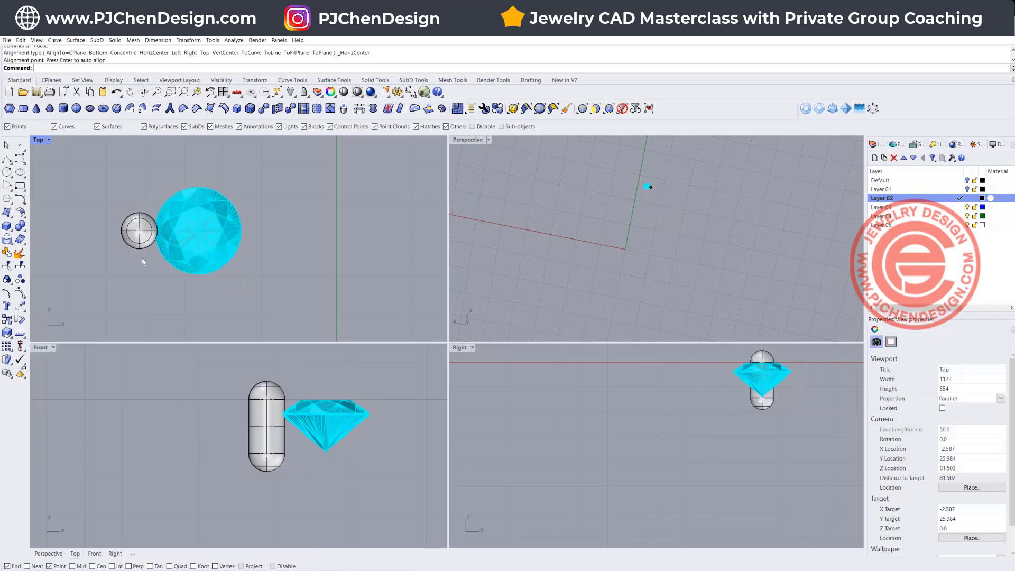
- Nudge the prong slightly right toward the stone
scroll(138, 243, up, 2)
click(142, 243)
drag(168, 228, 184, 194)
click(114, 198)
right_drag(109, 197, 132, 205)
right_drag(208, 203, 198, 194)
click(168, 188)
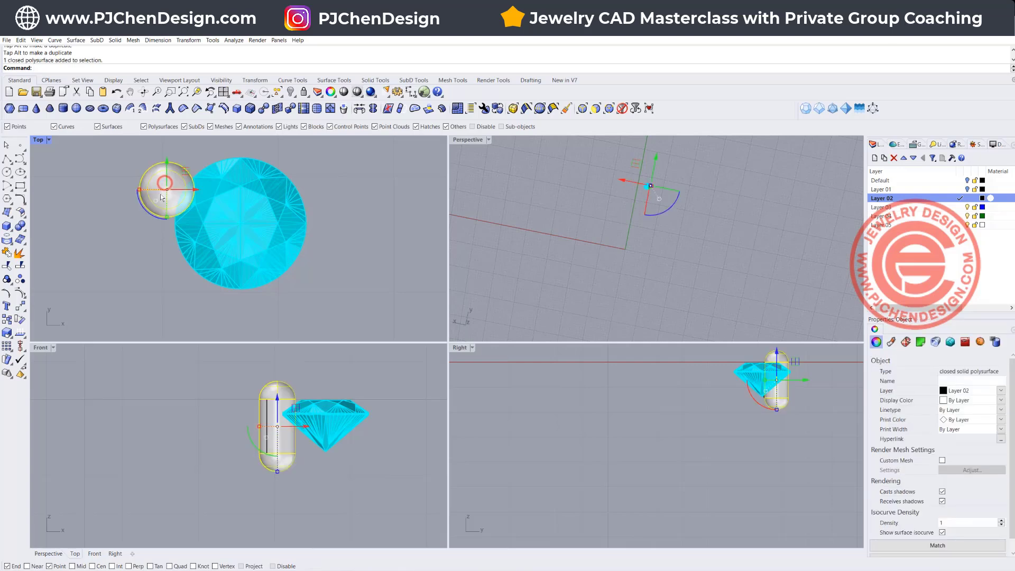
- In the Front view, shorten the prong capsule vertically and adjust its top end
click(207, 415)
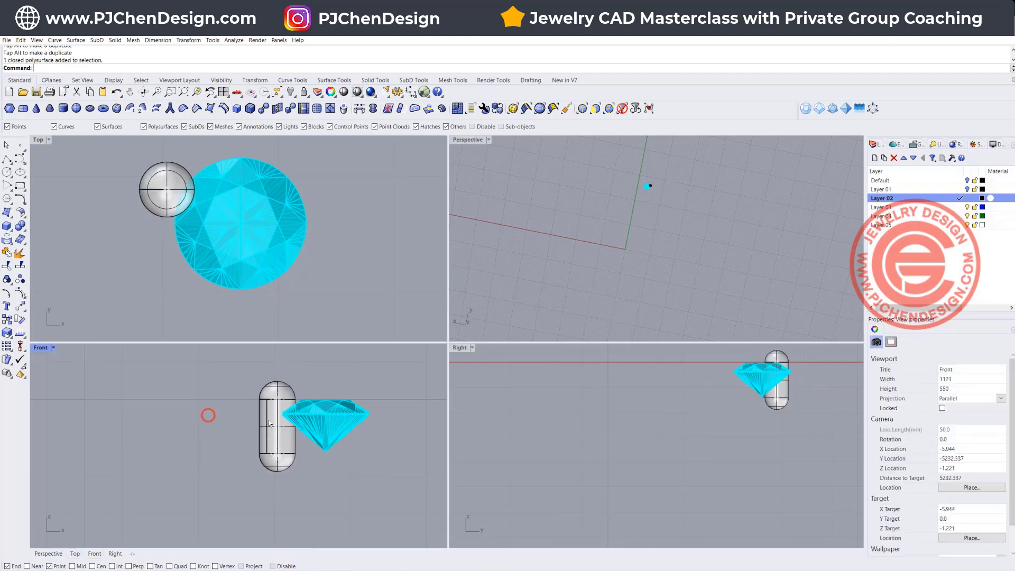
scroll(276, 426, up, 2)
click(272, 446)
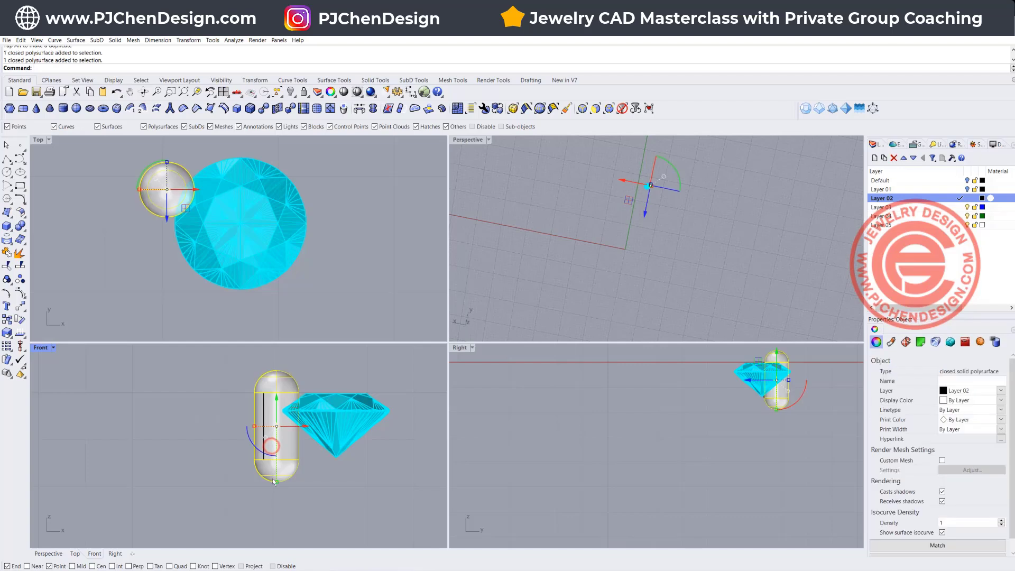
drag(274, 479, 276, 468)
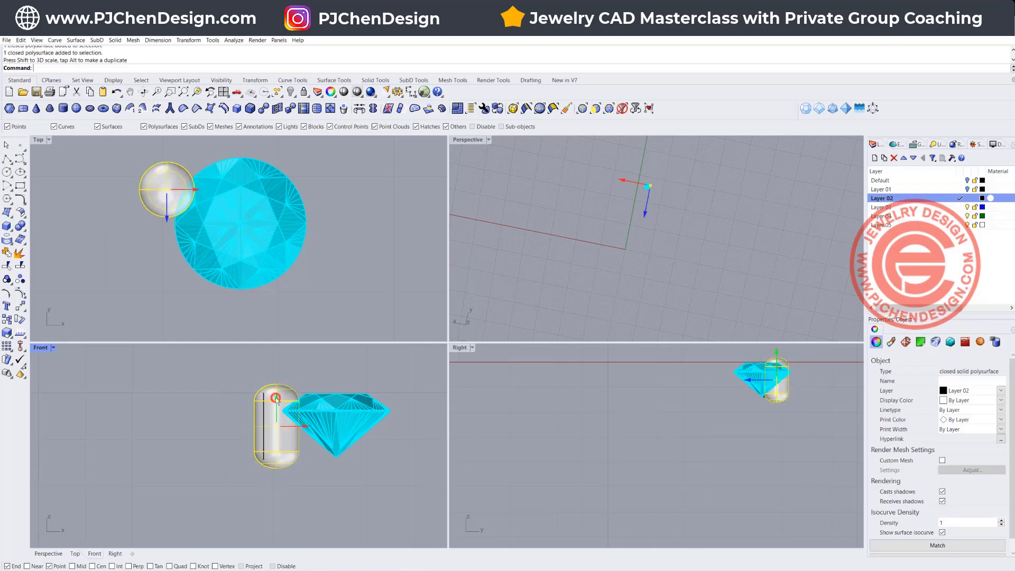
drag(277, 400, 277, 397)
- Mirror the prong capsule in the Top view to make a matching second prong
click(127, 270)
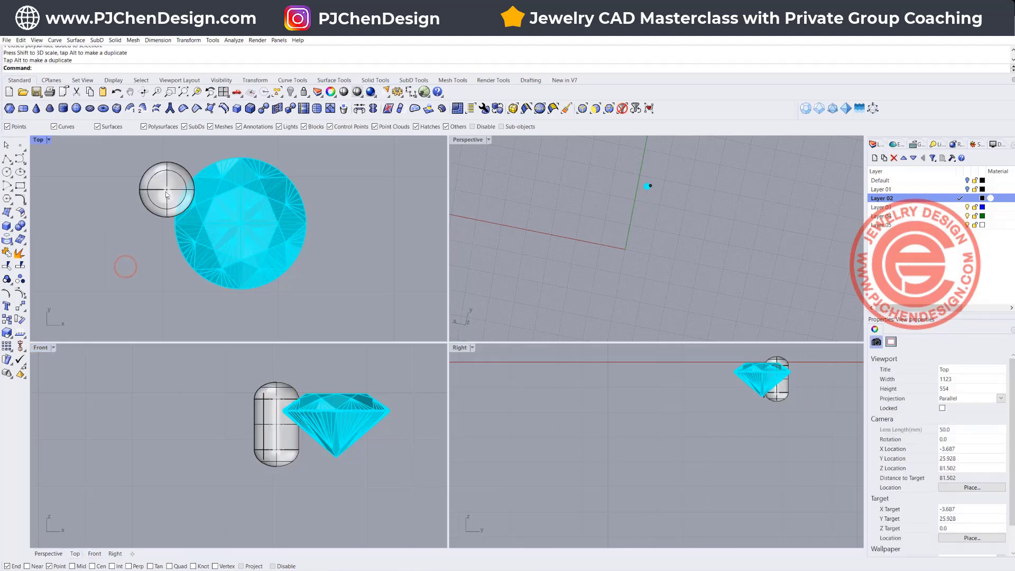
click(166, 191)
click(21, 320)
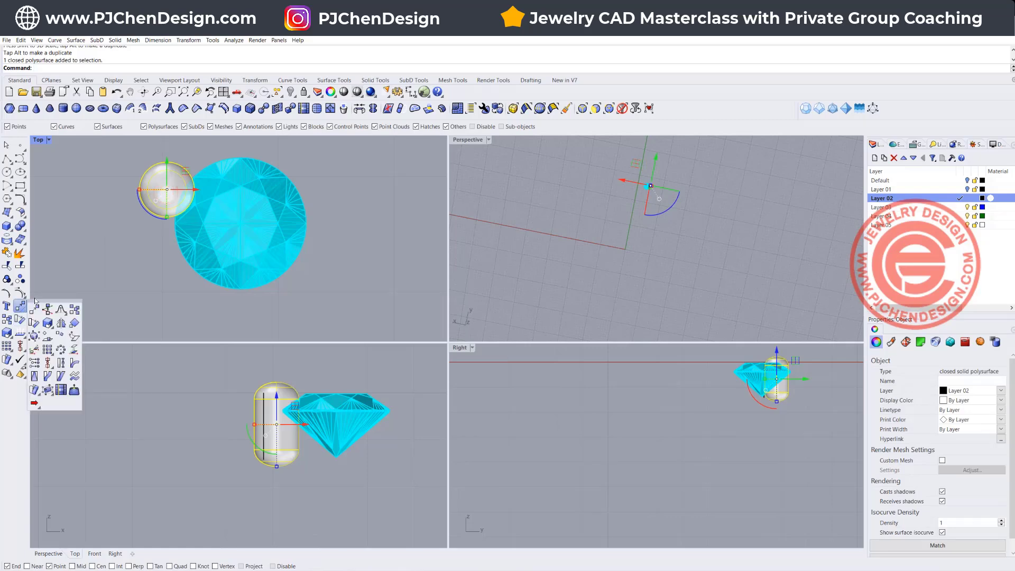
click(59, 321)
click(308, 225)
click(348, 227)
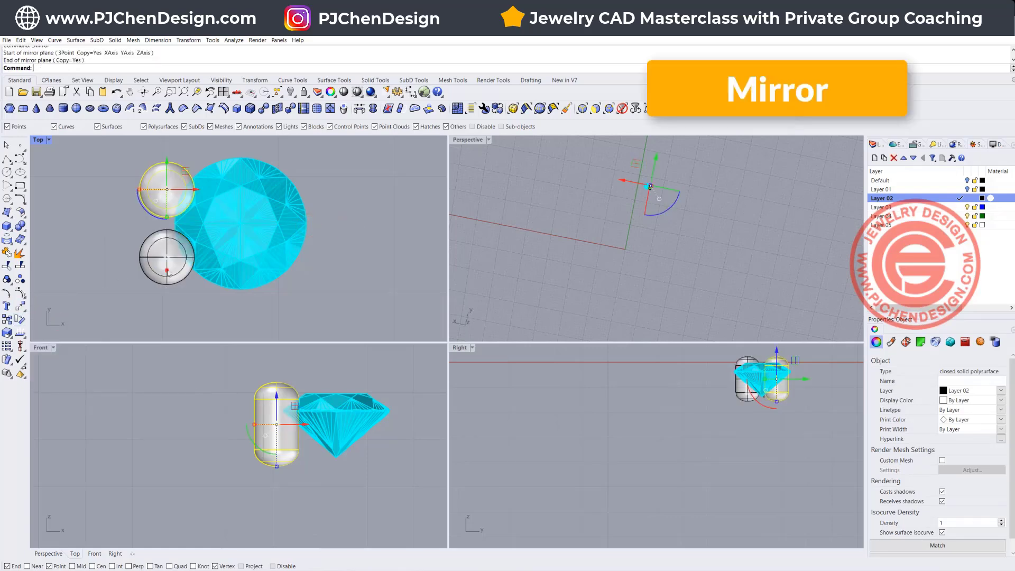
- Copy the gem and both prongs to the right as a test duplicate
shift+click(167, 271)
shift+click(235, 256)
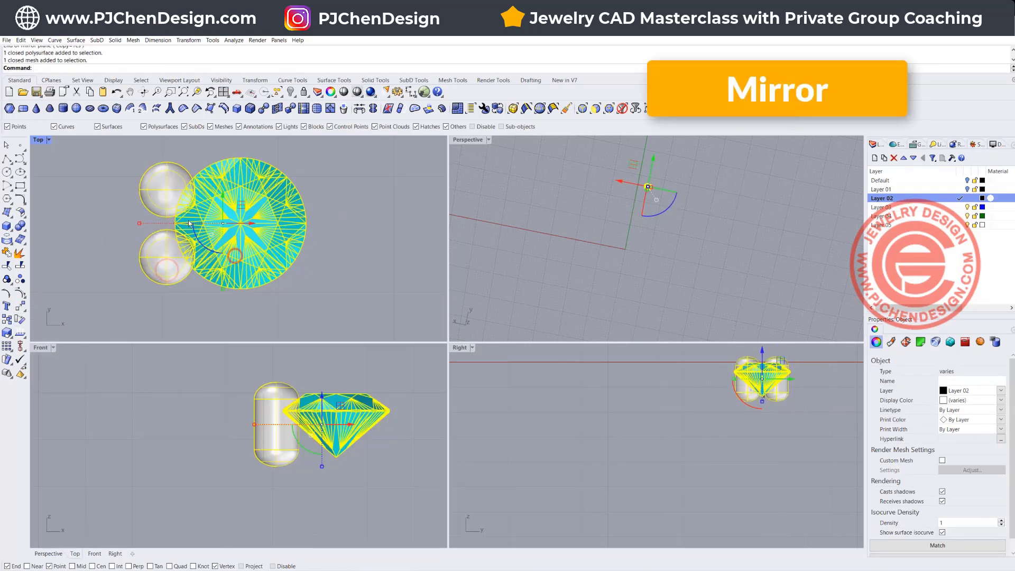
drag(253, 223, 377, 243)
drag(377, 243, 402, 246)
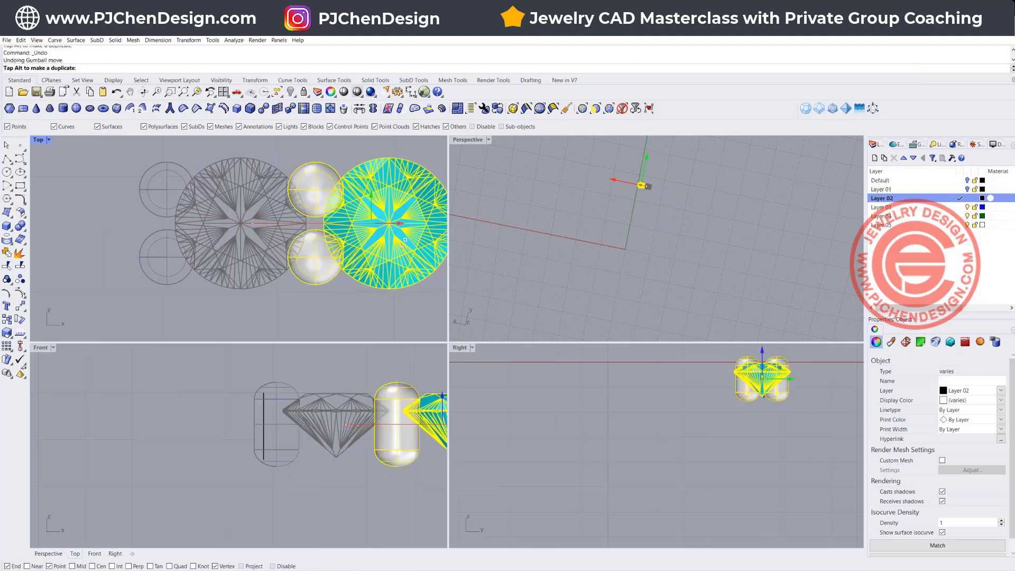
click(321, 312)
right_drag(322, 313, 255, 305)
- Select the duplicate gem with its two prongs and delete them
click(273, 215)
click(211, 214)
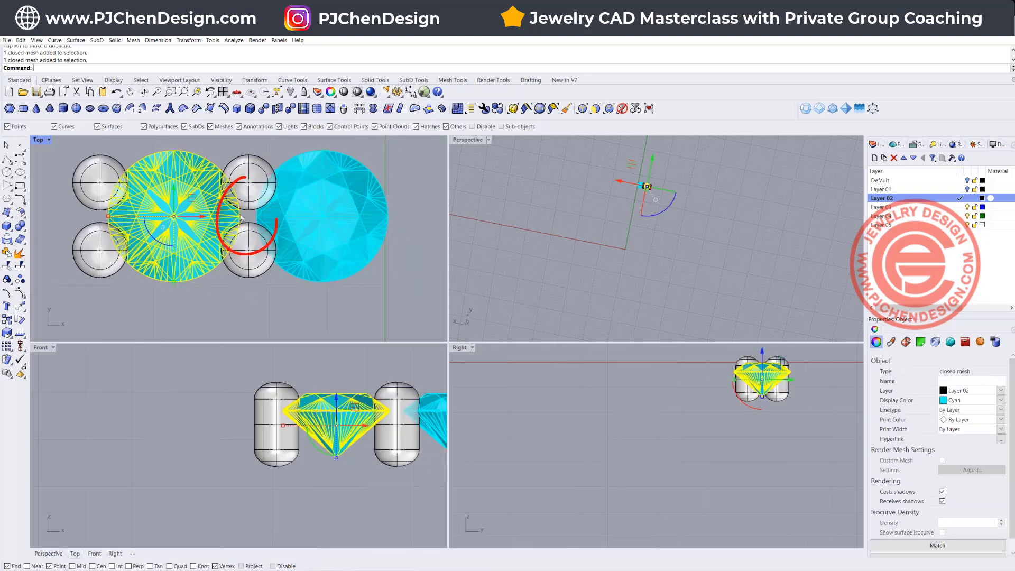
scroll(239, 216, up, 1)
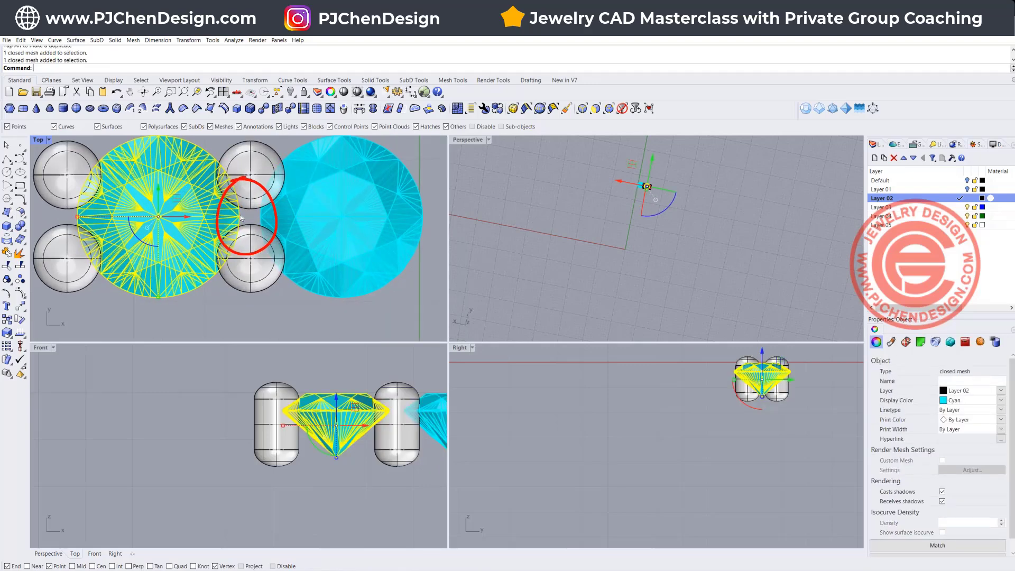
click(284, 218)
click(216, 217)
click(337, 225)
click(251, 260)
click(274, 181)
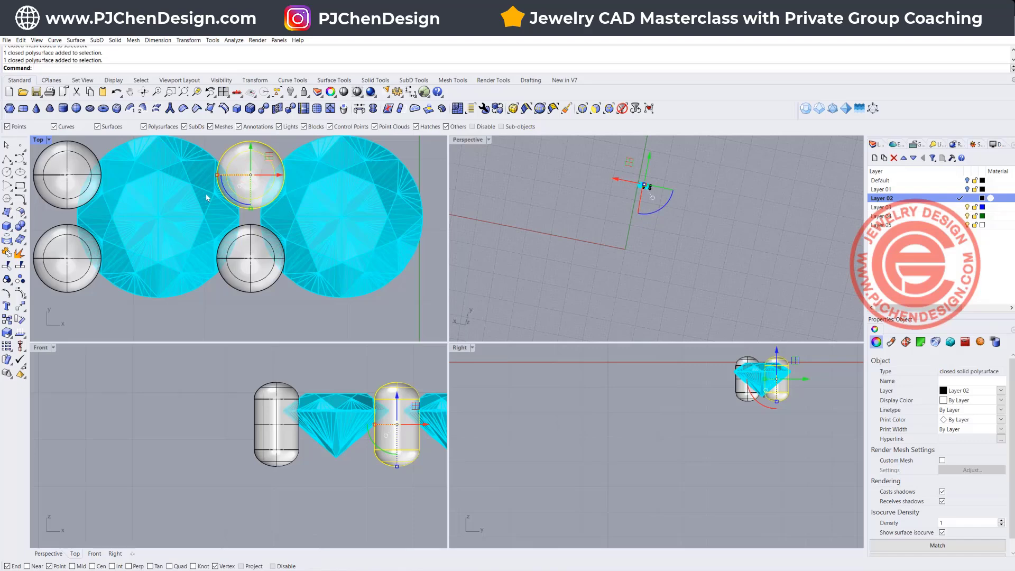
scroll(231, 223, down, 1)
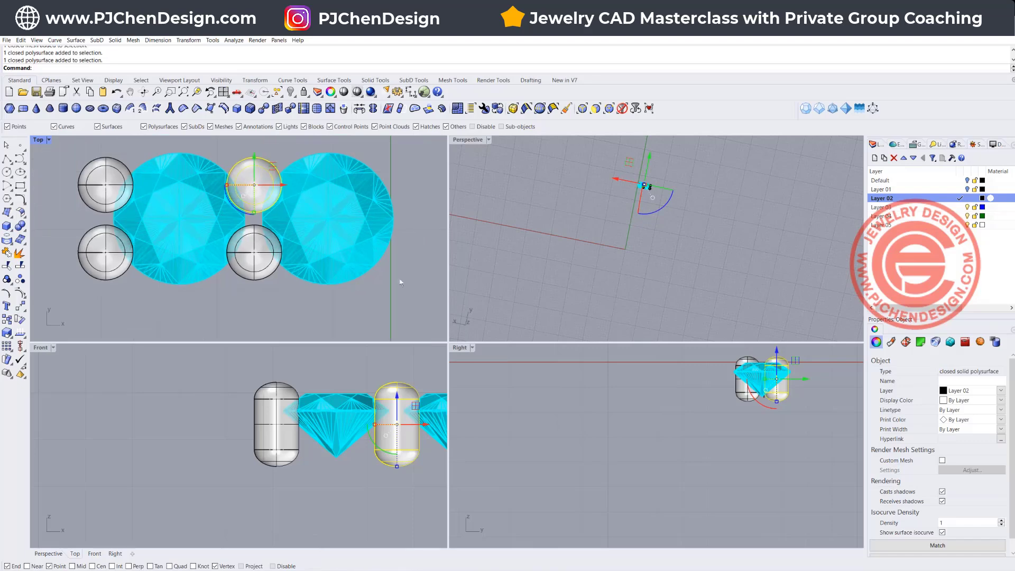
drag(412, 287, 279, 167)
key(Delete)
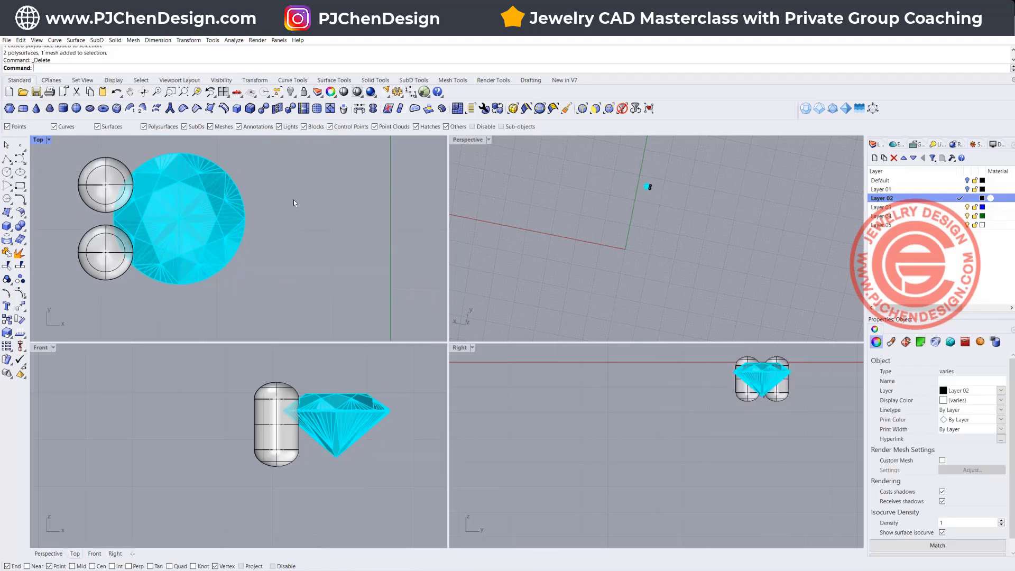
- Window-select the original gem and both prongs and group them together
click(229, 384)
scroll(124, 196, down, 3)
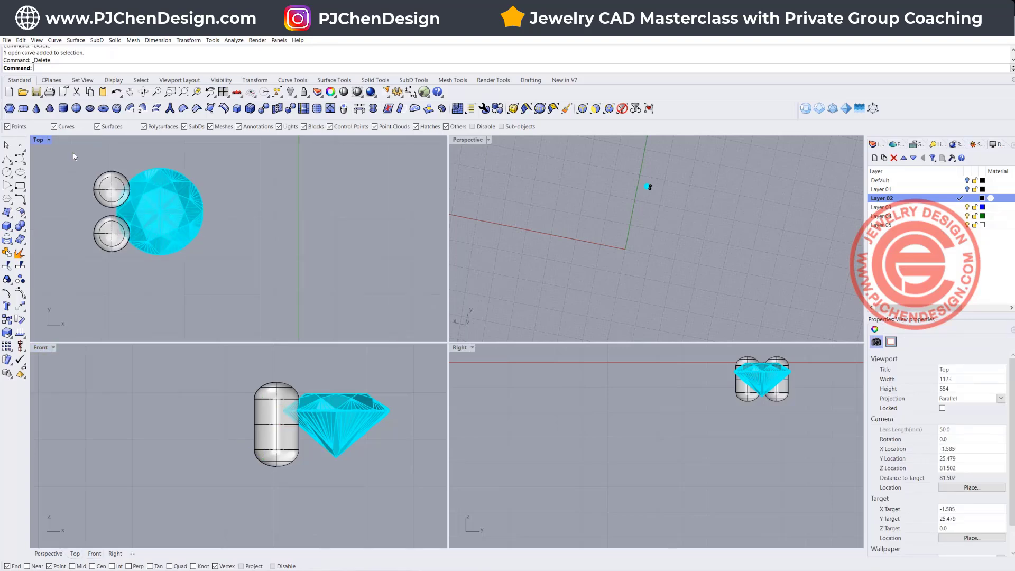
drag(74, 156, 209, 259)
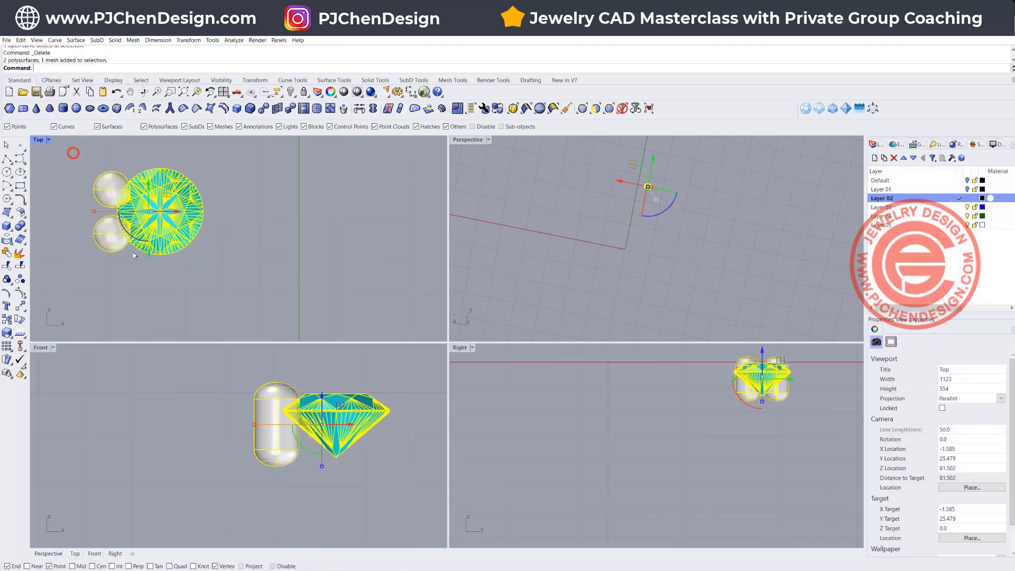
click(8, 279)
click(162, 275)
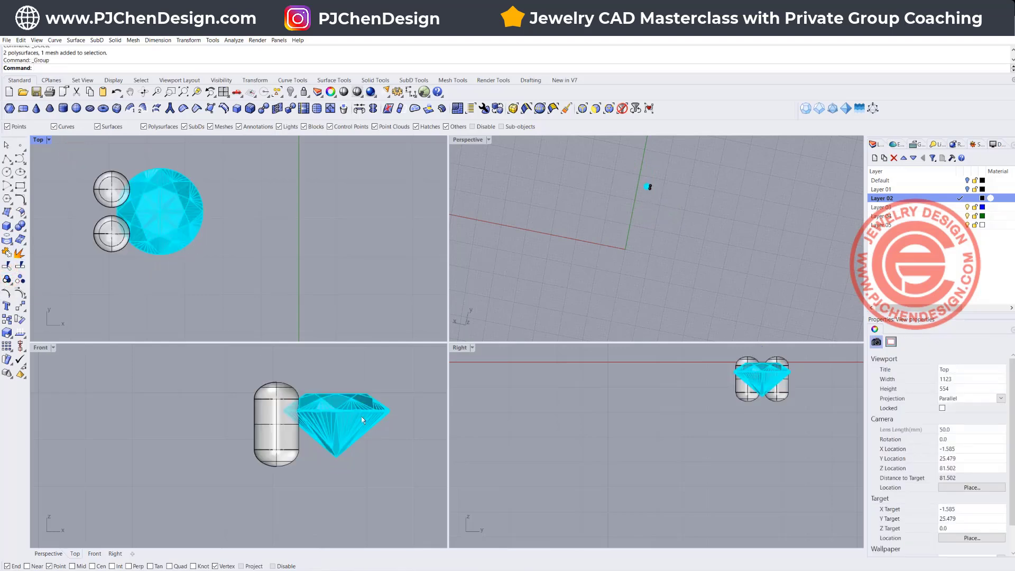
scroll(354, 410, down, 4)
scroll(263, 400, up, 2)
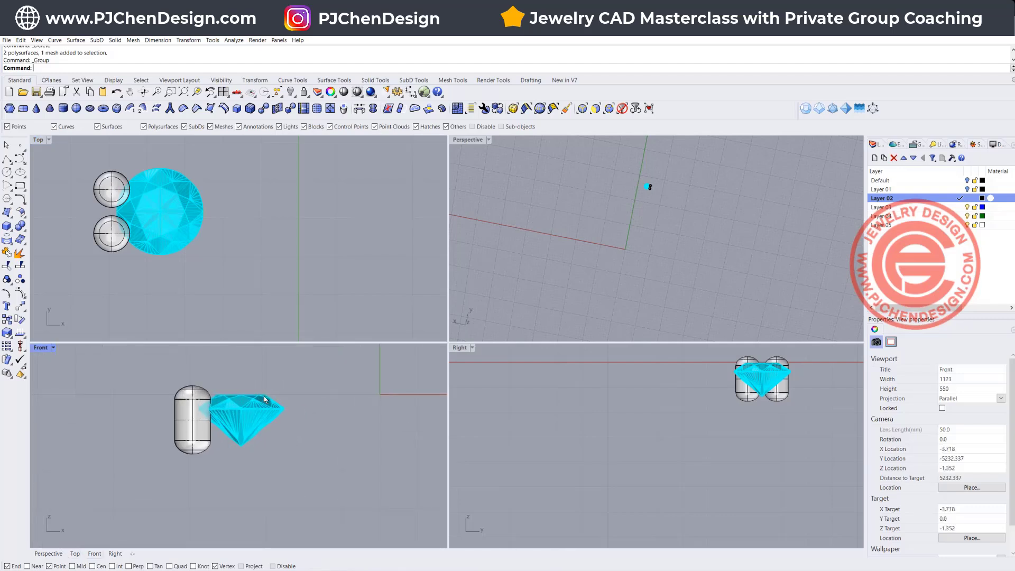
click(263, 406)
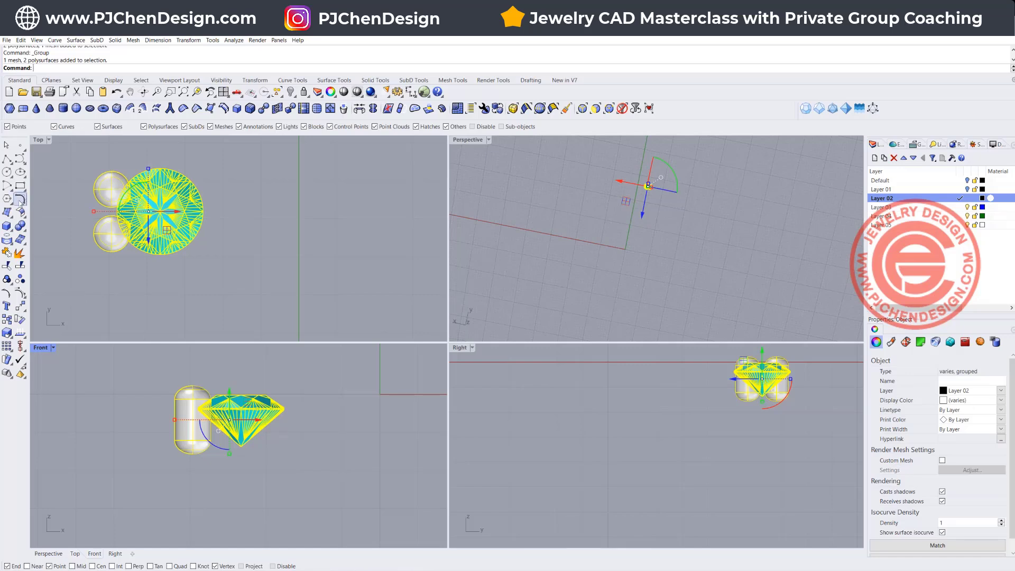
- Start a polyline in the maximized Front view above the girdle, snapping to the girdle tip
click(6, 158)
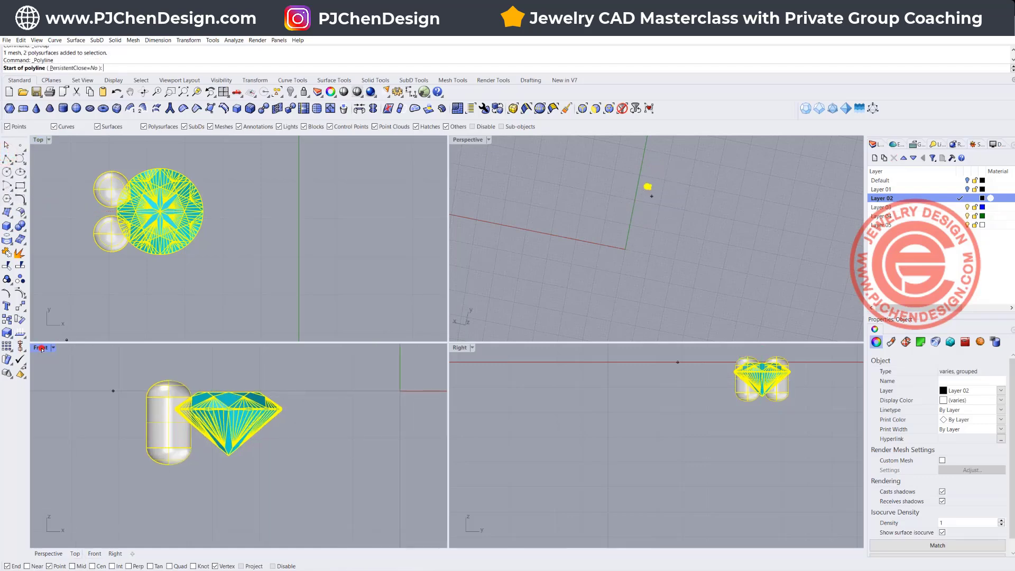
double_click(41, 347)
scroll(292, 250, down, 2)
scroll(320, 261, up, 3)
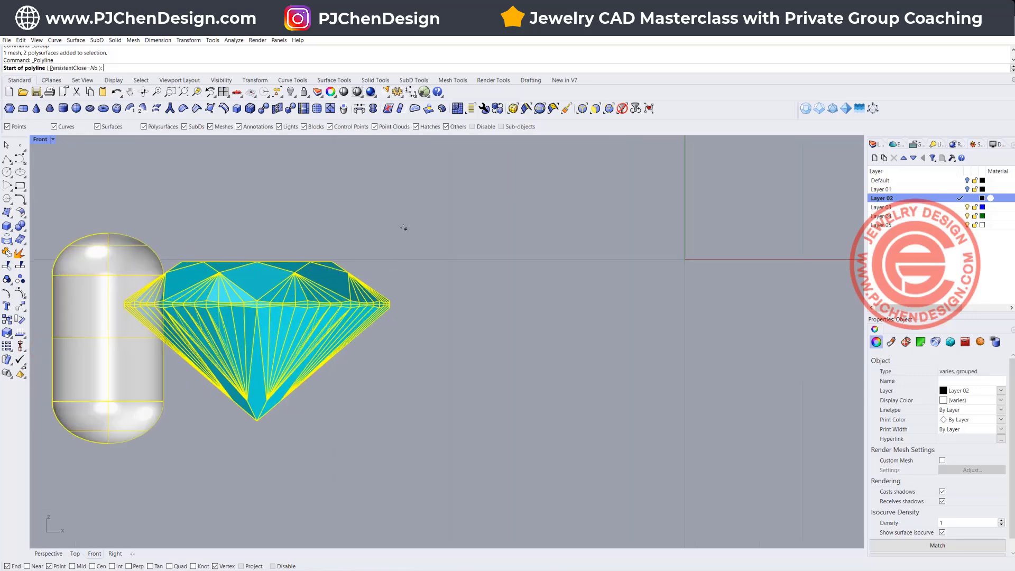
click(388, 190)
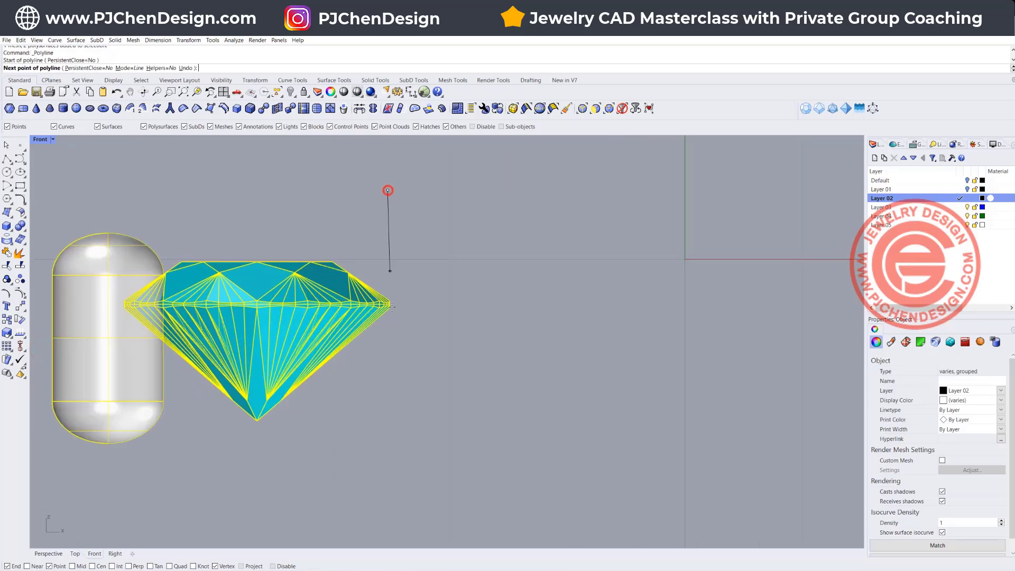
scroll(390, 301, up, 3)
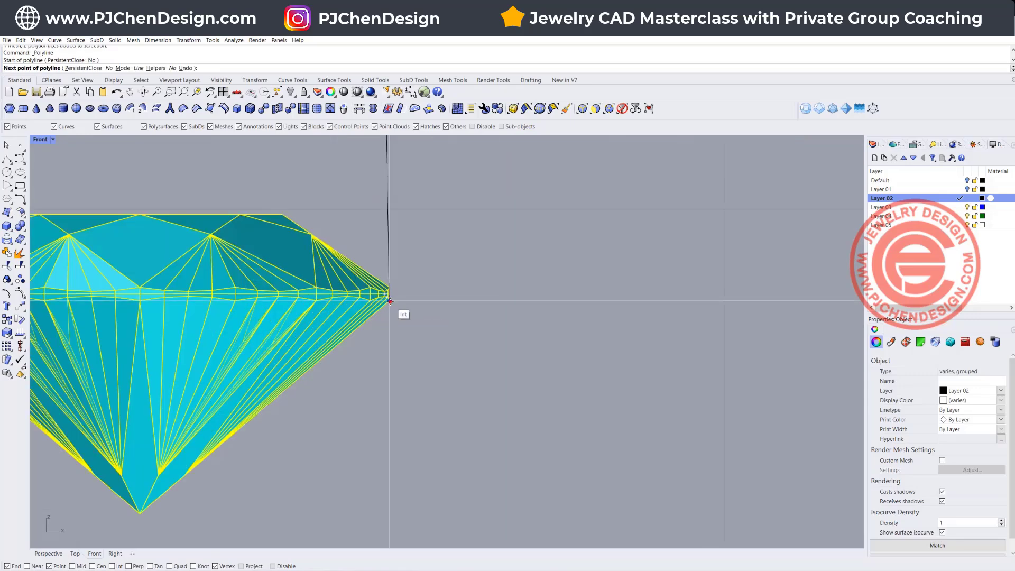
click(390, 301)
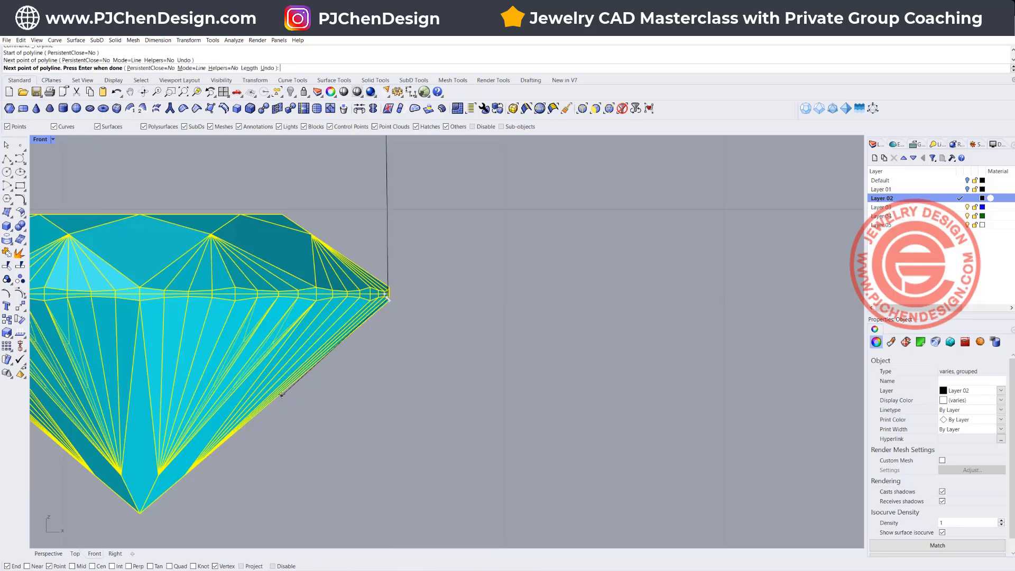
- Continue the polyline along the pavilion edge to a point well below the gem
click(281, 393)
scroll(318, 249, down, 3)
scroll(341, 312, down, 4)
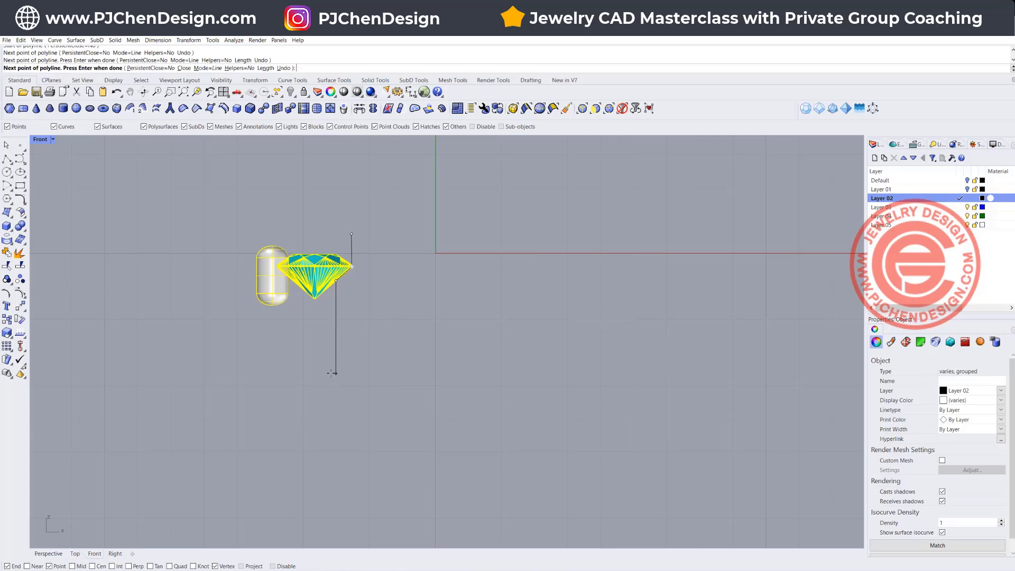
click(329, 390)
key(Return)
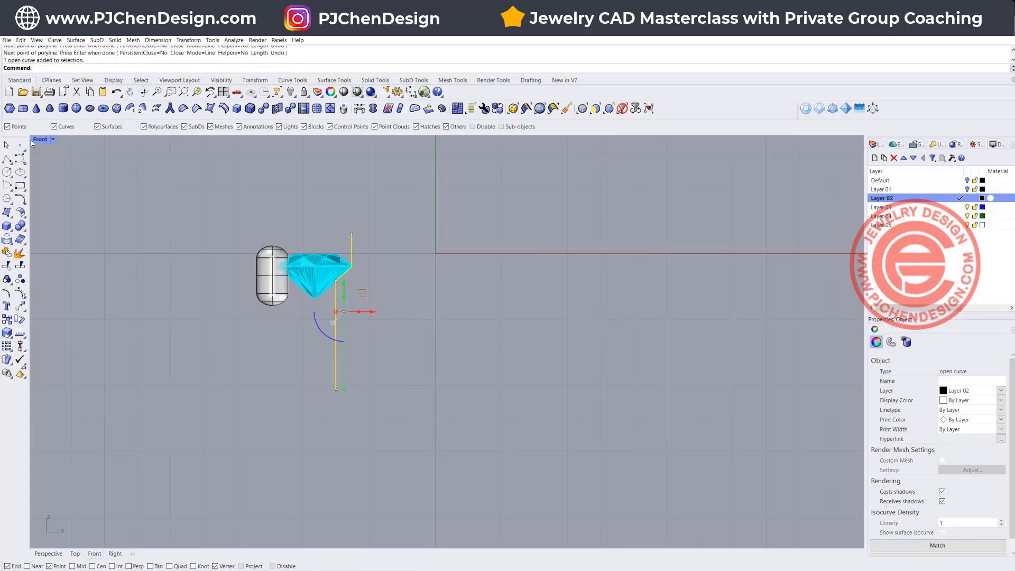
double_click(33, 139)
scroll(255, 238, down, 10)
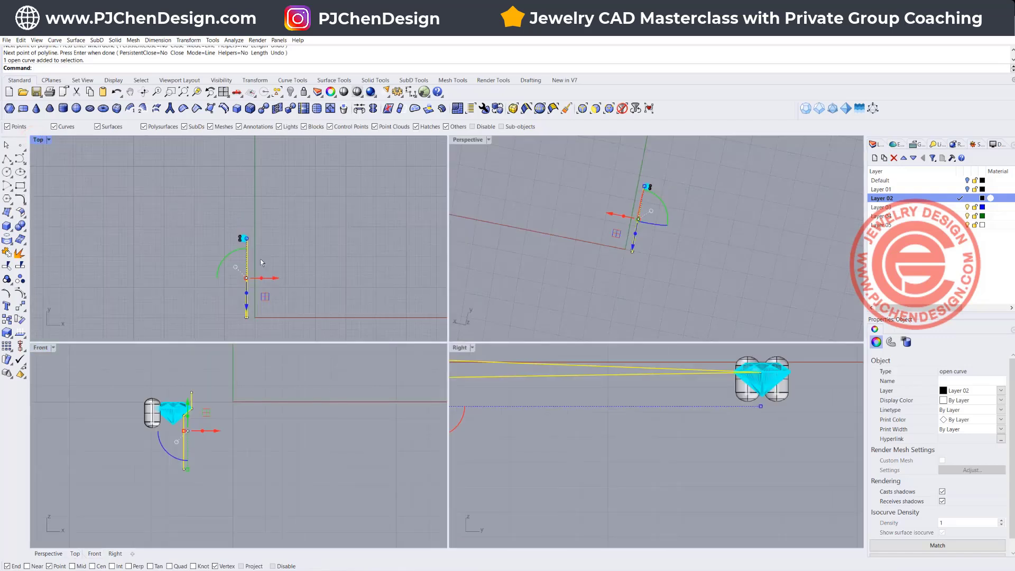
right_drag(243, 275, 231, 242)
scroll(235, 230, up, 2)
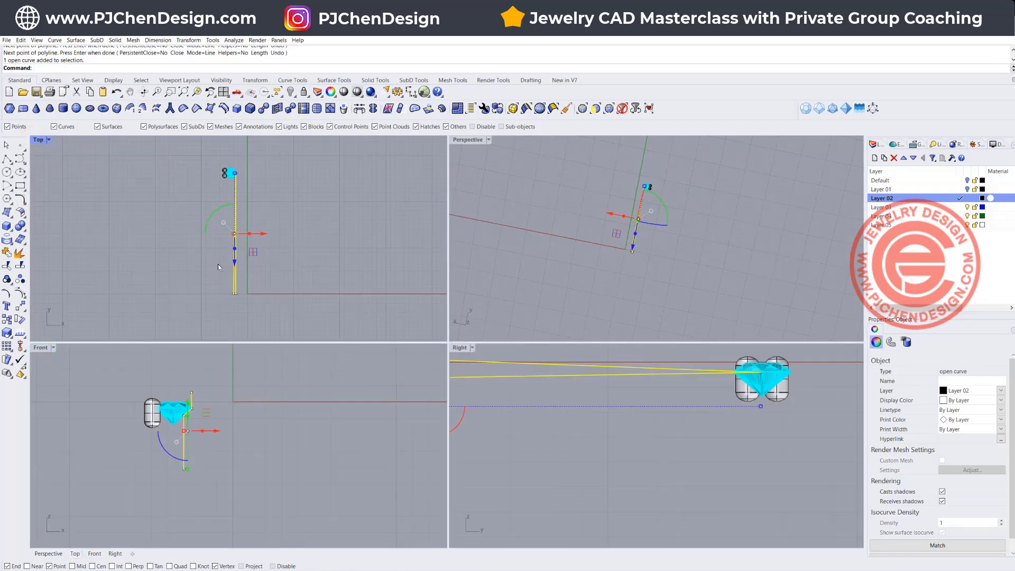
- Project the polyline flat onto the construction plane, deleting the original curve
double_click(39, 348)
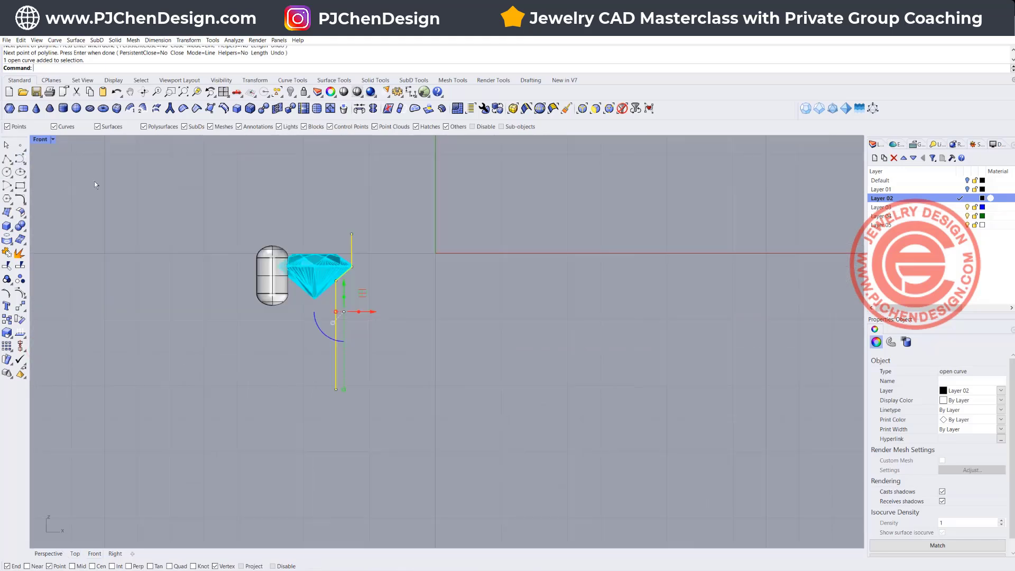
text(ProjectToCPlane)
key(Return)
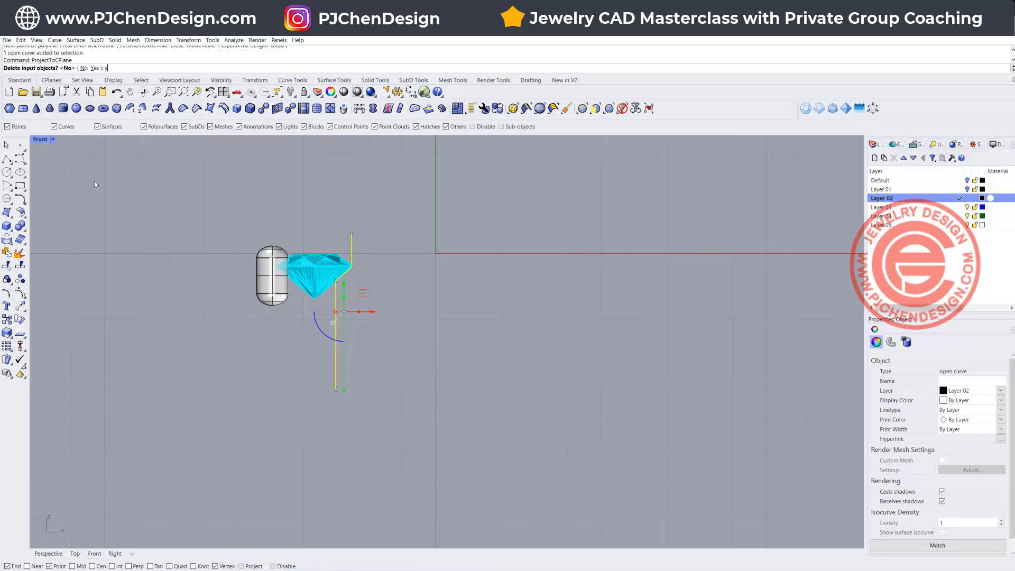
text(y)
key(Return)
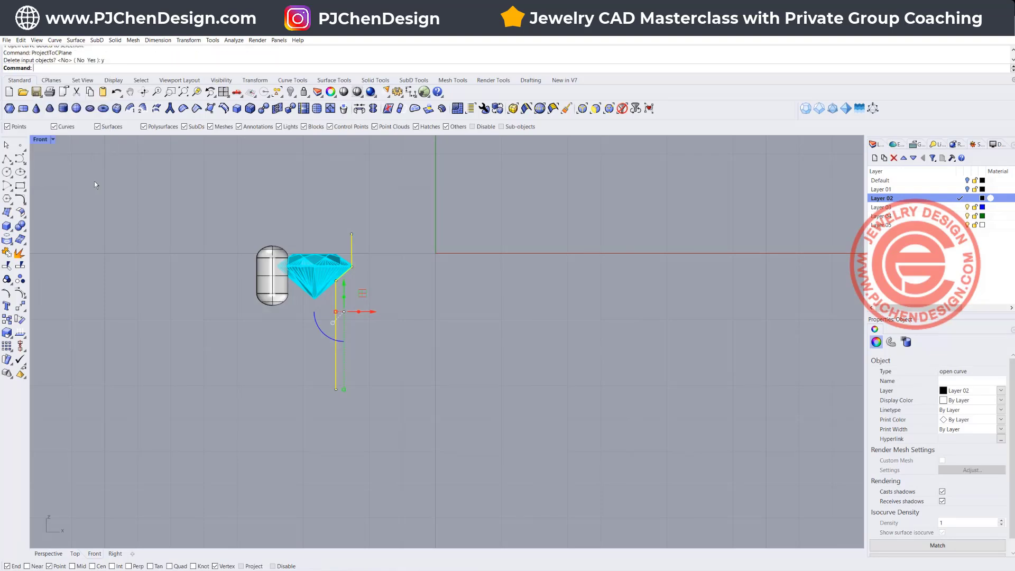
double_click(46, 139)
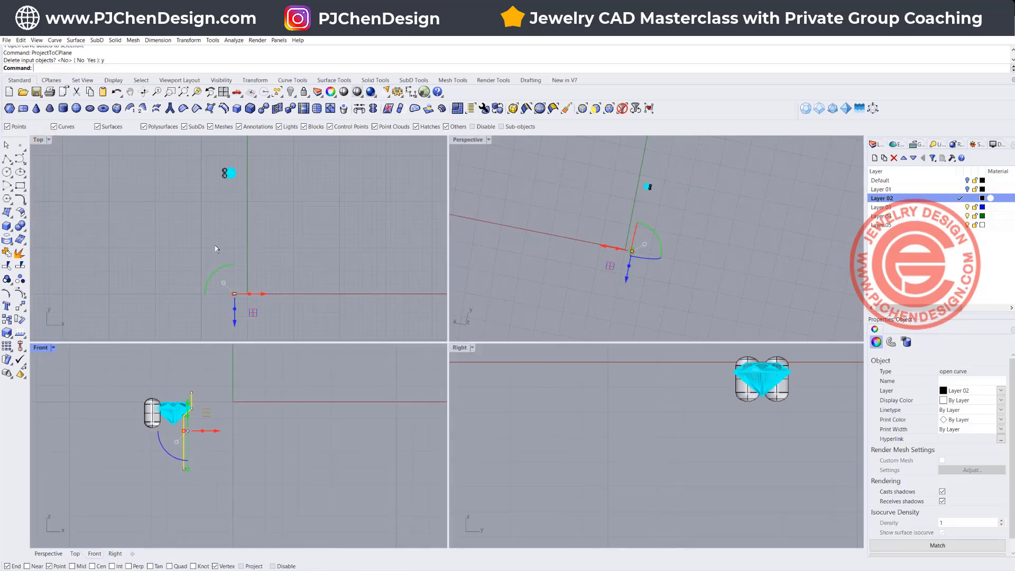
- Centre the gem, prongs and axis line horizontally with Align HorizCenter, snapping to the prong
scroll(235, 173, up, 6)
shift+click(232, 177)
scroll(254, 237, down, 6)
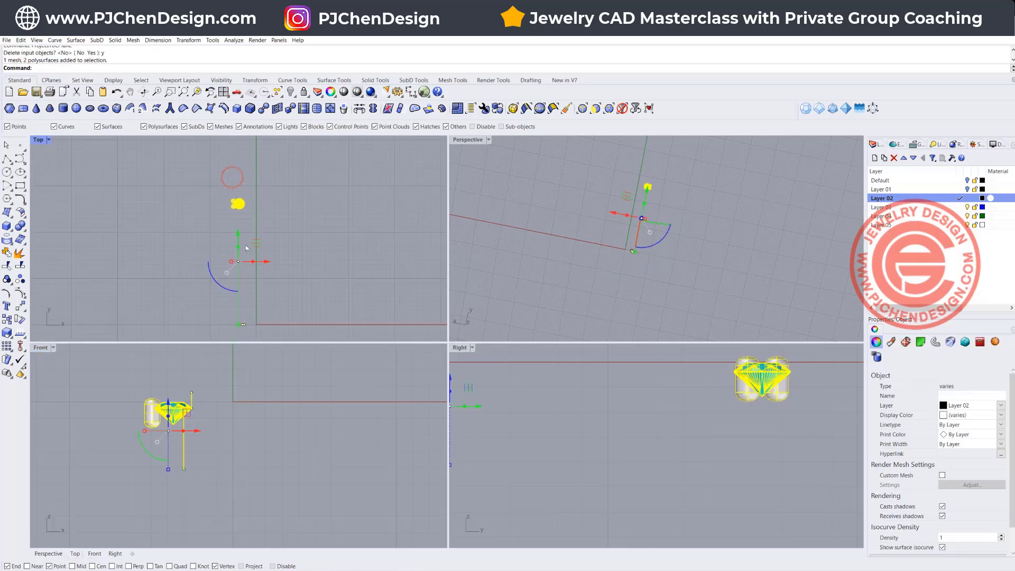
click(20, 346)
click(49, 362)
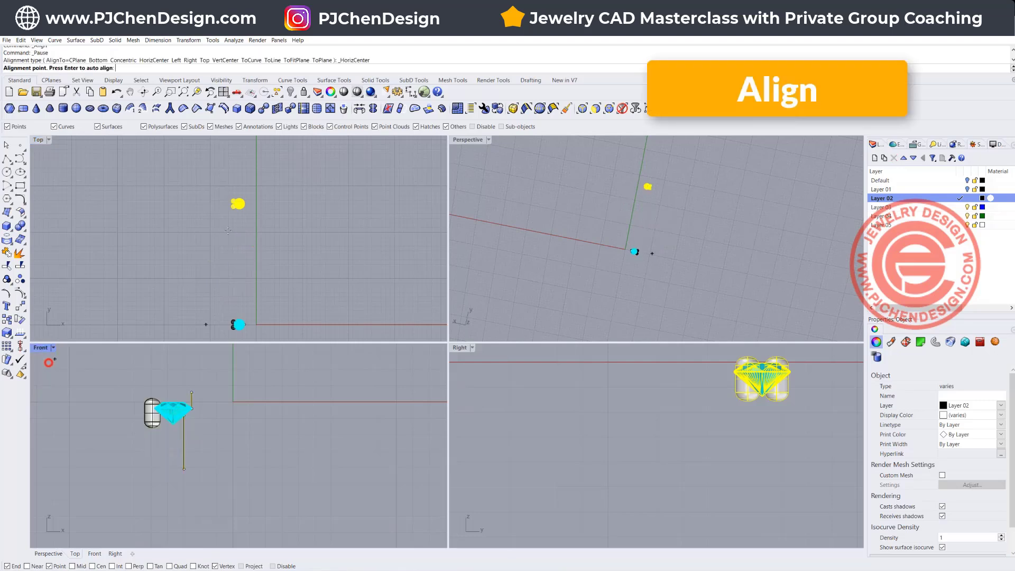
scroll(244, 209, up, 4)
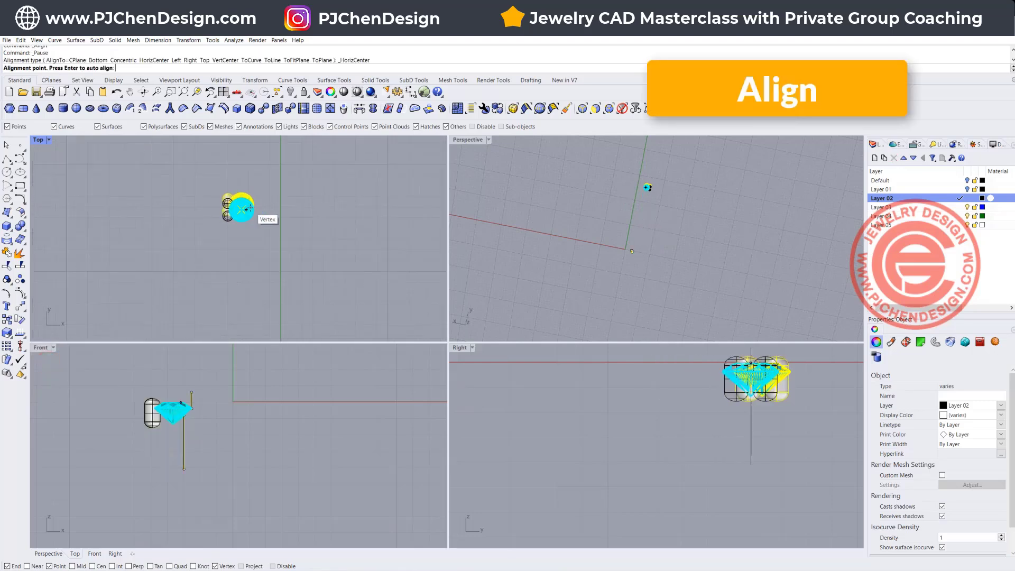
click(251, 210)
click(303, 241)
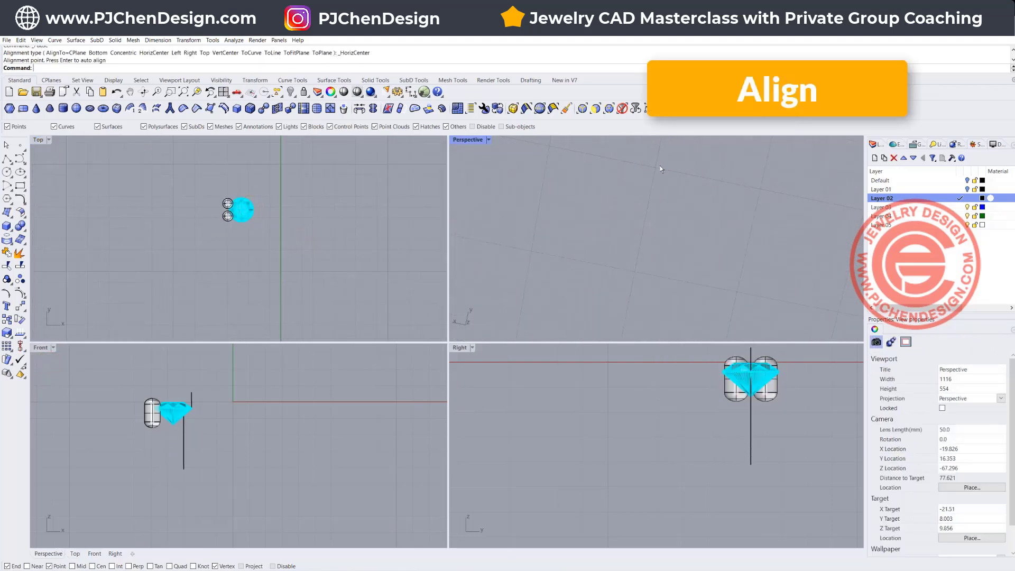
scroll(623, 176, down, 14)
shift+right_drag(604, 170, 618, 279)
scroll(613, 214, up, 14)
scroll(617, 278, up, 16)
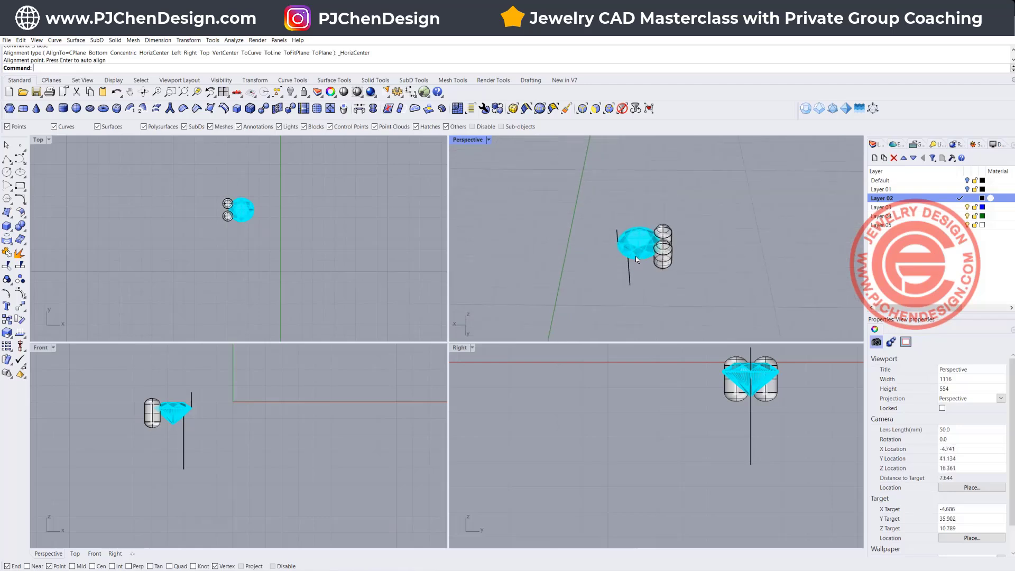
scroll(638, 248, up, 4)
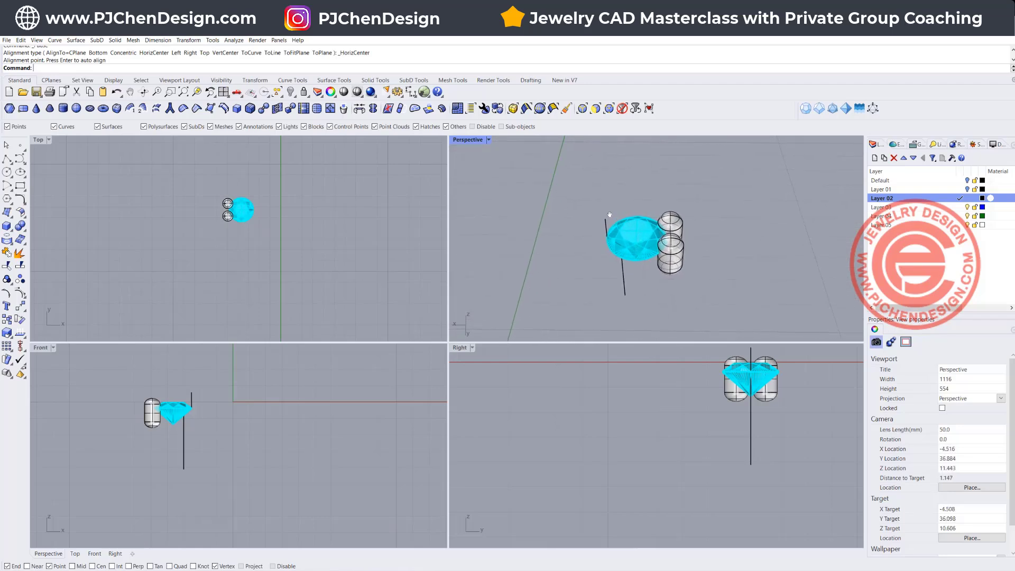
- Extend the vertical axis line downward by dragging its bottom control point
click(223, 92)
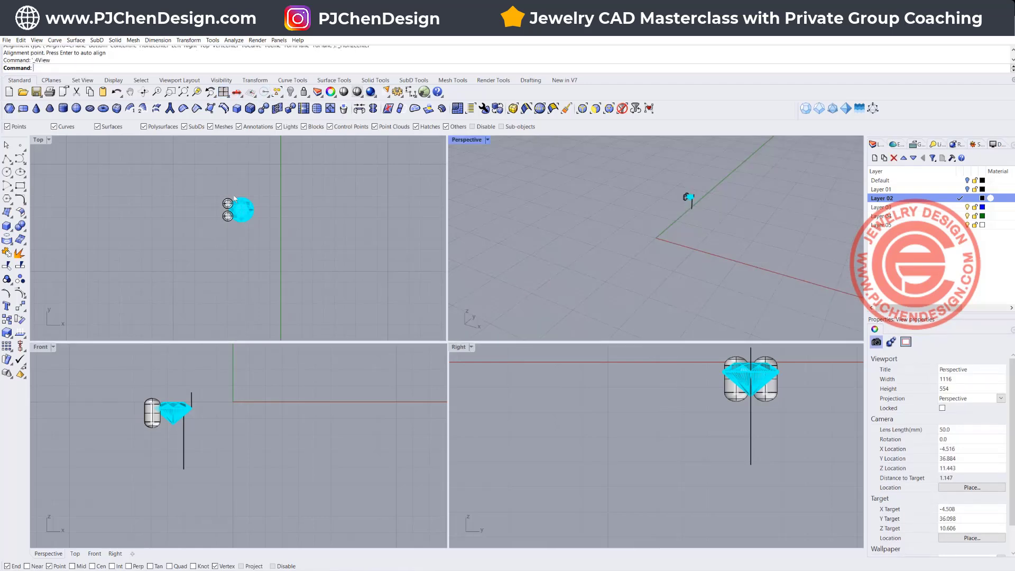
key(ctrl+alt+e)
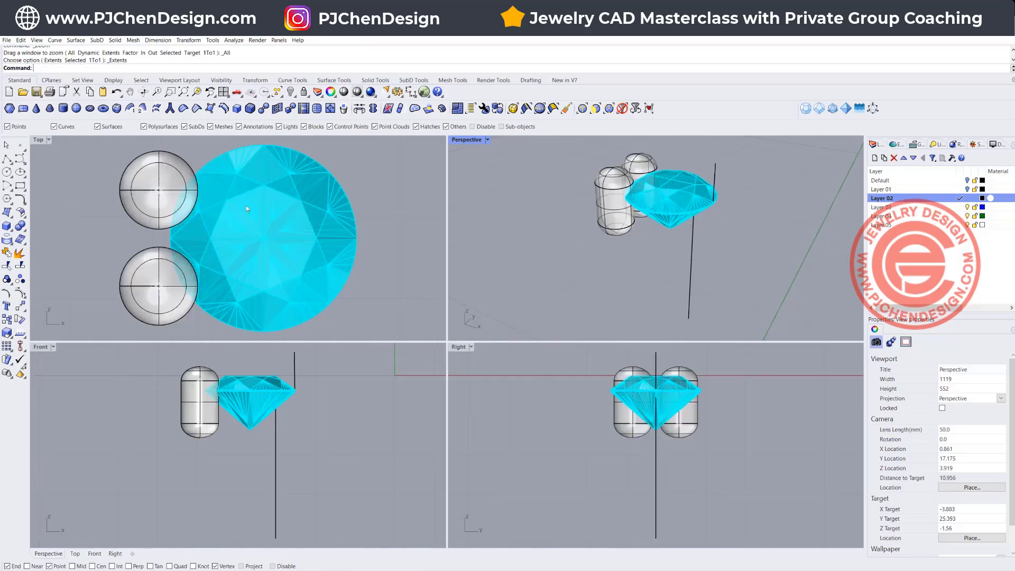
click(295, 377)
scroll(296, 377, down, 2)
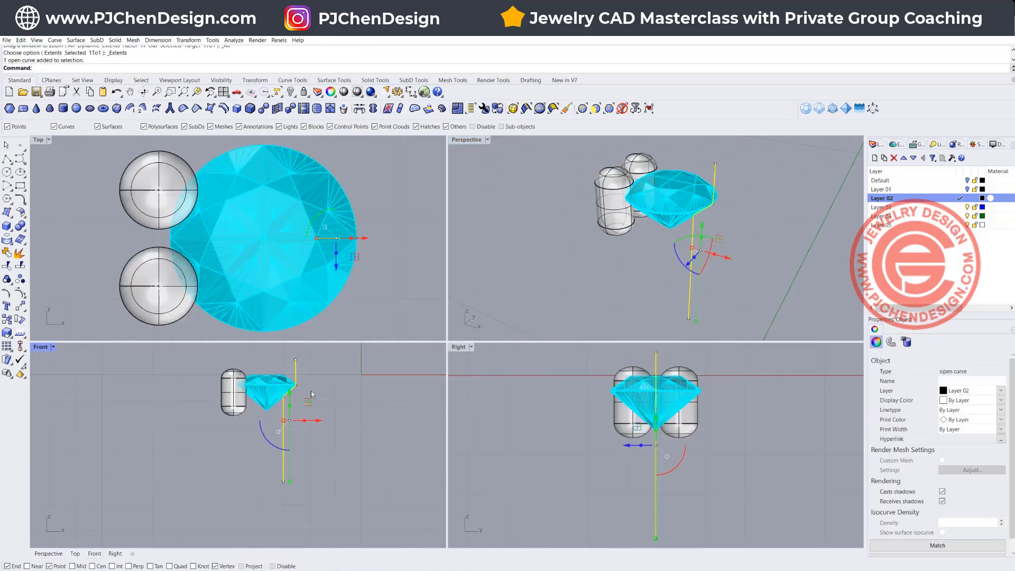
drag(300, 494, 302, 496)
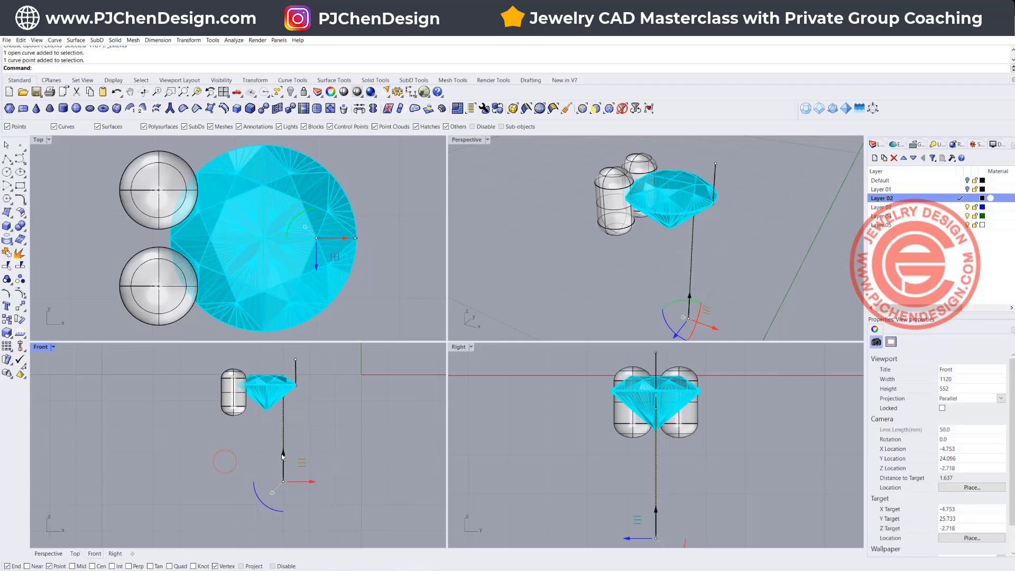
drag(284, 454, 283, 472)
click(324, 447)
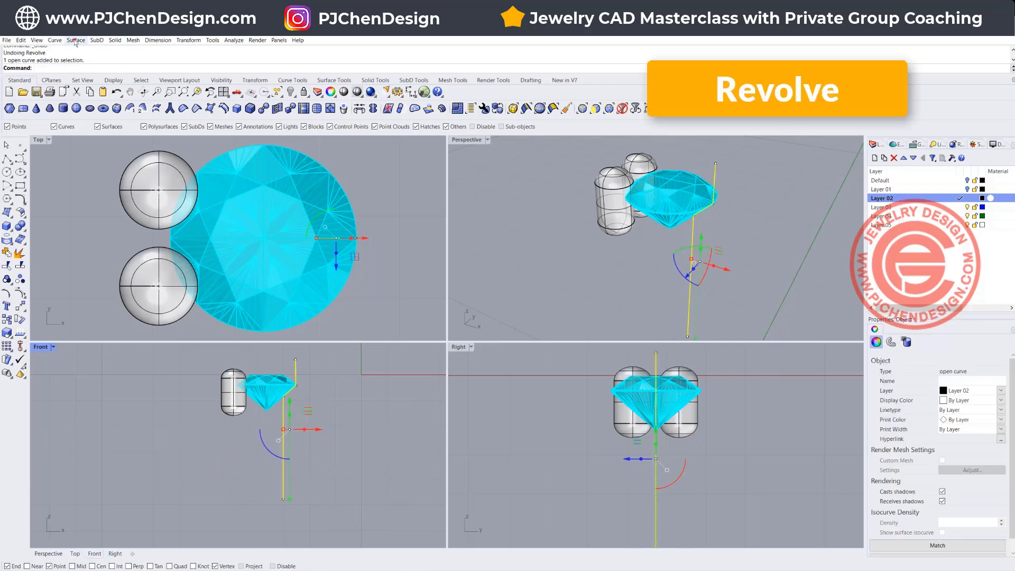
- Revolve the profile a full circle around an axis from the gem centre straight down
click(75, 40)
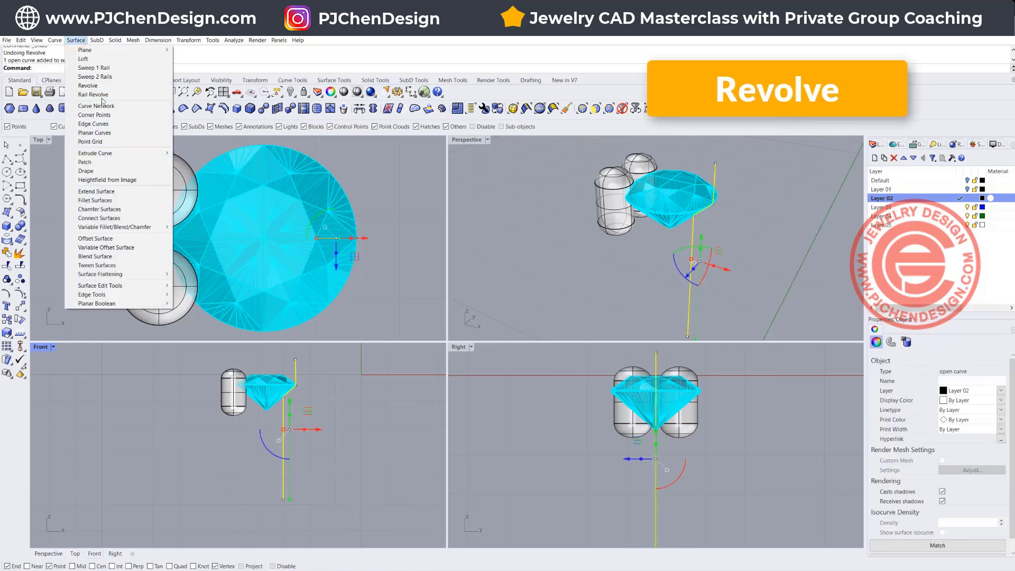
click(90, 85)
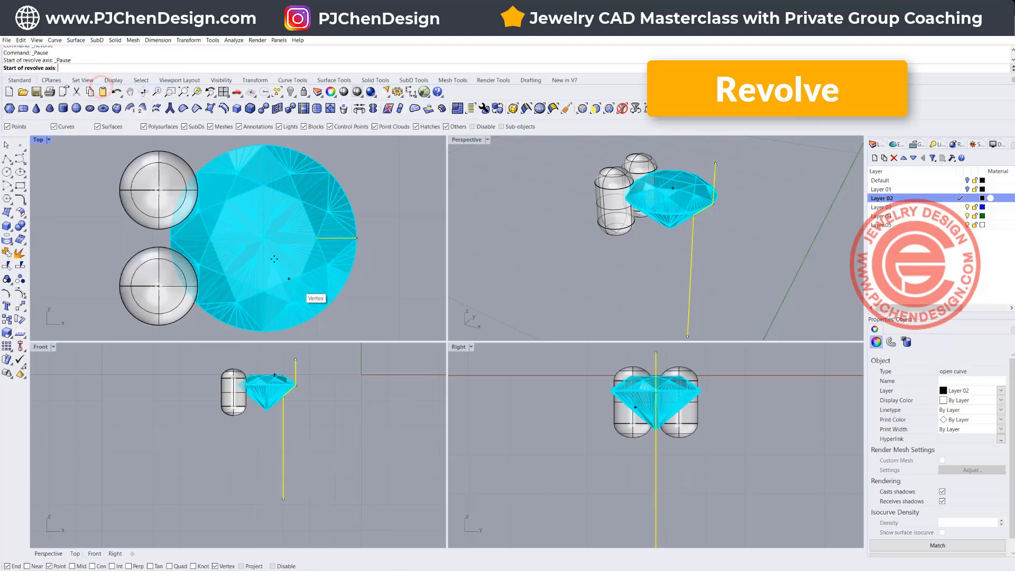
click(265, 238)
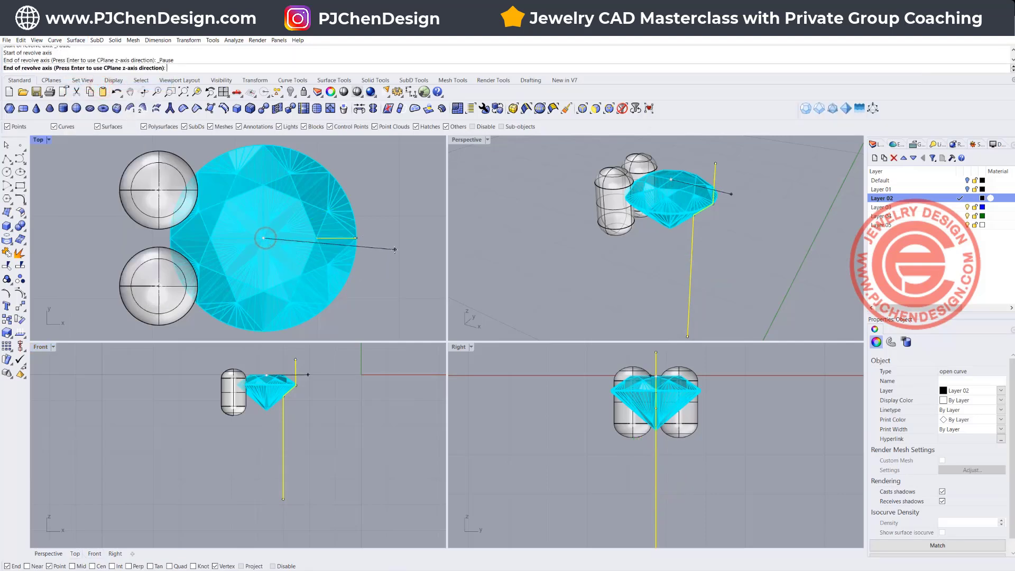
click(265, 453)
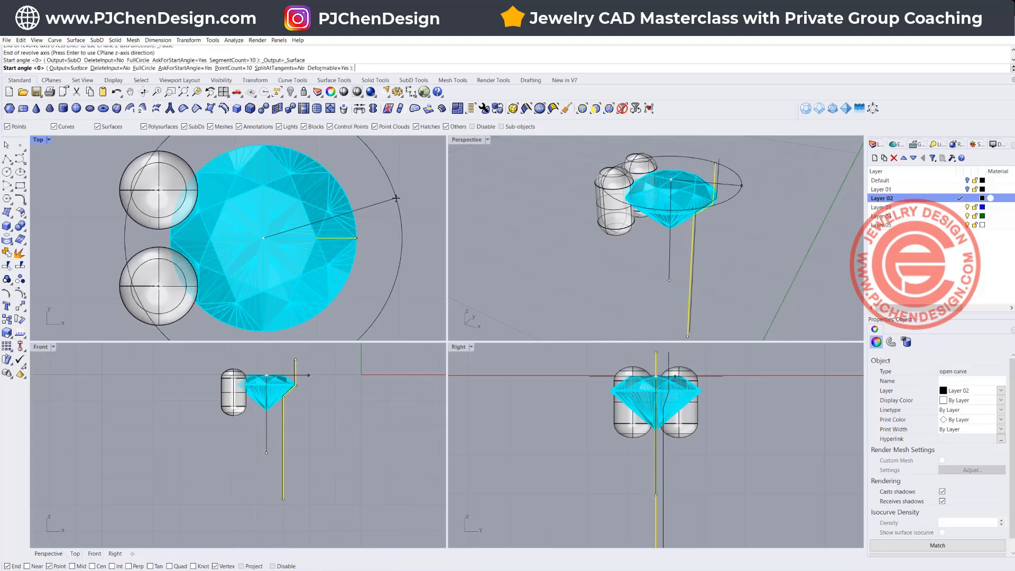
key(Return)
key(Return)
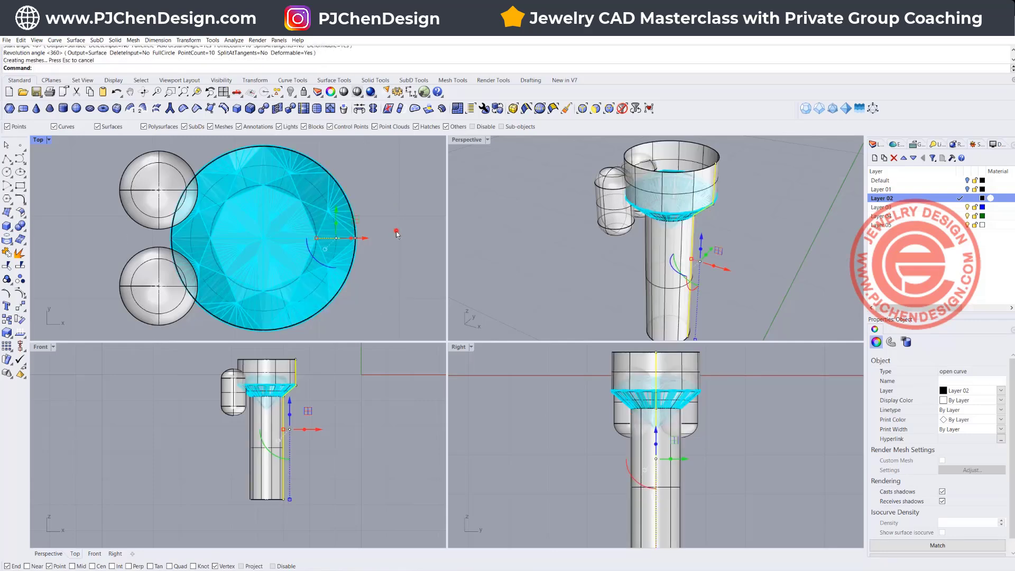
- Cap the revolved surface's open ends into a closed solid
key(Escape)
click(272, 453)
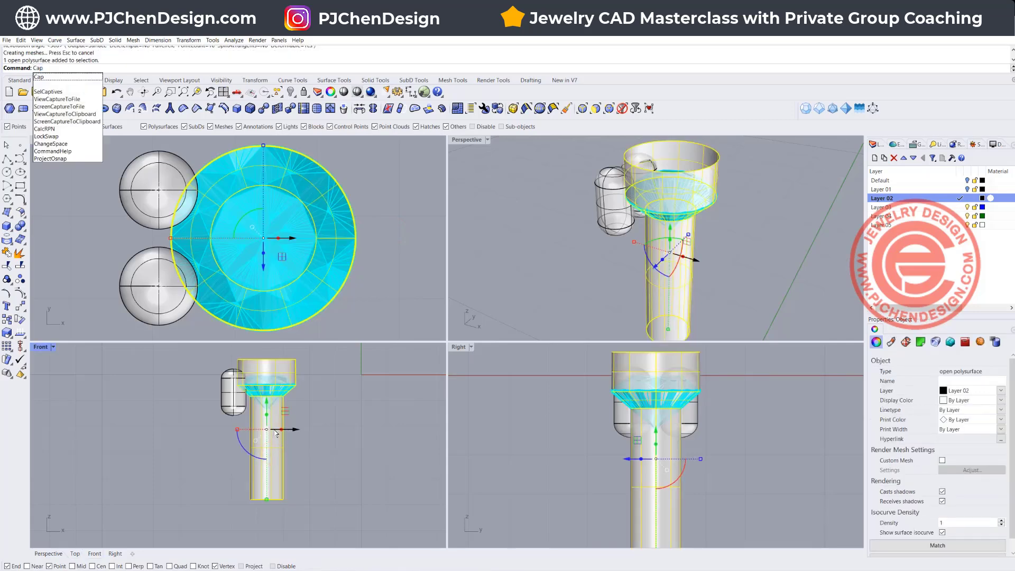
key(Return)
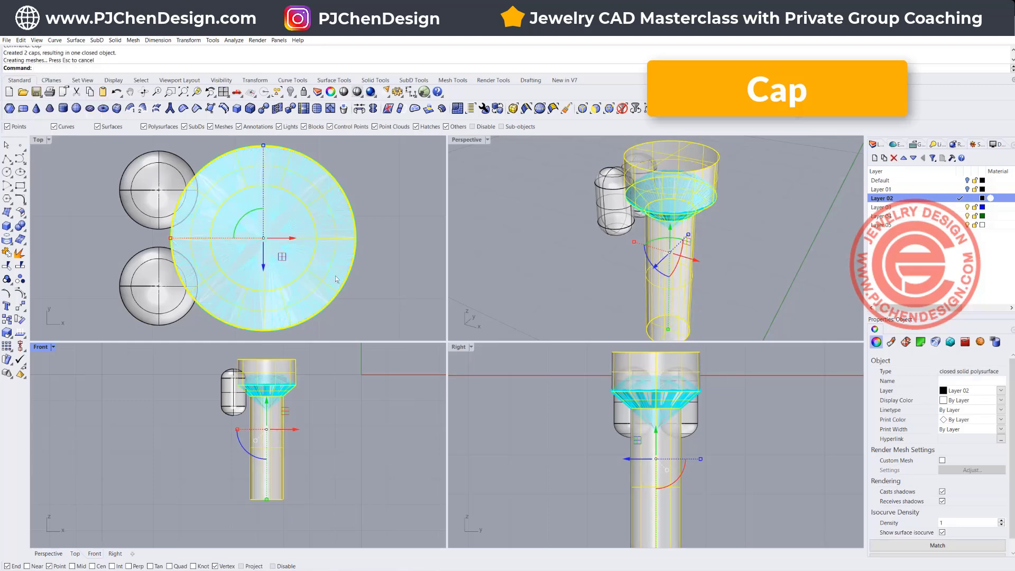
click(377, 233)
scroll(378, 233, down, 5)
drag(129, 161, 345, 310)
click(339, 284)
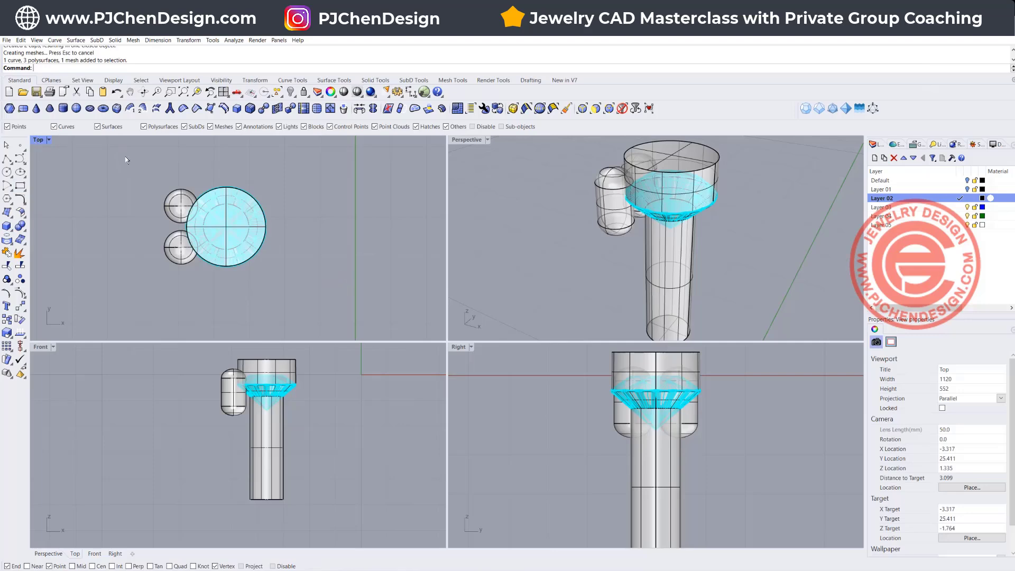
- Turn Layer 01 back on and frame the ring and stone setting in a maximized Perspective view
click(967, 190)
scroll(370, 222, down, 5)
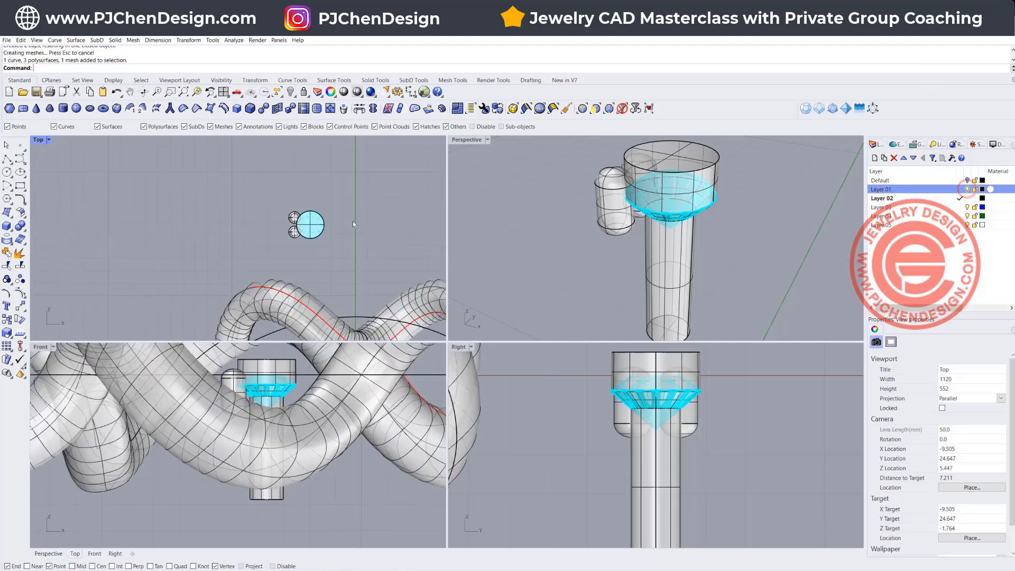
right_drag(347, 236, 260, 207)
scroll(260, 207, up, 6)
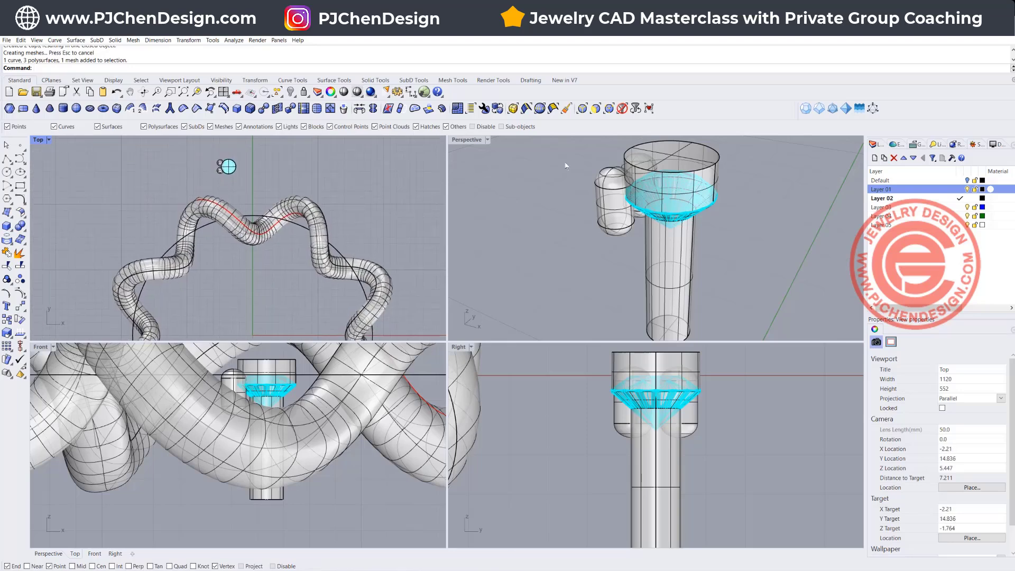
double_click(460, 140)
scroll(484, 224, down, 6)
right_drag(507, 302, 527, 309)
drag(527, 252, 411, 202)
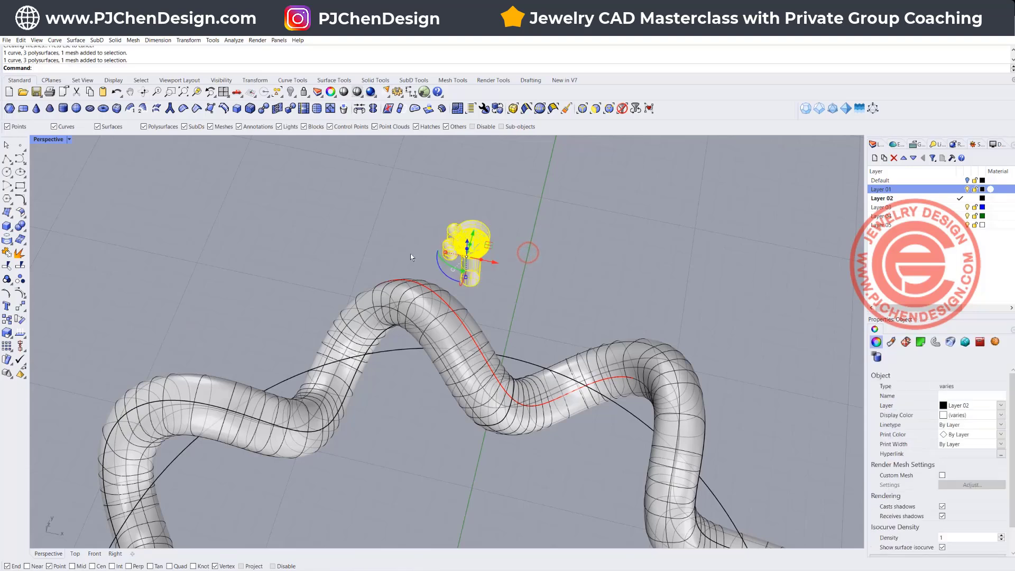
scroll(408, 262, up, 6)
right_drag(409, 265, 464, 384)
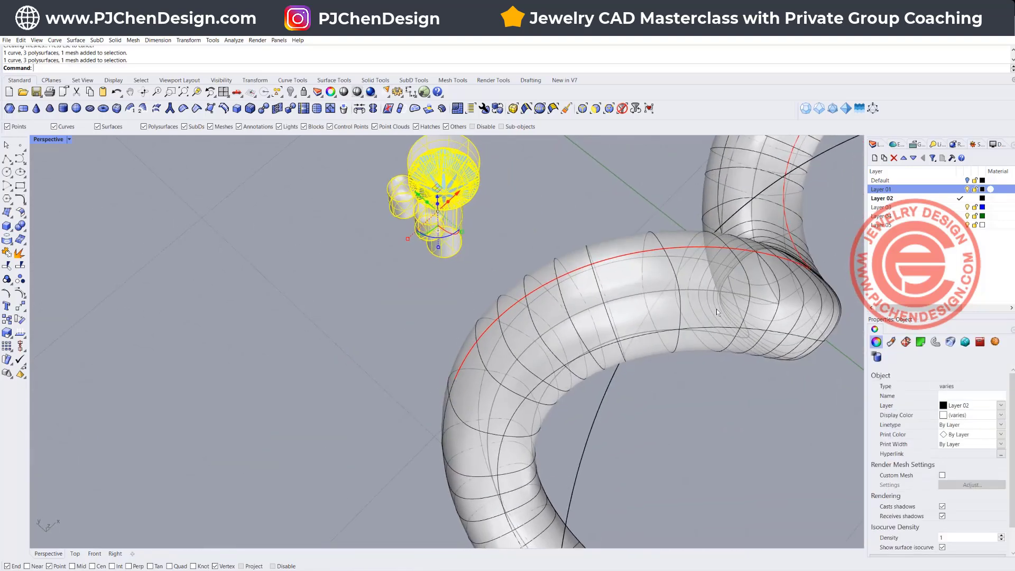
right_drag(713, 310, 657, 312)
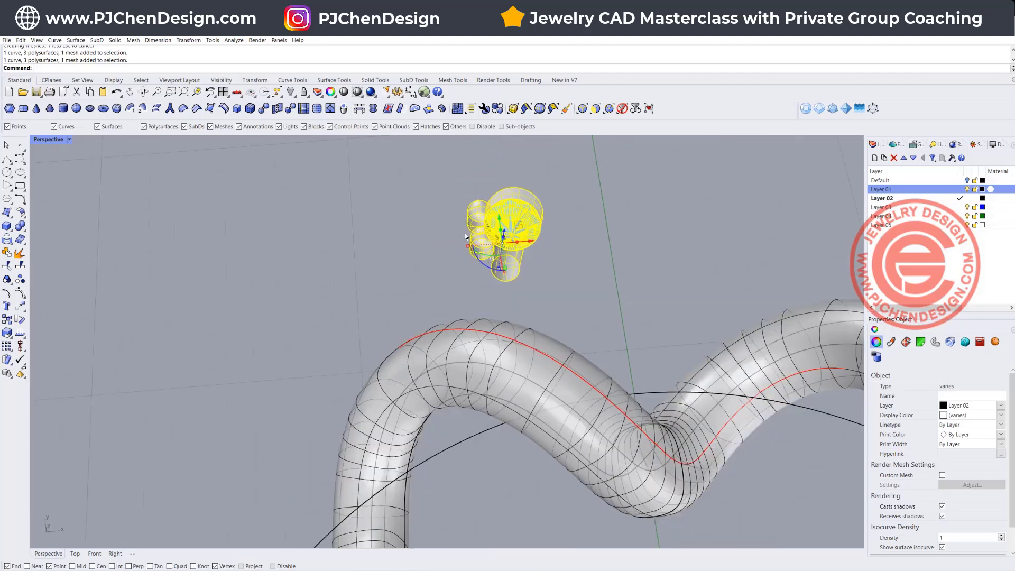
shift+right_drag(456, 229, 341, 201)
- Place a reference point at the gem's centre in the Top view
click(458, 210)
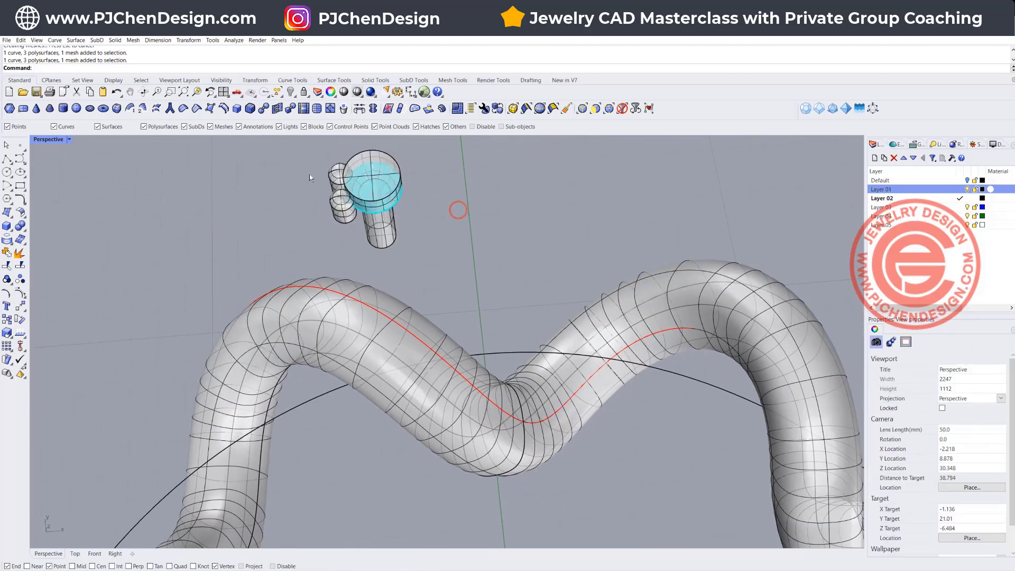
click(20, 145)
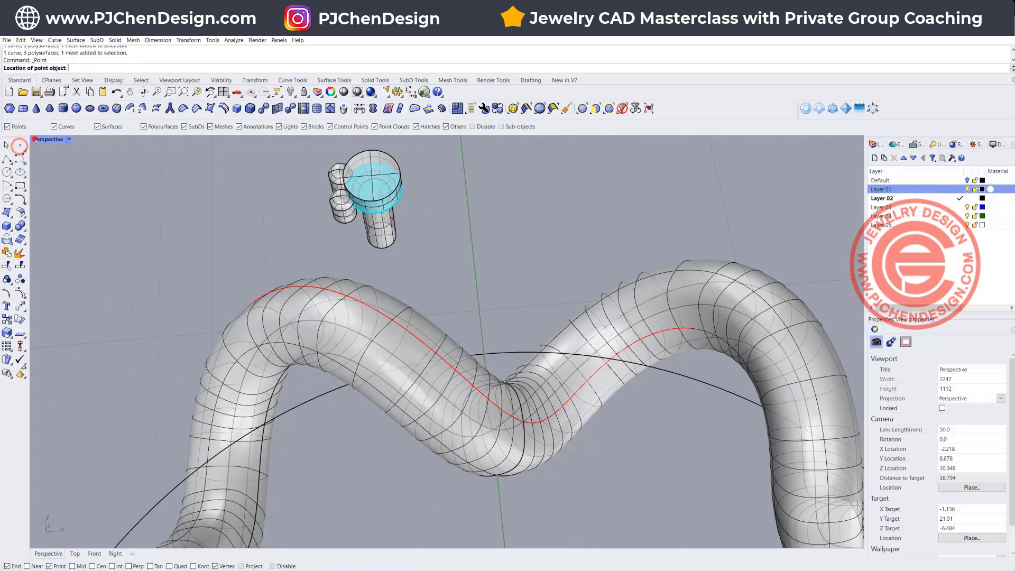
double_click(35, 140)
click(21, 145)
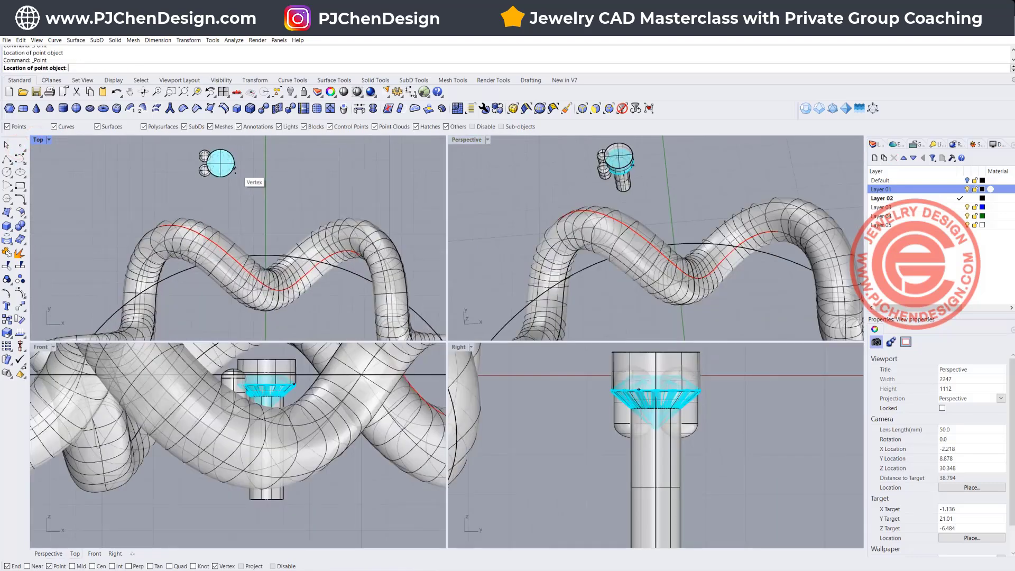
scroll(235, 170, up, 2)
click(212, 161)
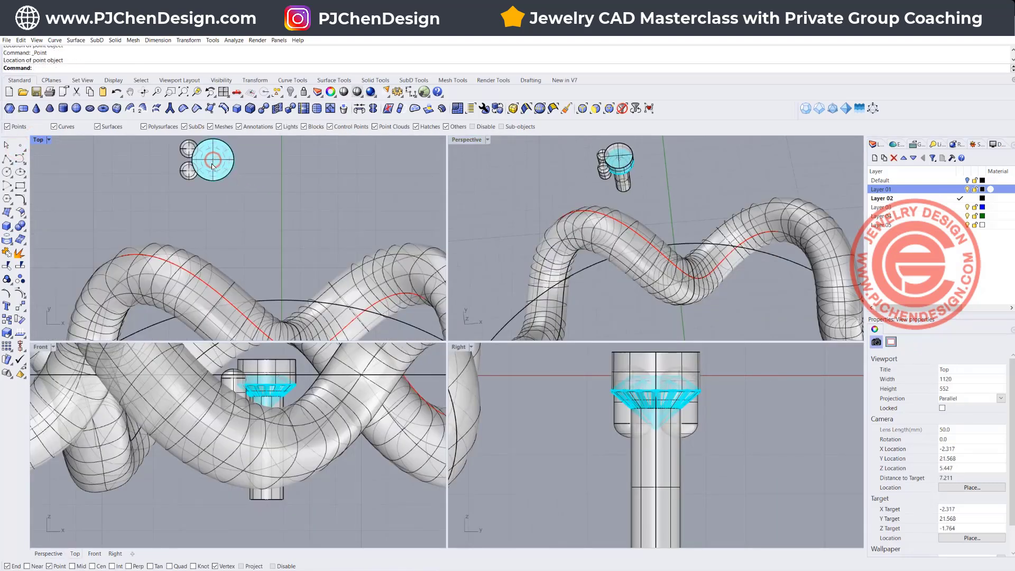
- Raise the reference point up to the gem's table in the Right view
click(213, 160)
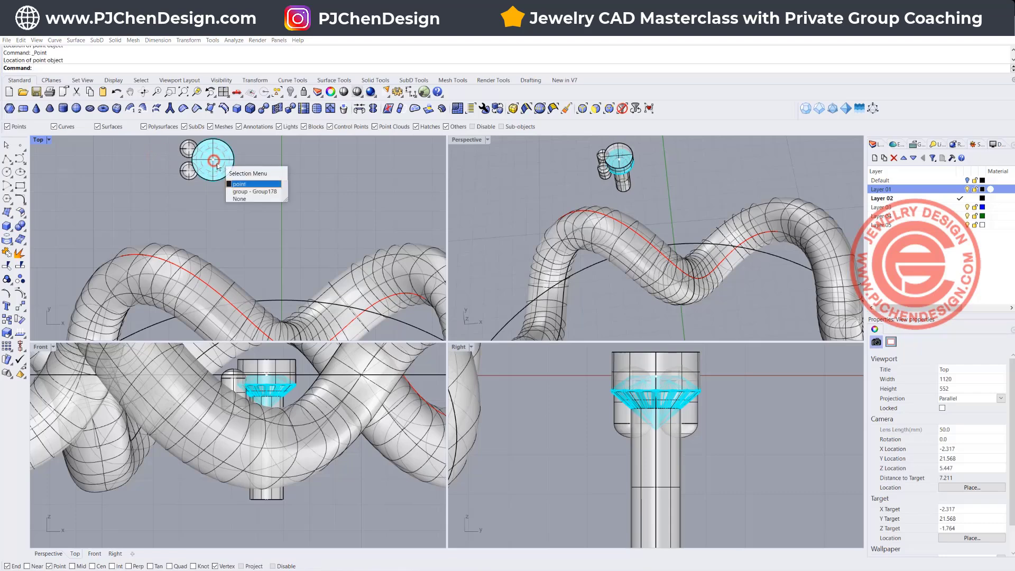
click(241, 184)
scroll(653, 297, up, 5)
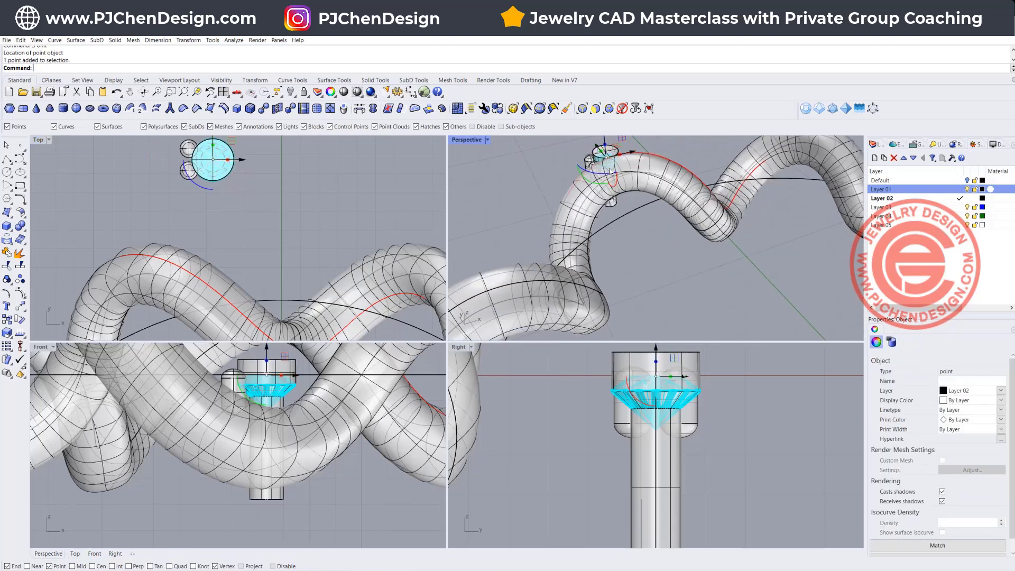
scroll(656, 389, up, 6)
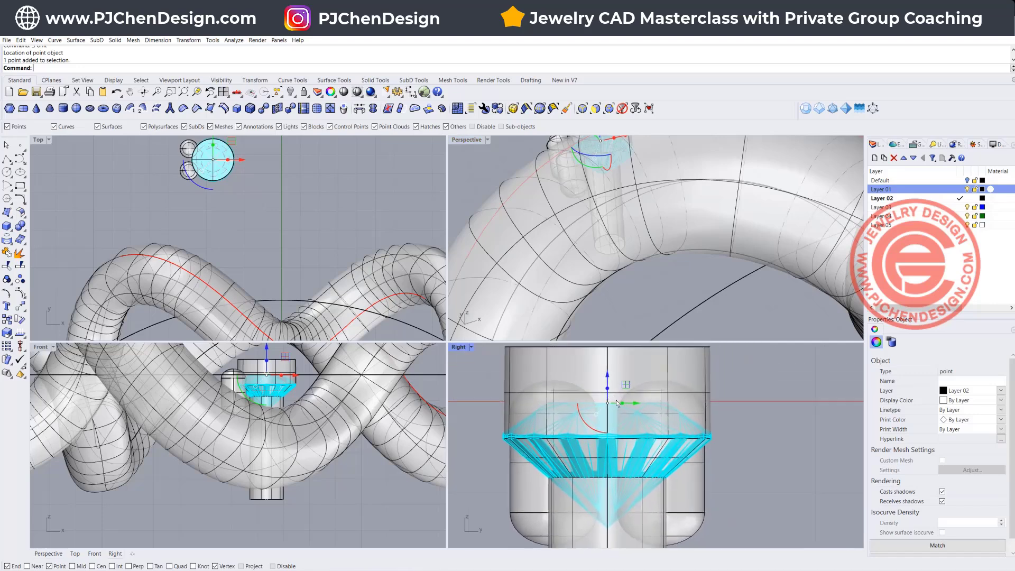
drag(613, 400, 608, 423)
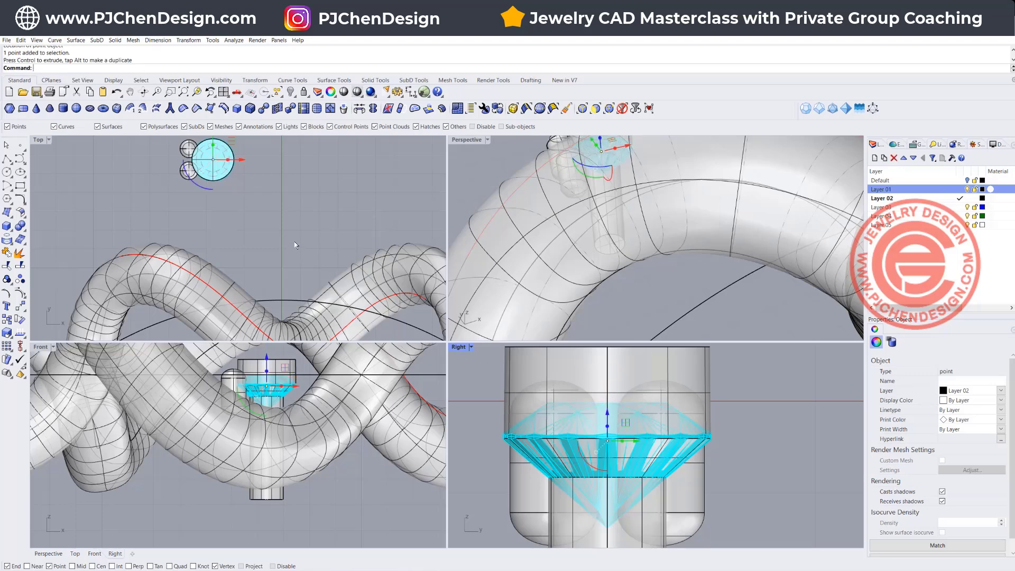
click(294, 223)
scroll(294, 223, down, 3)
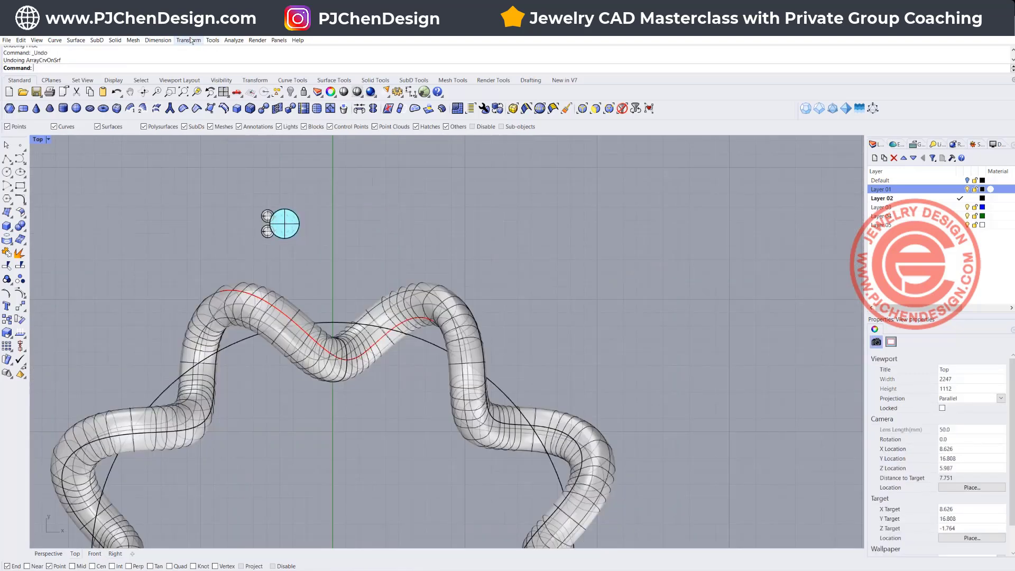
- Select and check the gem, prongs, reference point and tube surface
click(189, 40)
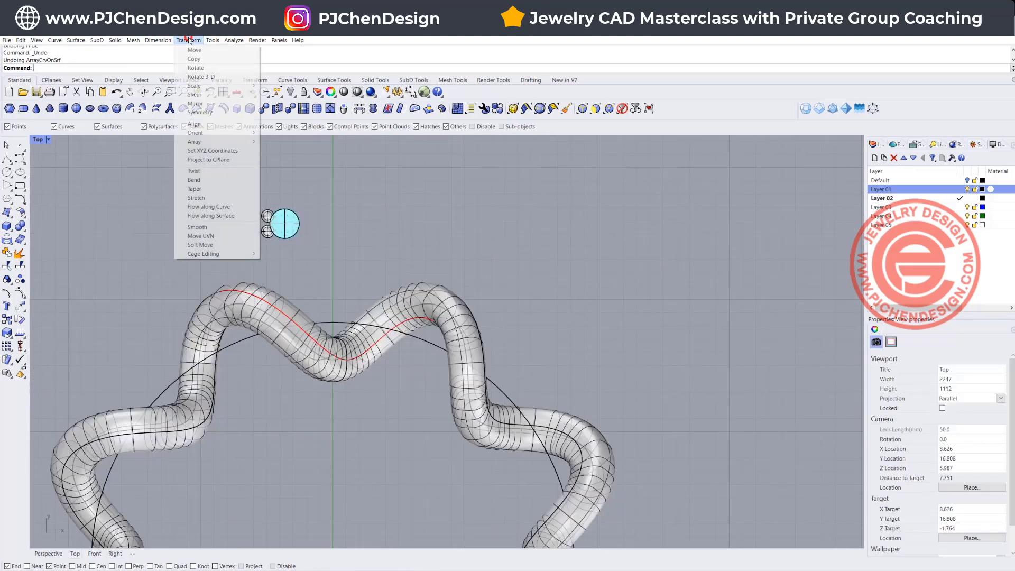
click(453, 253)
drag(218, 171, 308, 263)
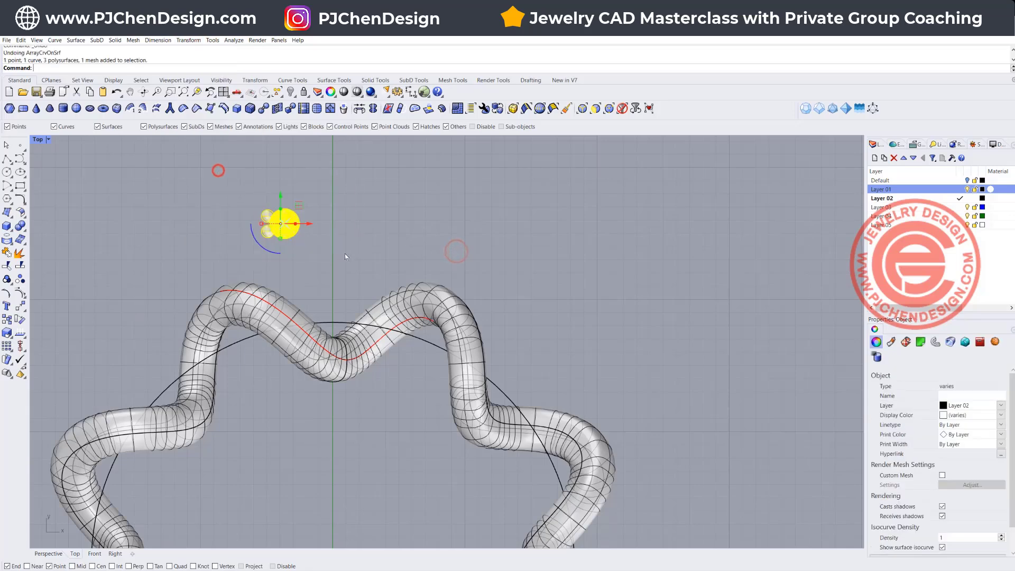
click(252, 295)
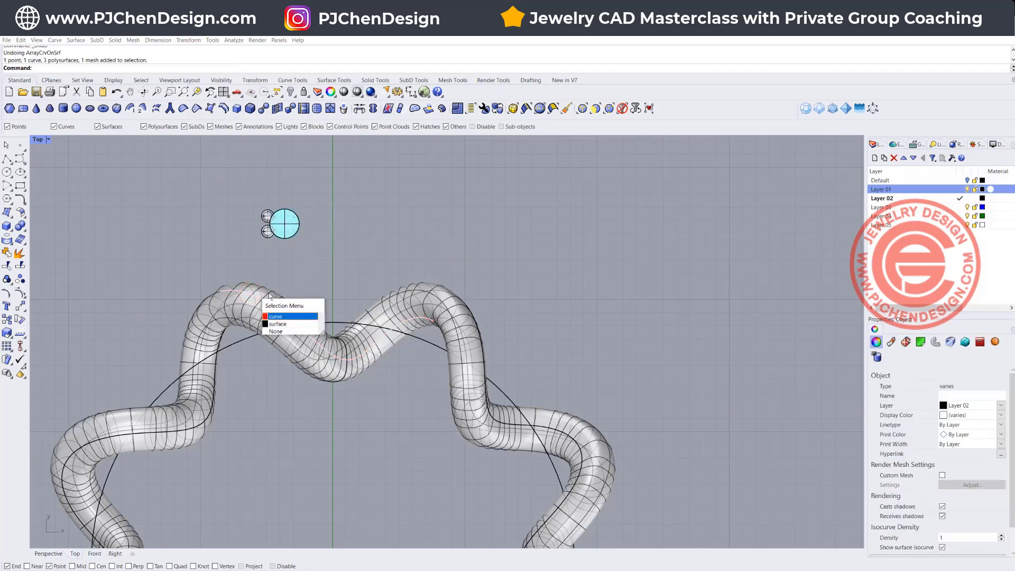
click(268, 289)
click(359, 244)
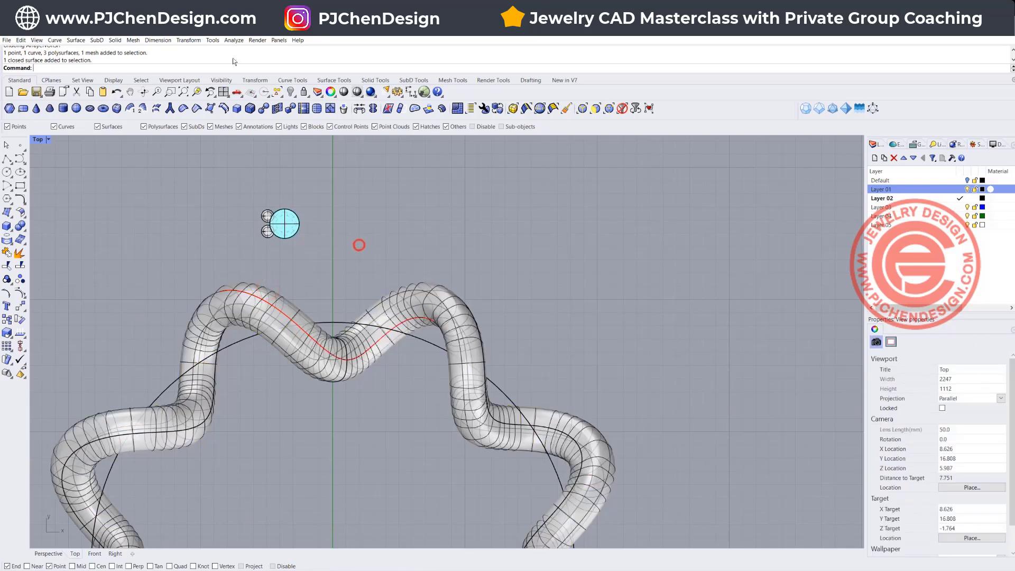
- Array the gem and prongs along the red curve on the tube, based at the reference point
click(190, 41)
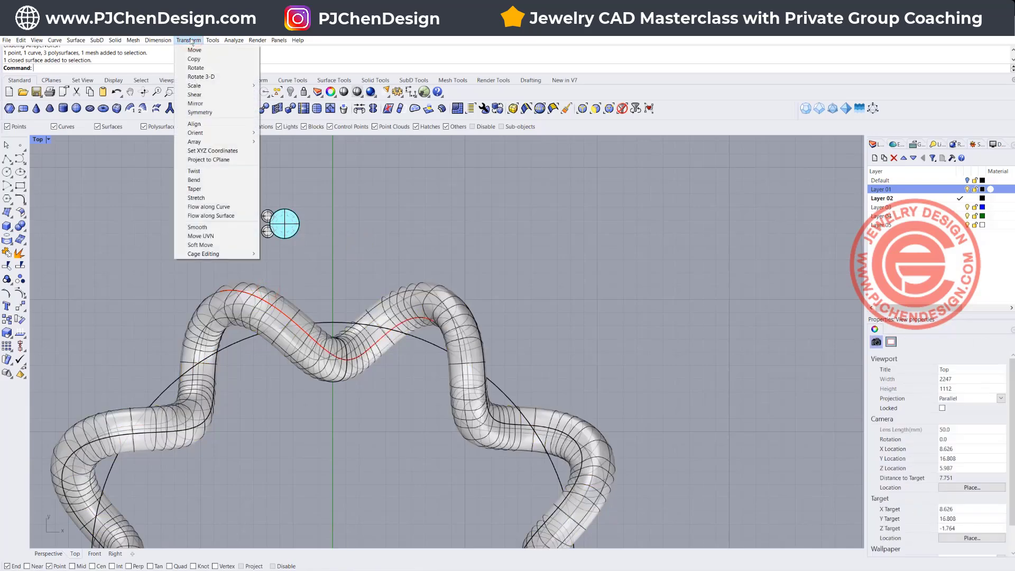
mouse_move(206, 144)
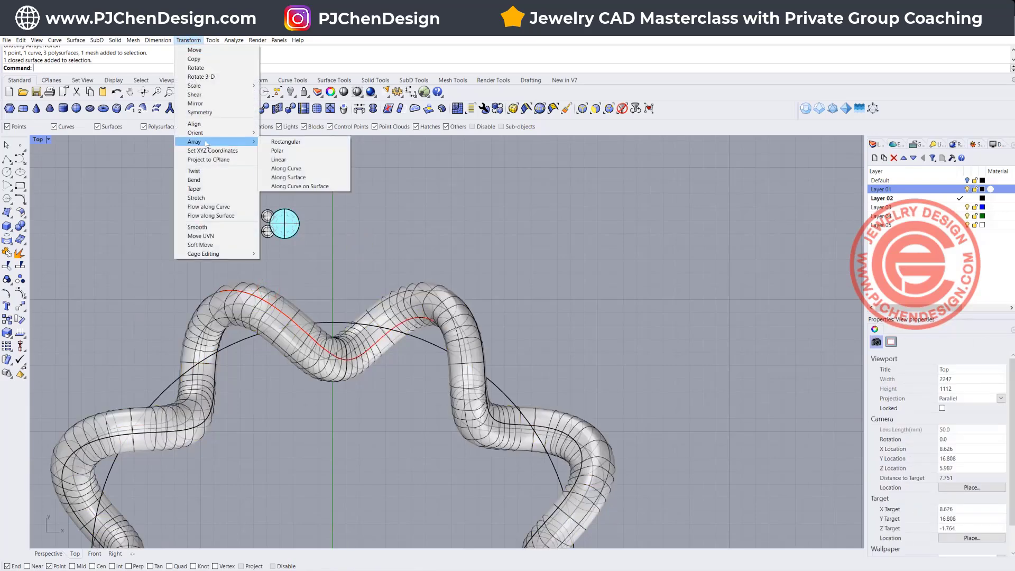
click(331, 189)
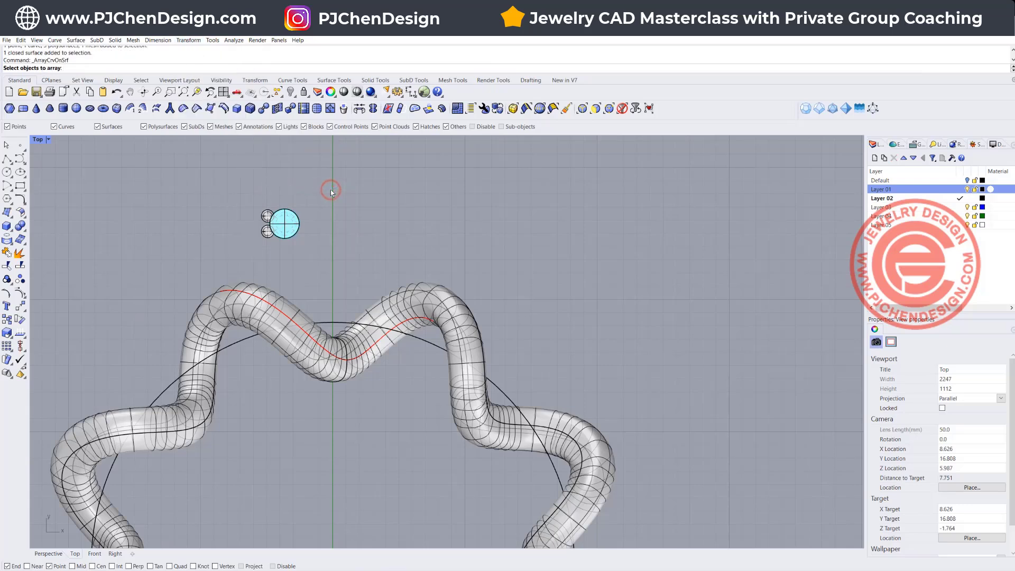
drag(223, 191, 374, 262)
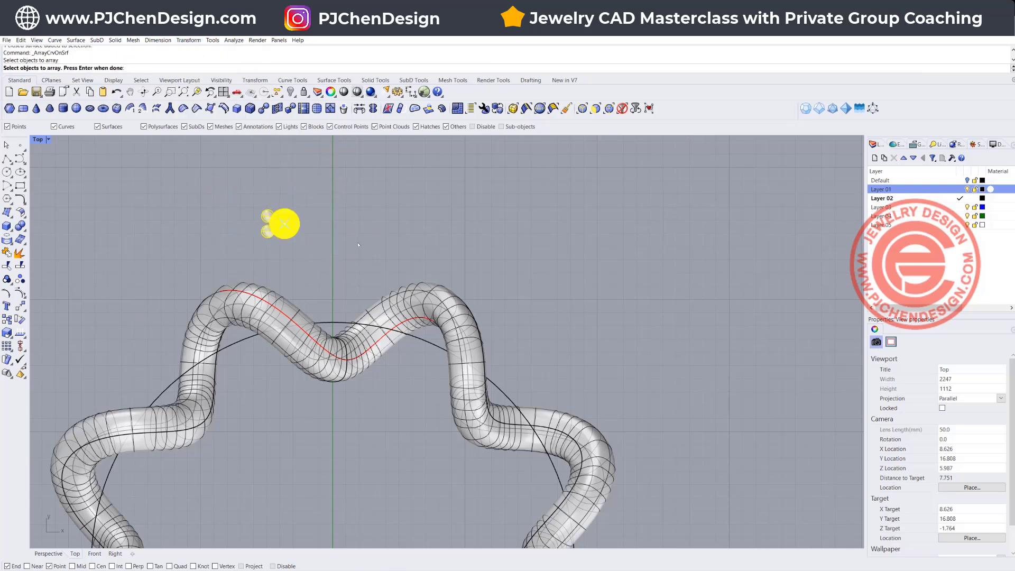
key(Return)
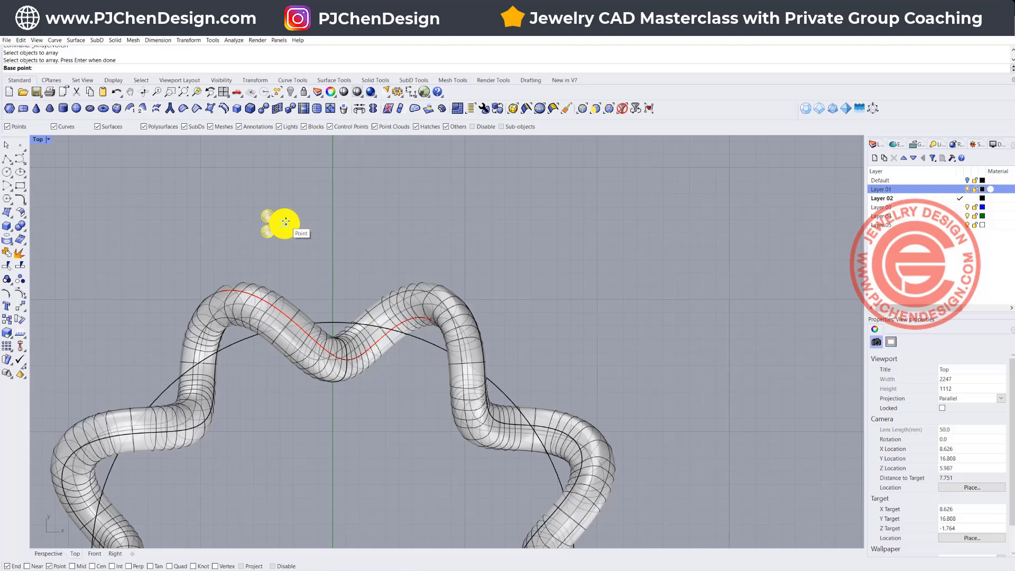
click(285, 221)
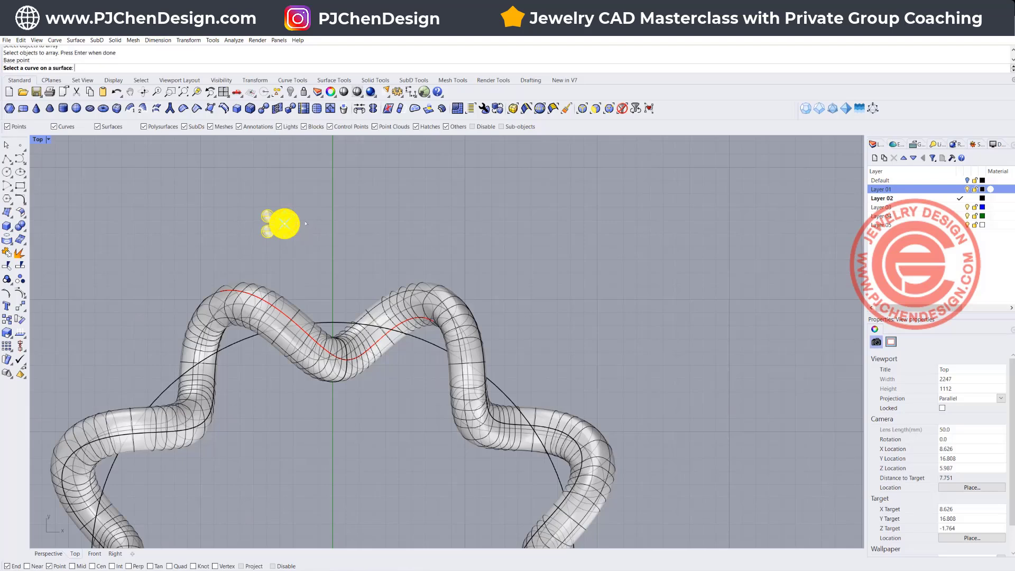
scroll(335, 330, up, 3)
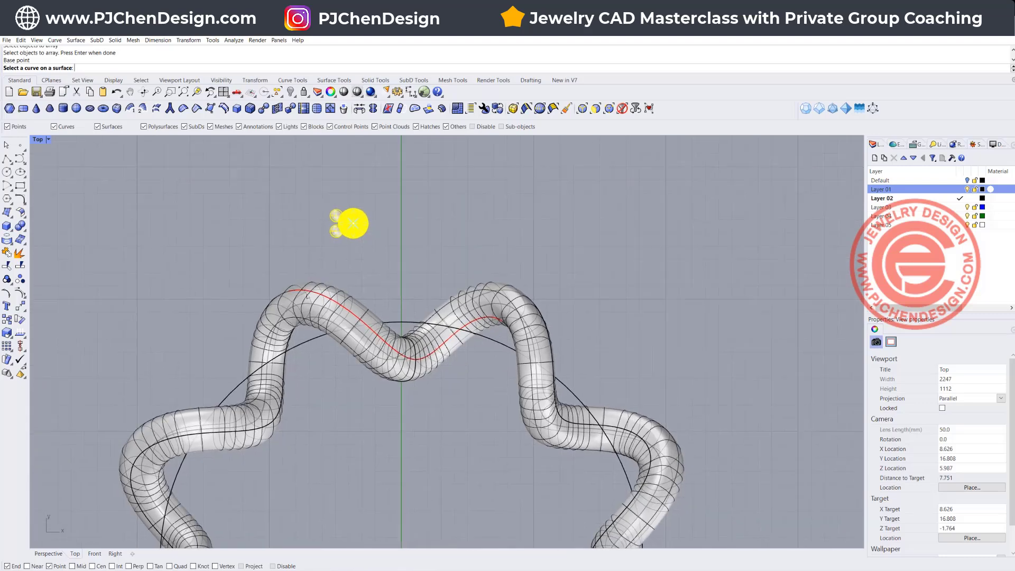
click(306, 289)
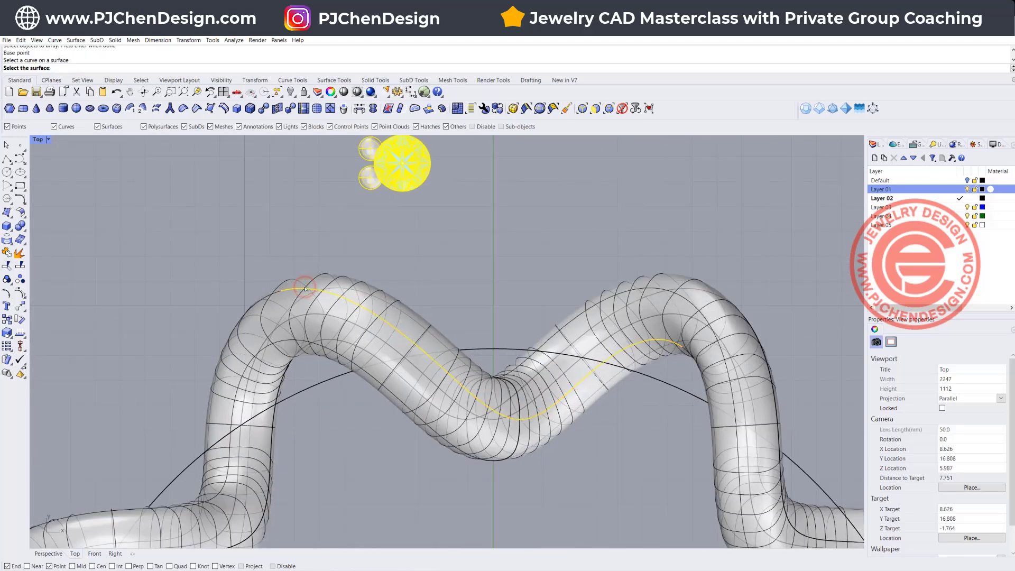
click(316, 282)
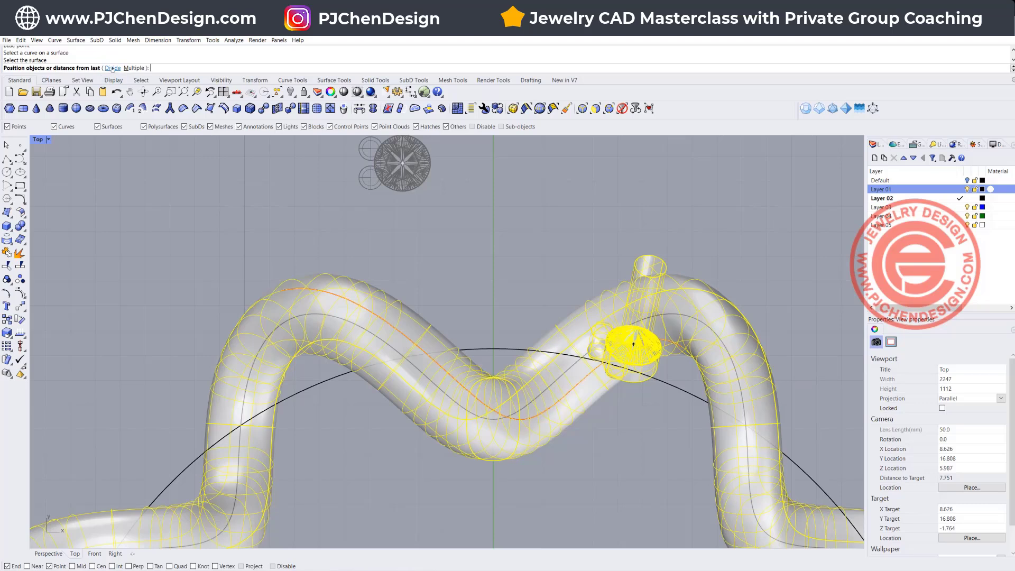
- Divide the red curve into 10 evenly spaced gem copies and finish the array
click(112, 69)
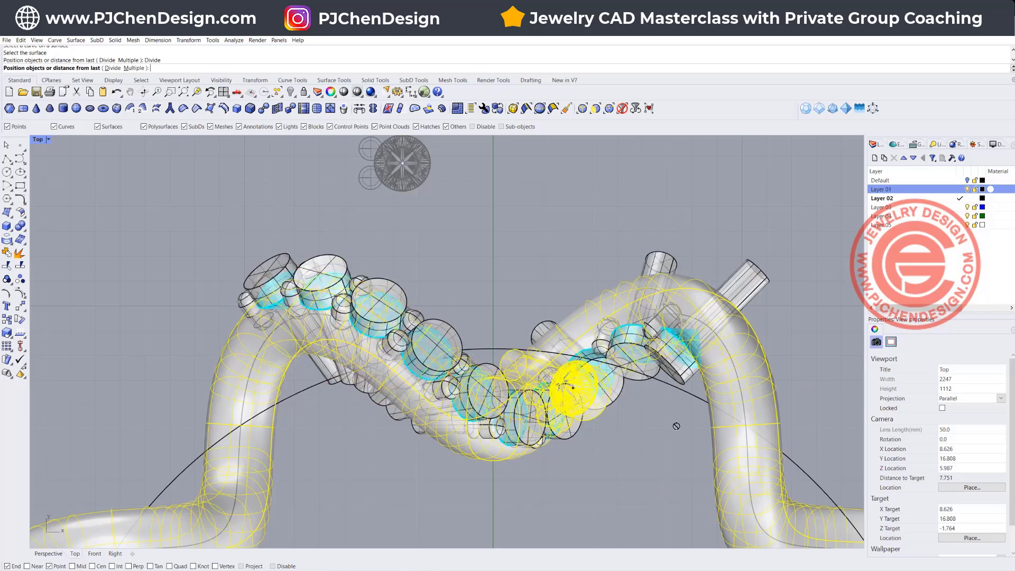
right_drag(615, 441, 574, 433)
scroll(398, 392, up, 2)
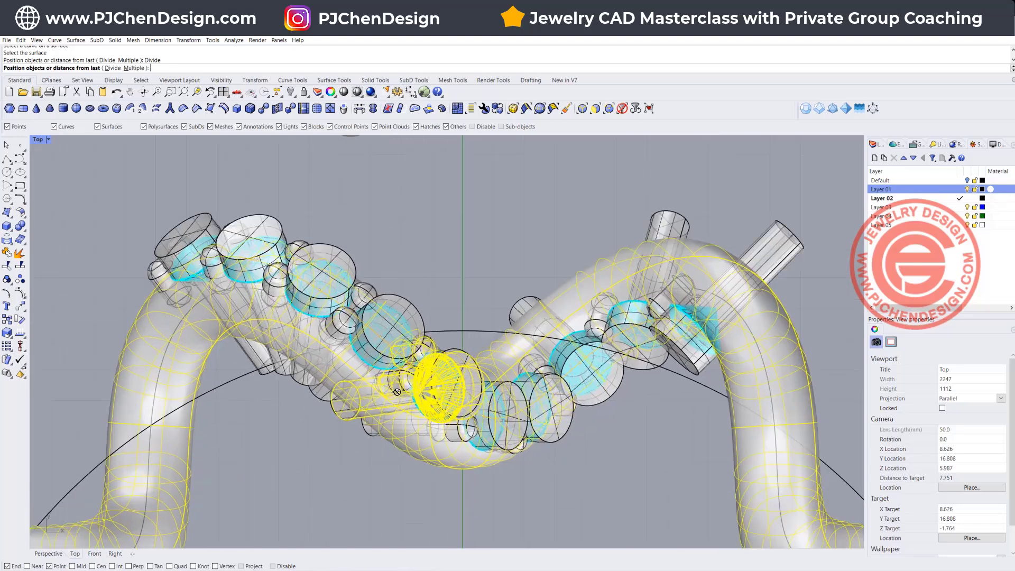
scroll(397, 392, up, 2)
scroll(454, 387, up, 2)
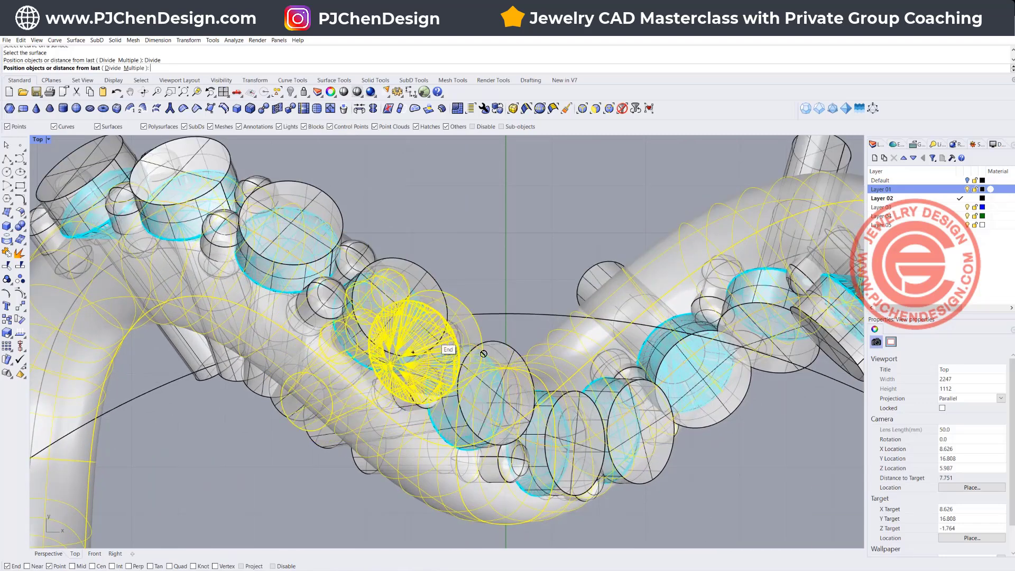
right_drag(609, 349, 519, 339)
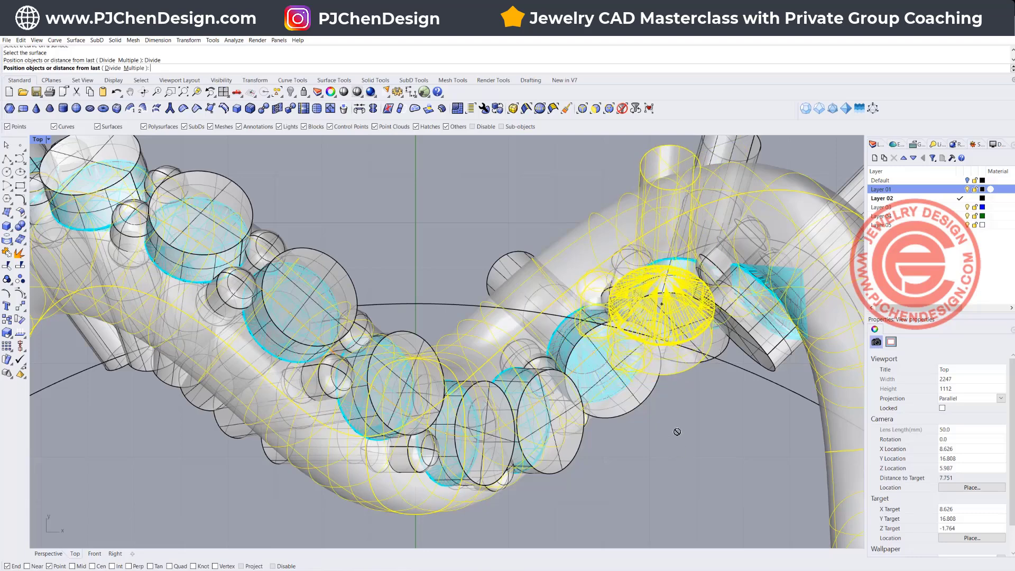
scroll(476, 317, down, 5)
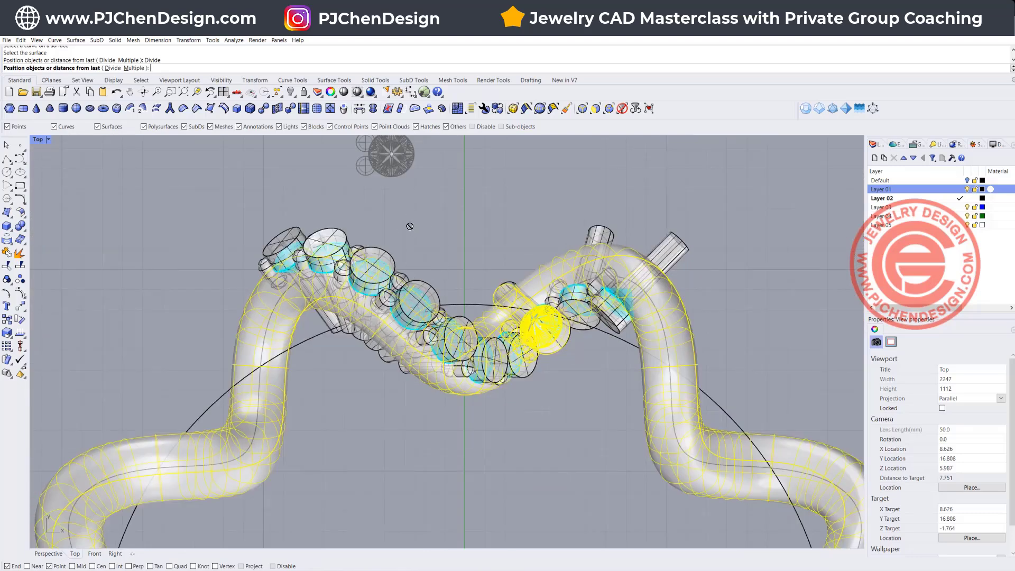
key(Return)
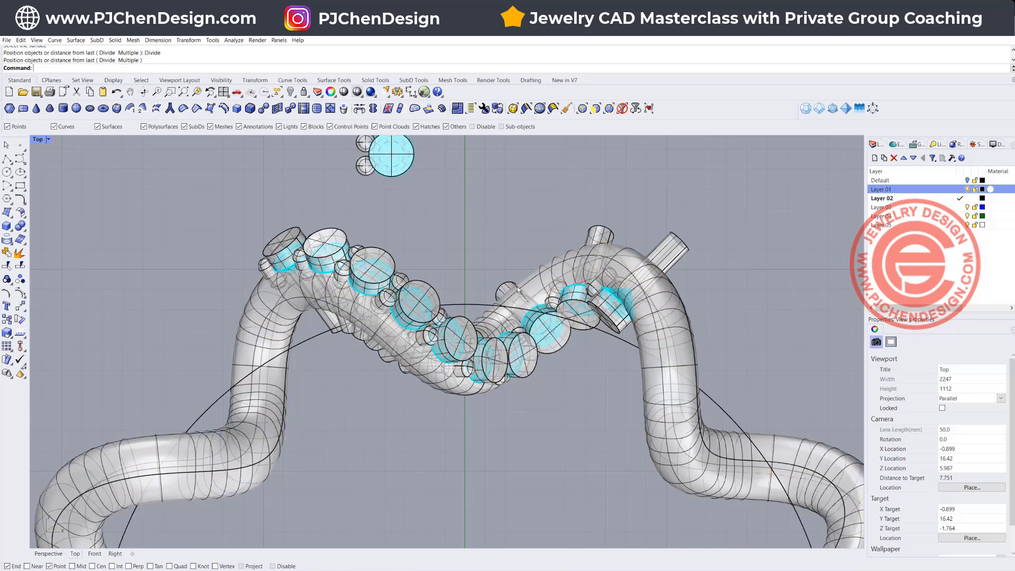
- Group the whole row of gems and curves into one object
scroll(518, 289, down, 3)
drag(188, 204, 601, 370)
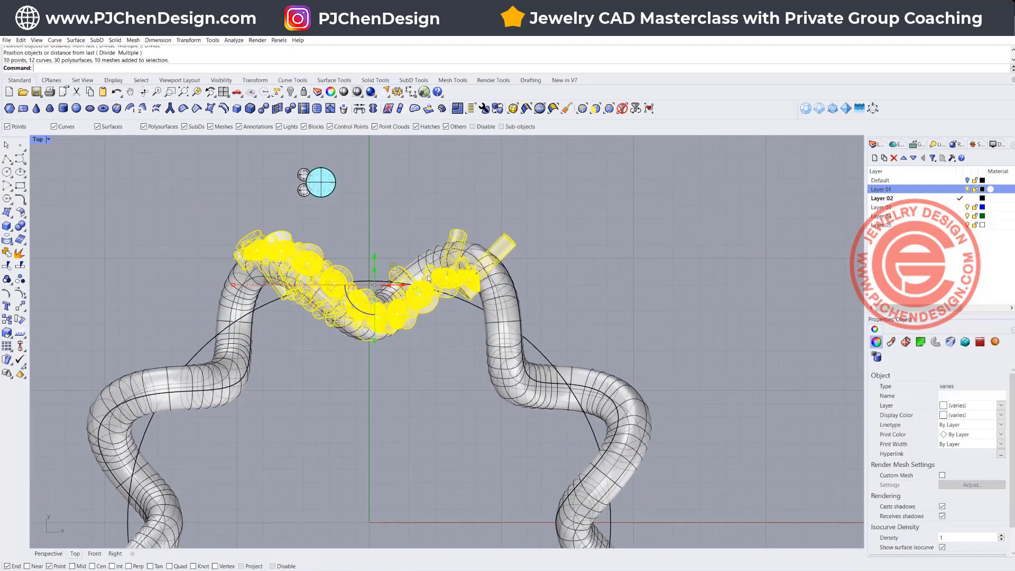
click(7, 280)
- Polar-array the grouped gem row around the origin as eight copies over a full circle
scroll(340, 342, down, 3)
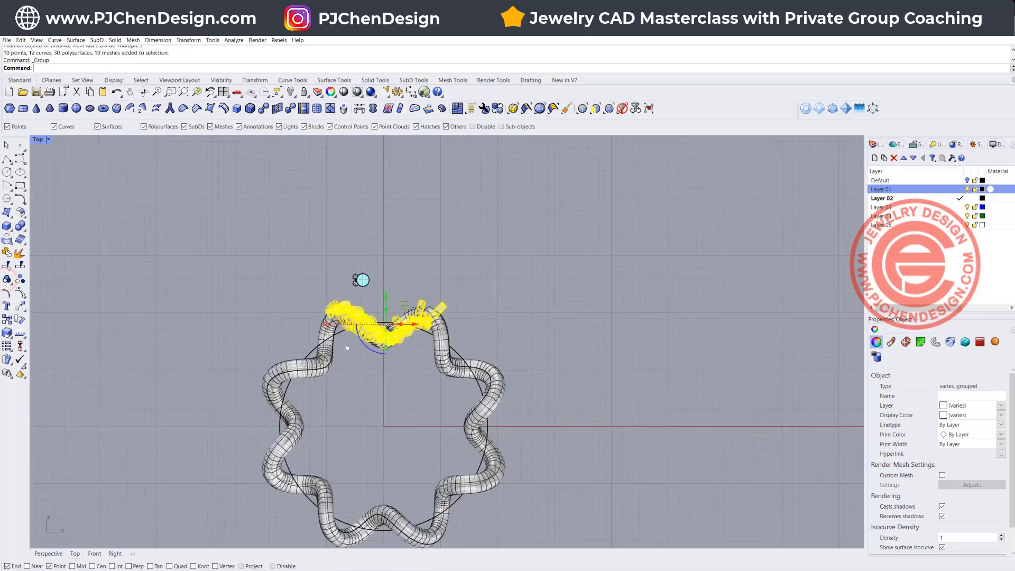
right_drag(340, 342, 294, 292)
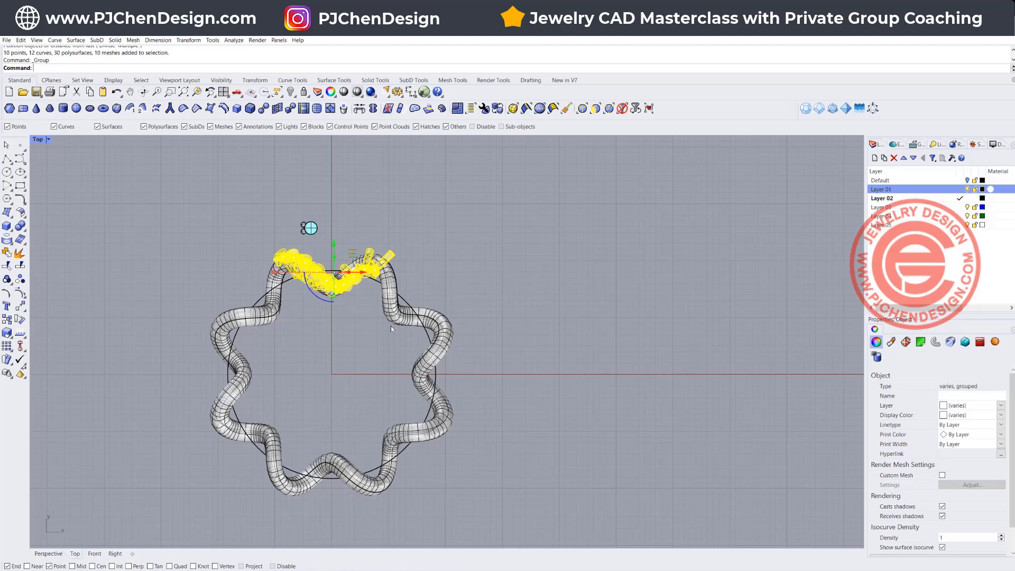
click(7, 352)
click(34, 349)
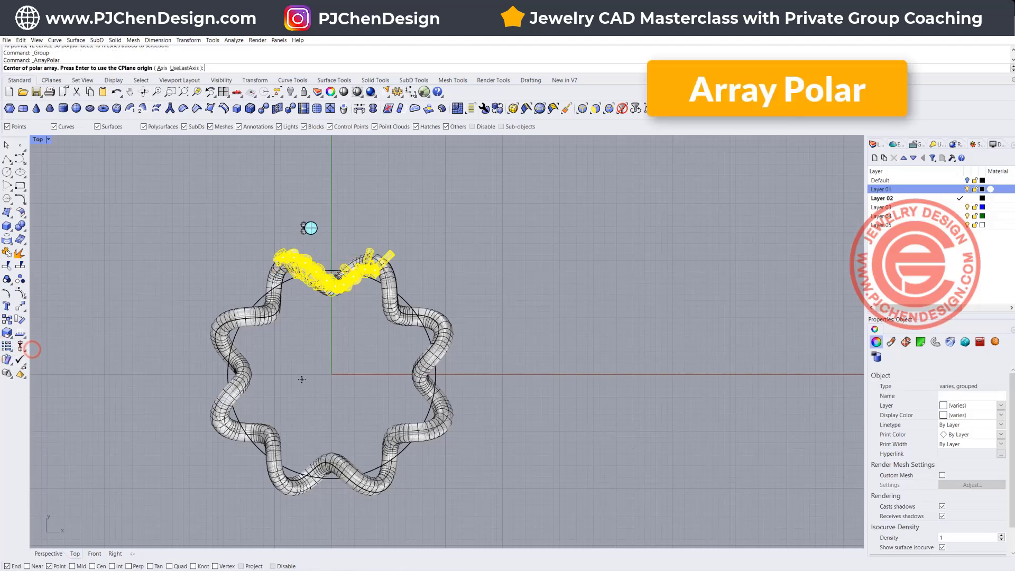
text(0)
key(Return)
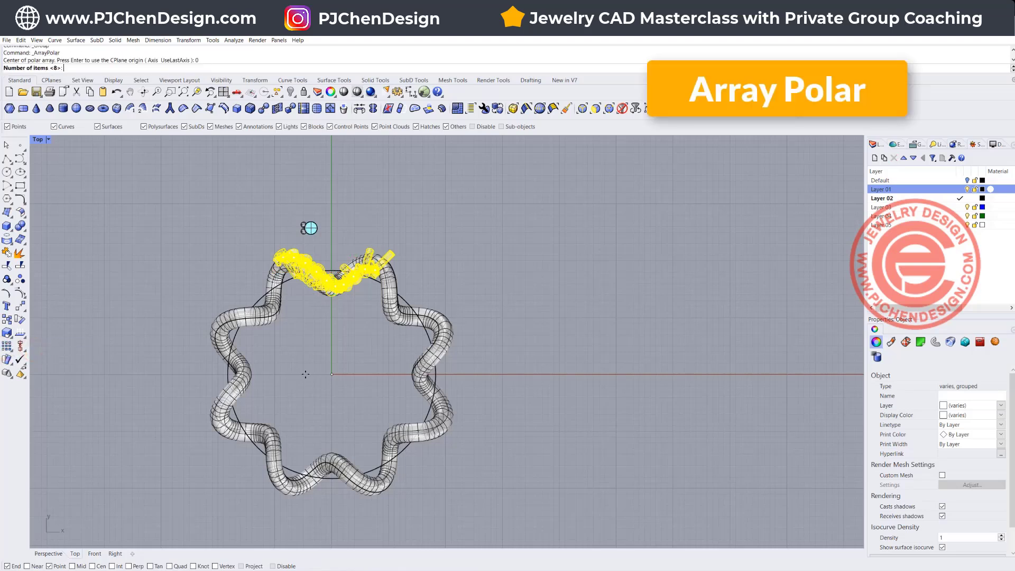
key(Return)
key(Return)
key(Return)
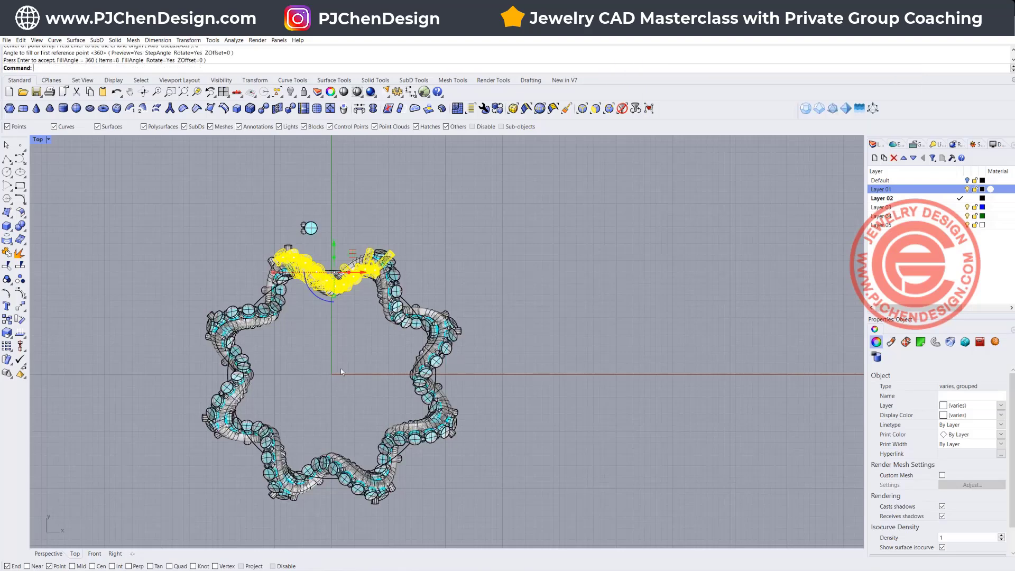
click(579, 320)
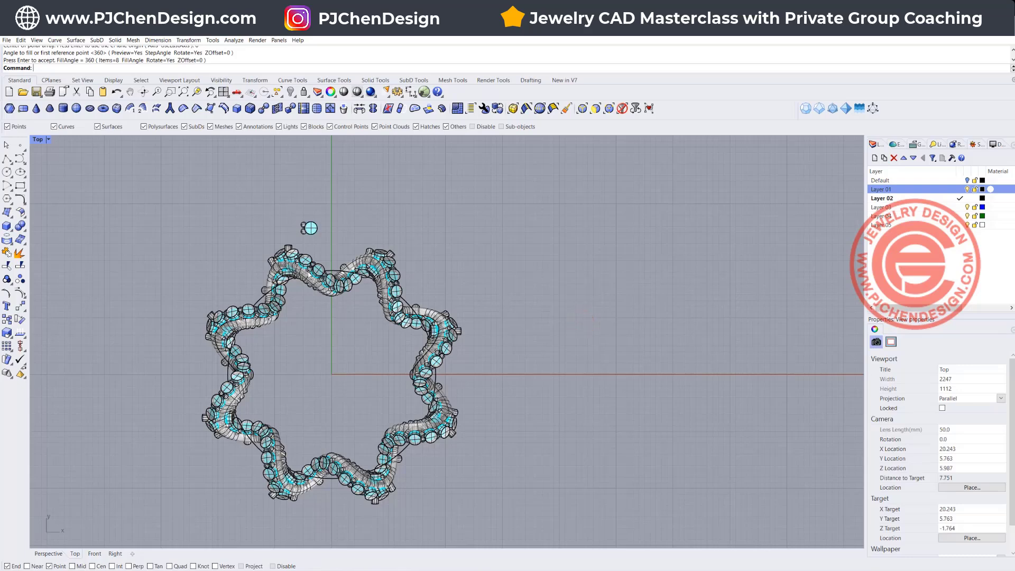
- Ungroup the arrayed settings, then pick a single prong to confirm it is separate
scroll(310, 274, up, 6)
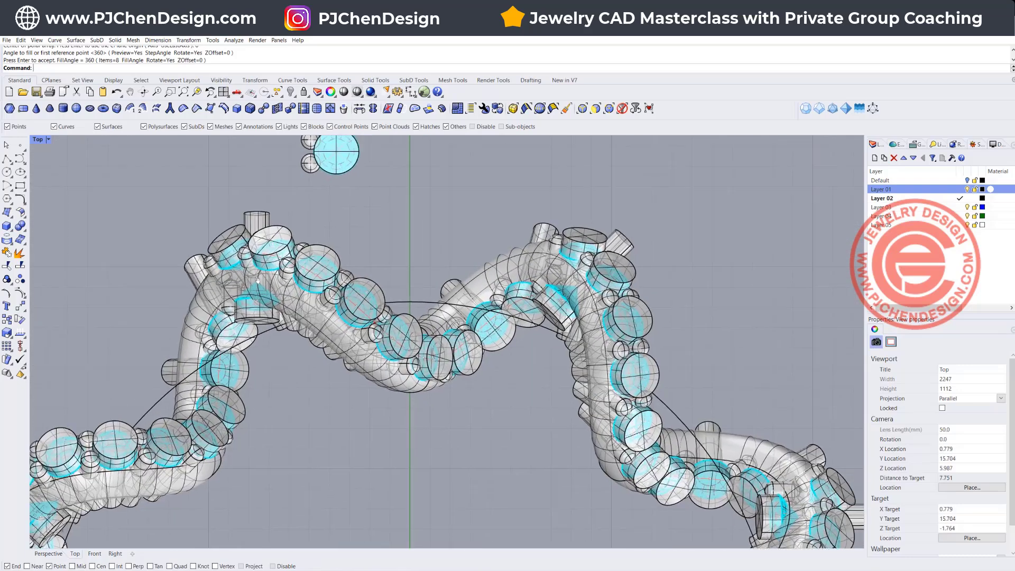
click(216, 238)
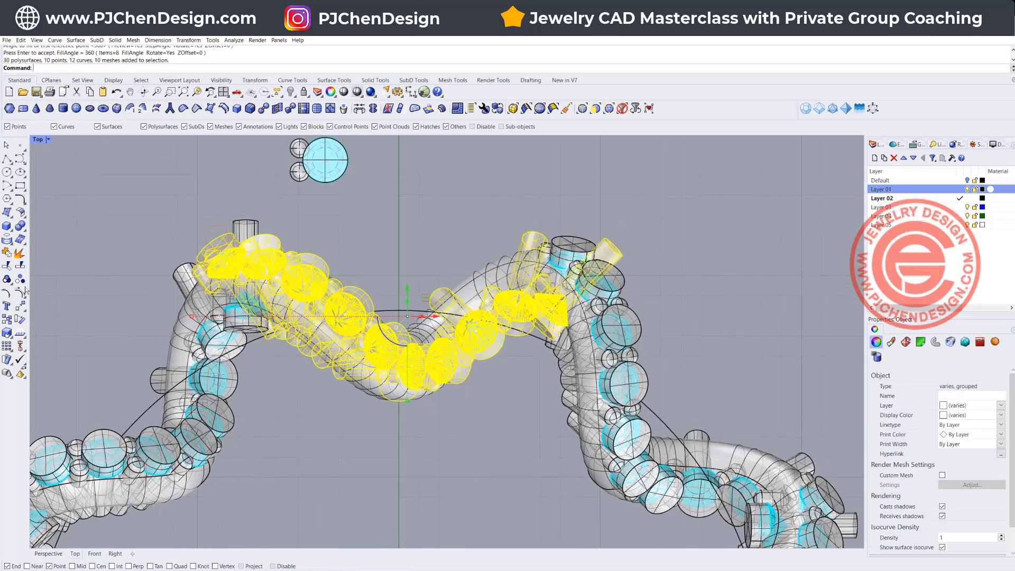
click(22, 292)
click(149, 218)
click(217, 239)
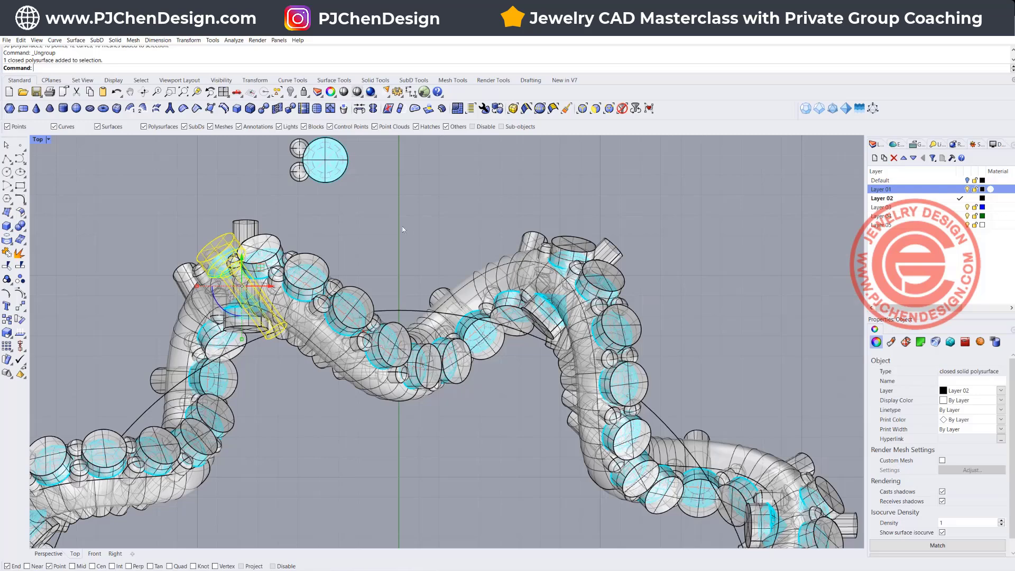
- Undo the ungroup and the polar array, then ungroup the original gem setting row
key(ctrl+z)
key(Escape)
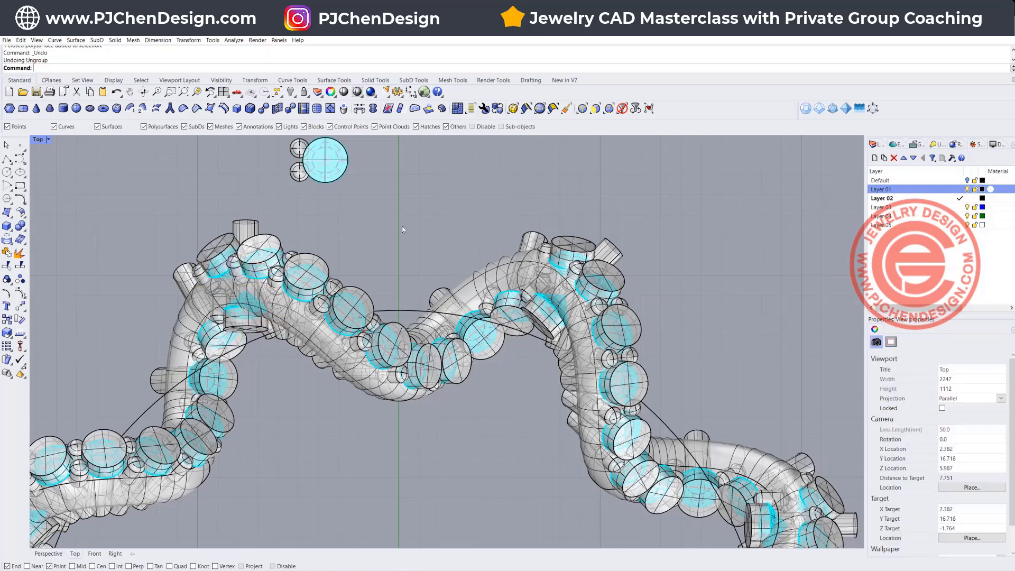
key(ctrl+z)
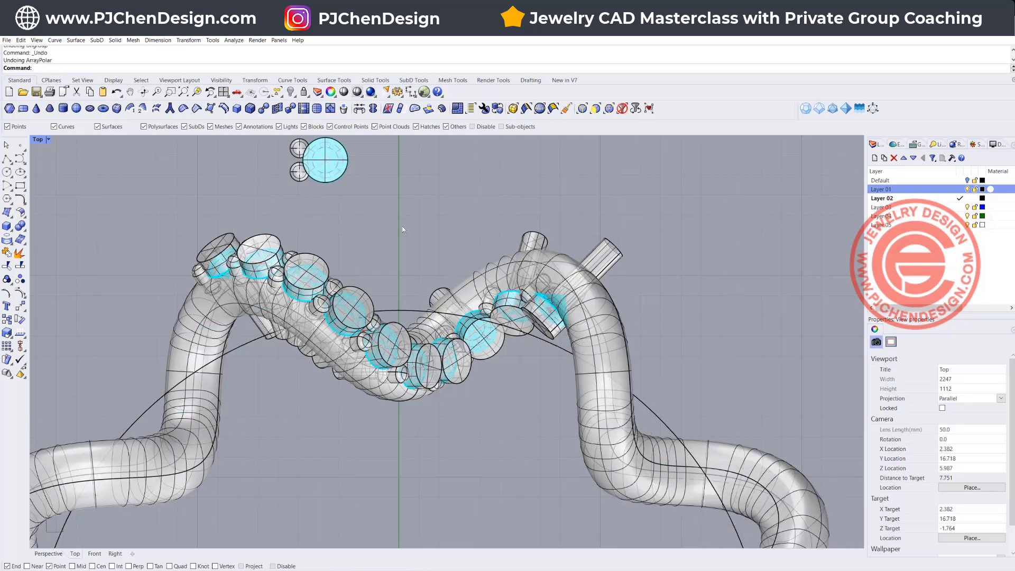
click(560, 266)
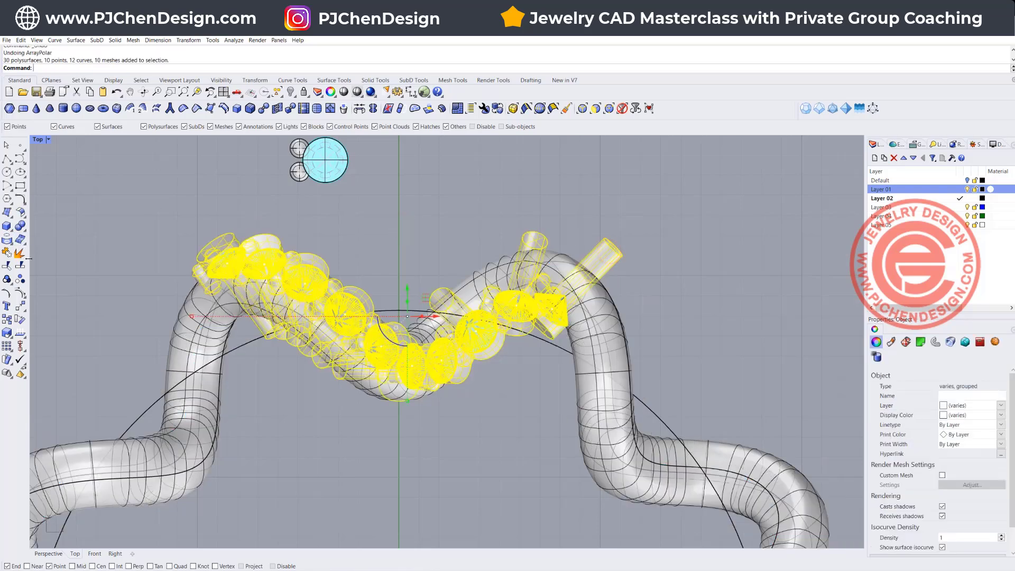
click(21, 281)
click(95, 221)
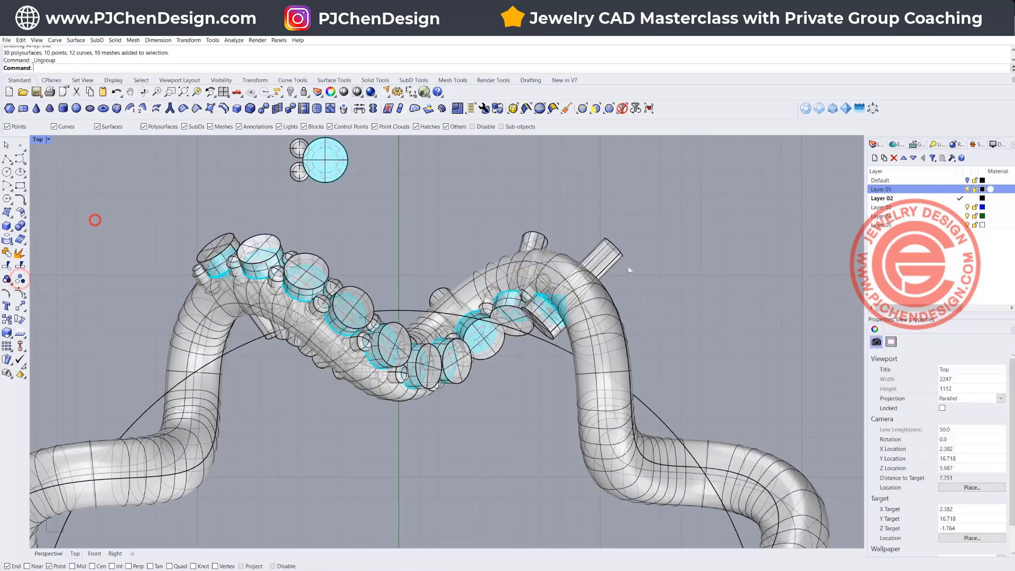
- Delete the extra prong, leftover curve and end gem stone at the row's right end
click(619, 258)
key(Delete)
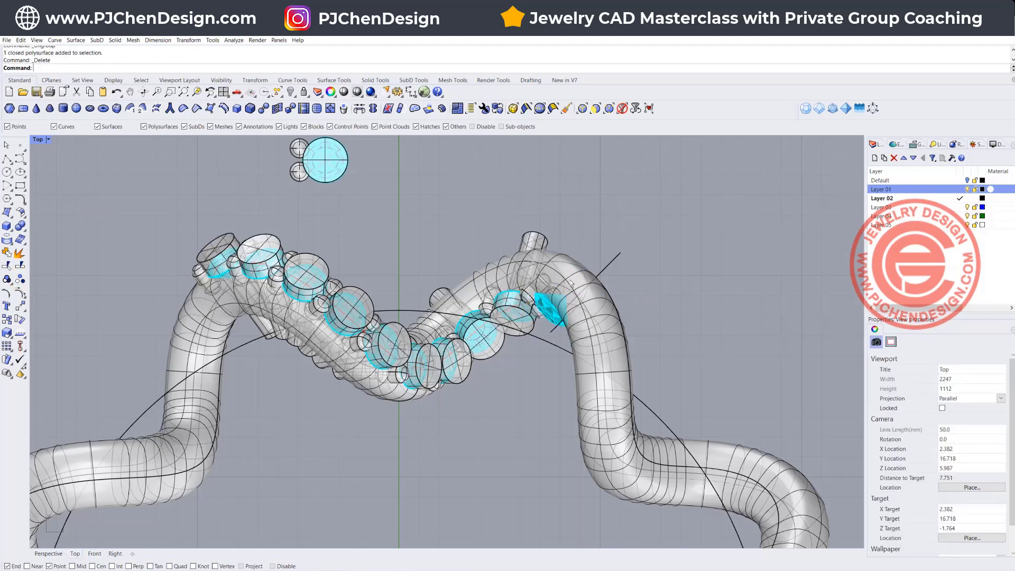
scroll(561, 325, up, 3)
click(546, 331)
key(Delete)
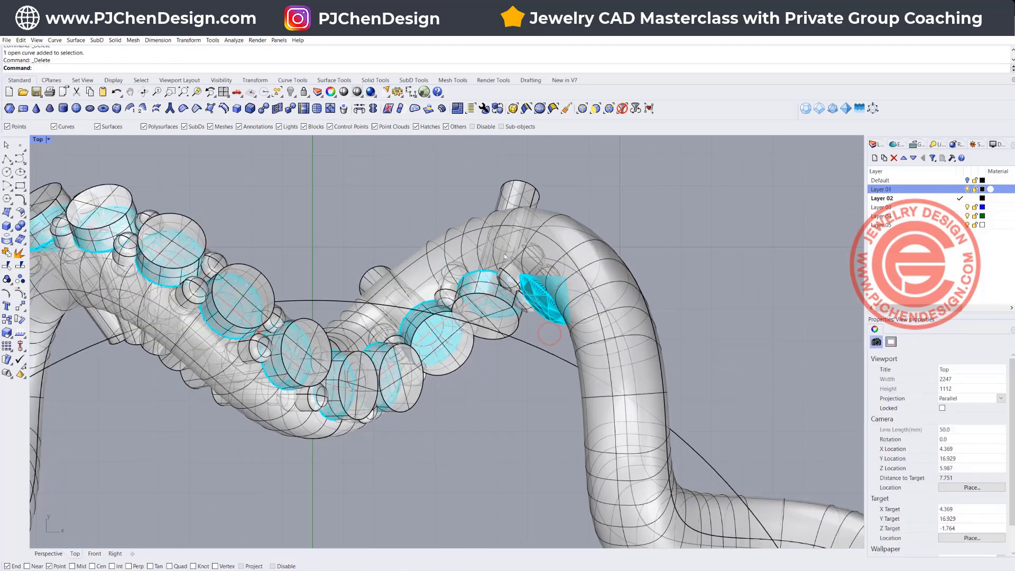
click(538, 313)
key(Delete)
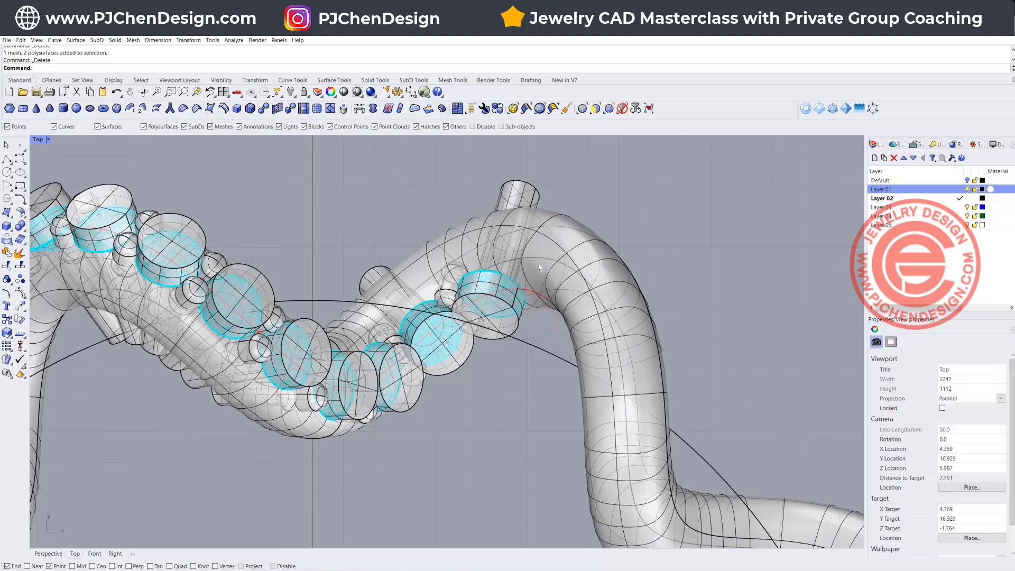
key(ctrl+z)
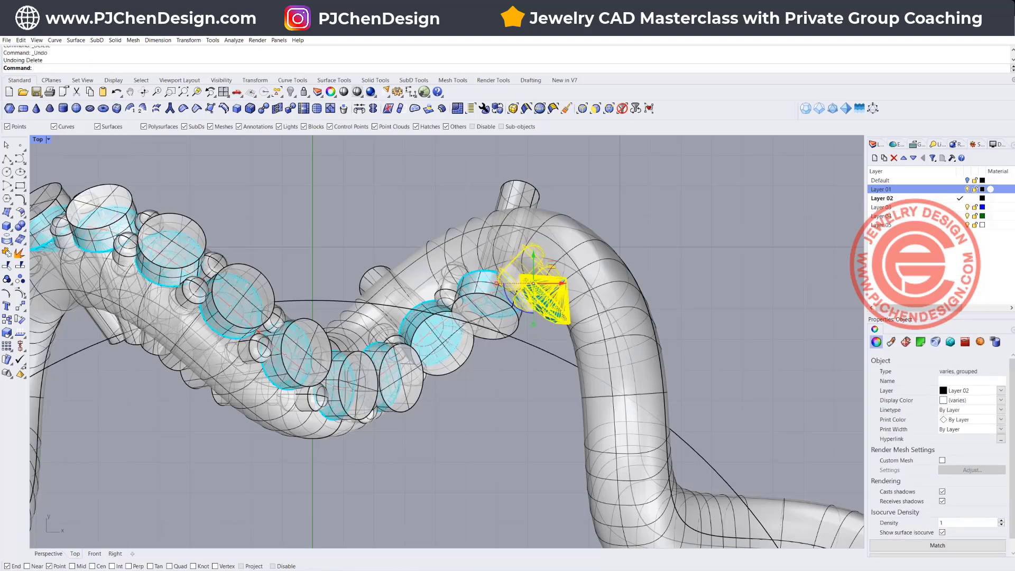
click(20, 279)
click(423, 193)
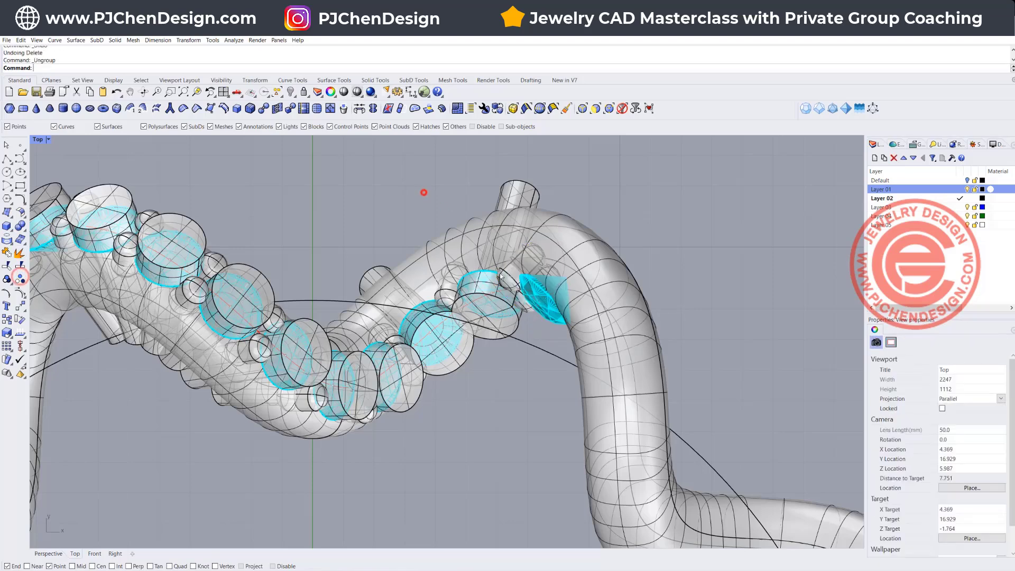
click(546, 321)
key(Delete)
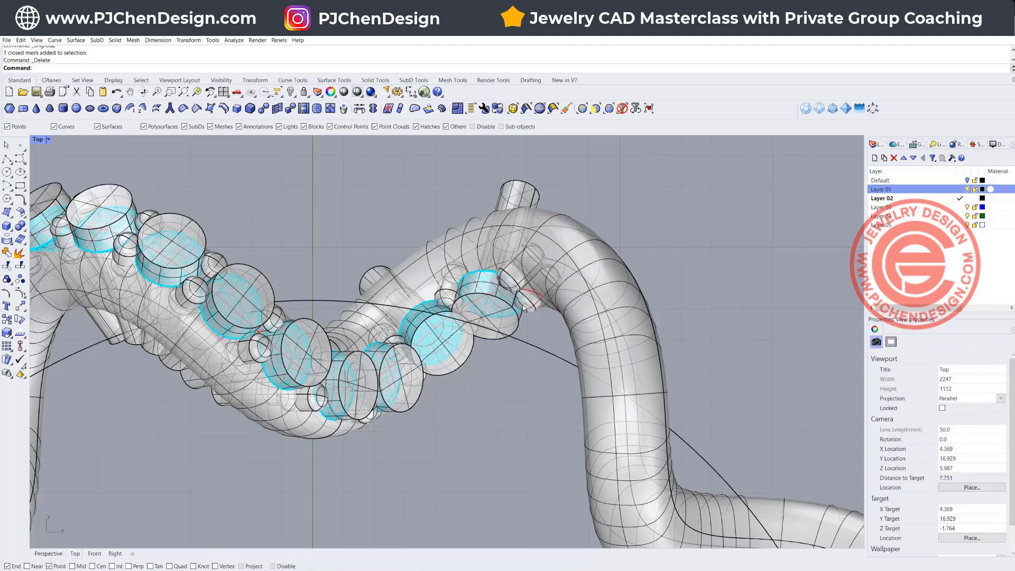
- Delete the extra prong, end gem group and short leftover curve at the left end
scroll(503, 288, down, 4)
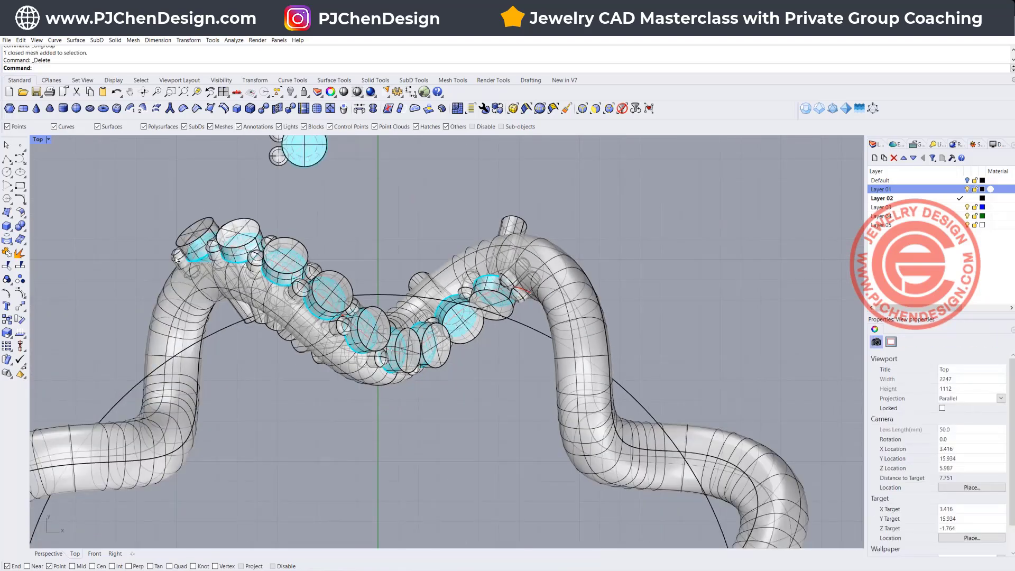
scroll(179, 256, up, 5)
click(273, 210)
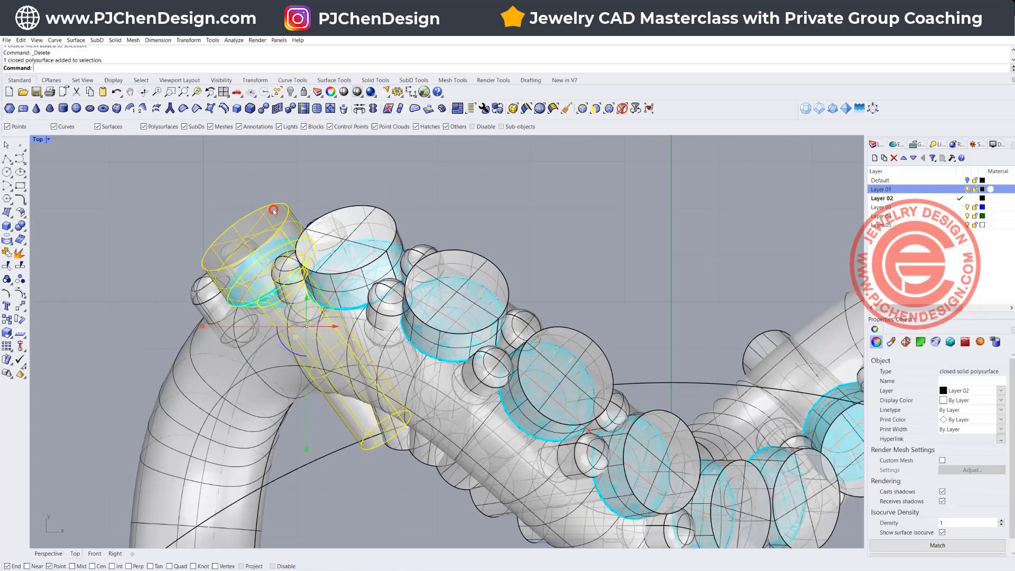
key(Delete)
click(243, 239)
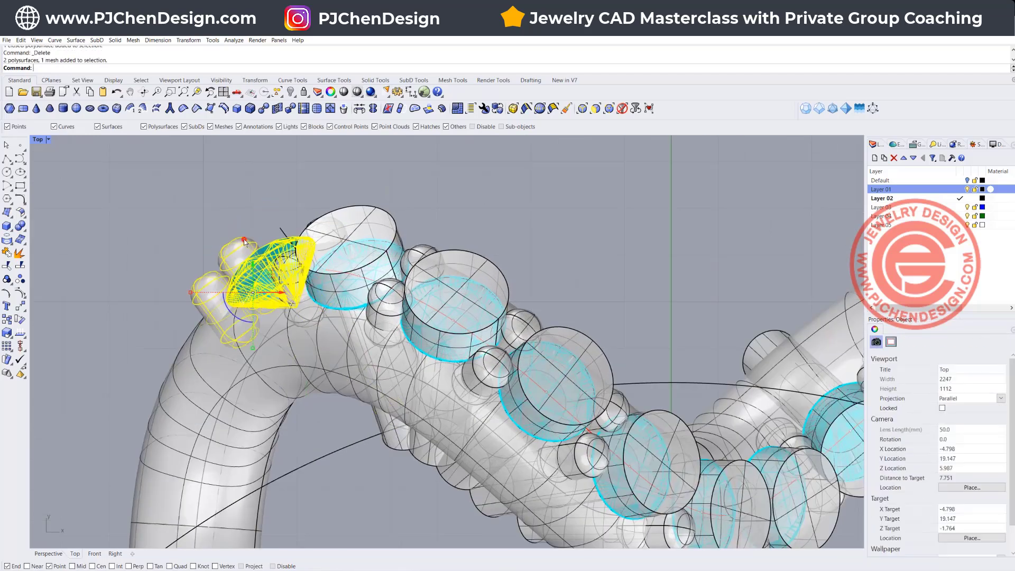
key(Delete)
click(279, 229)
key(Delete)
- Select all curves except the ring and small circle curves, delete them, and select the trimmed row
scroll(285, 245, down, 2)
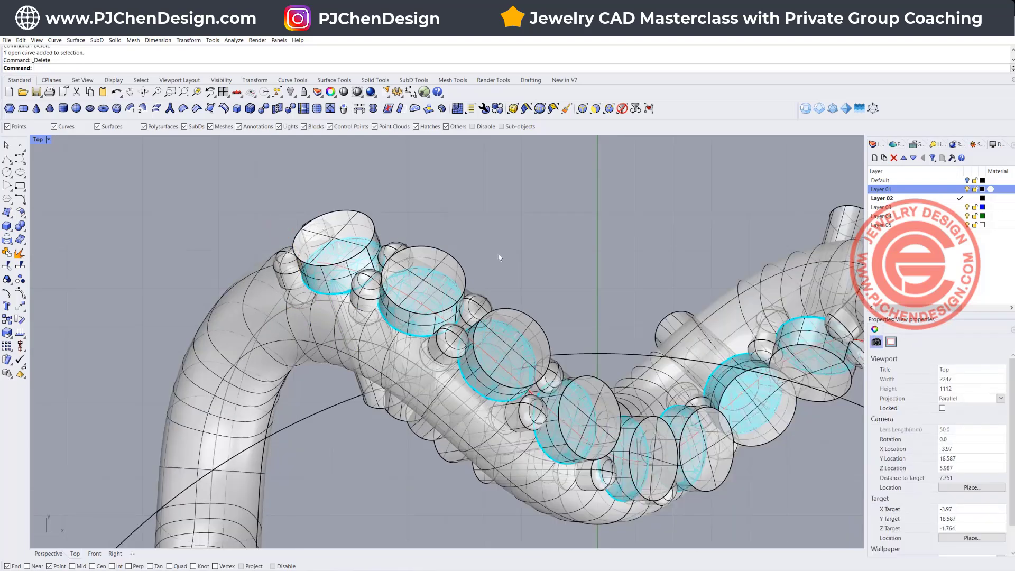
scroll(544, 305, down, 2)
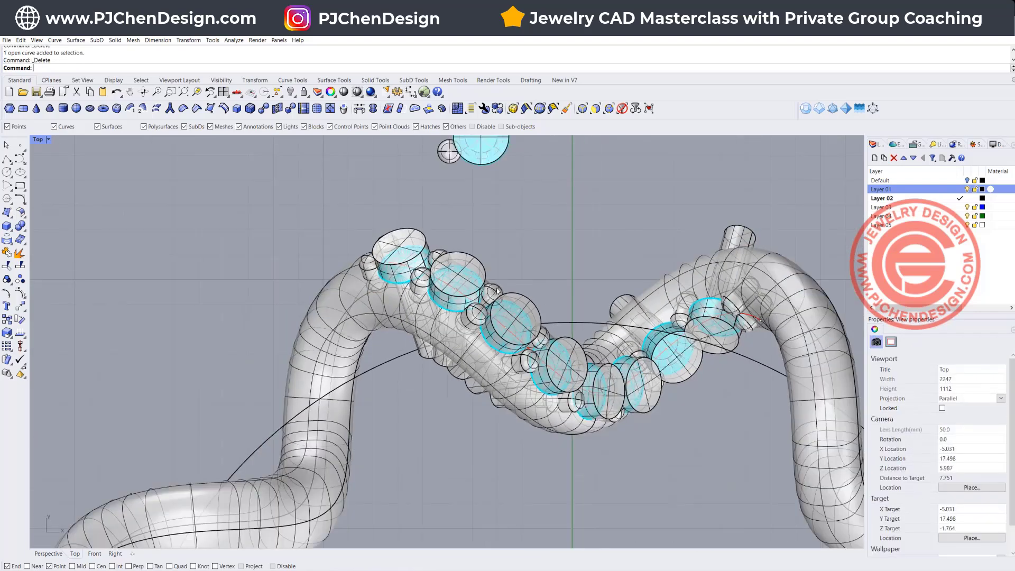
scroll(502, 295, down, 2)
scroll(298, 219, down, 2)
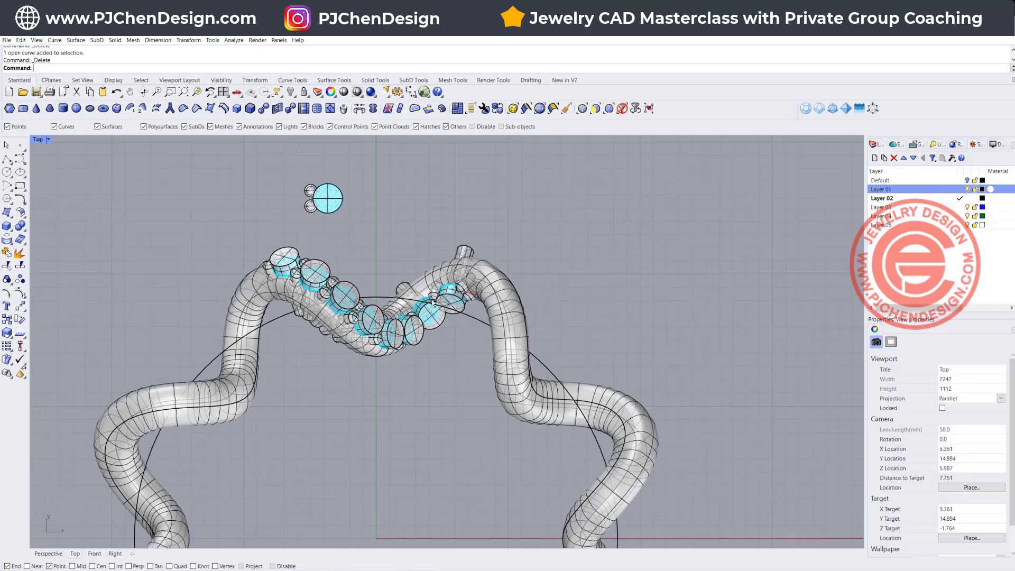
mouse_move(226, 200)
mouse_down()
mouse_move(505, 275)
mouse_move(521, 367)
mouse_up()
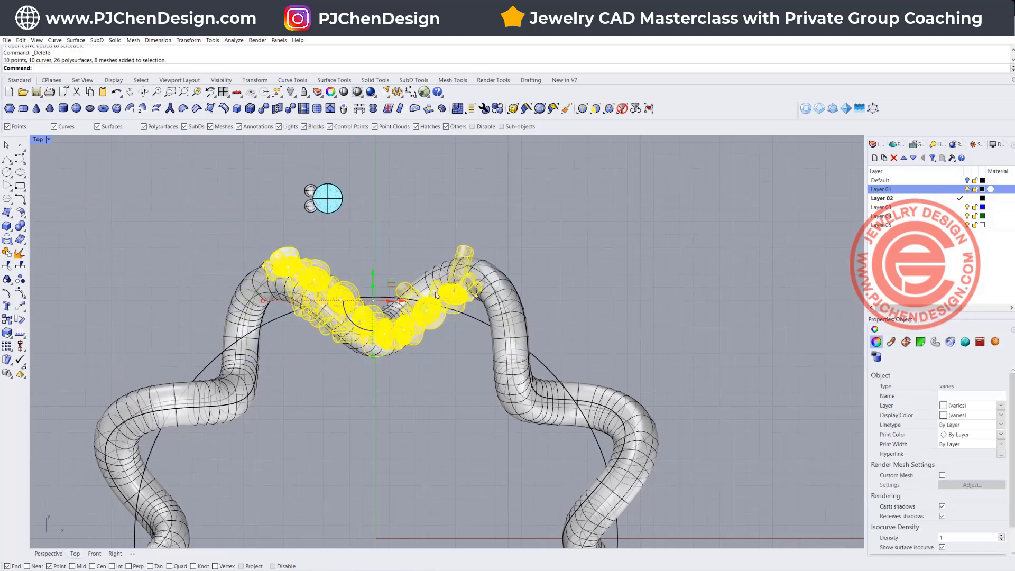
click(218, 231)
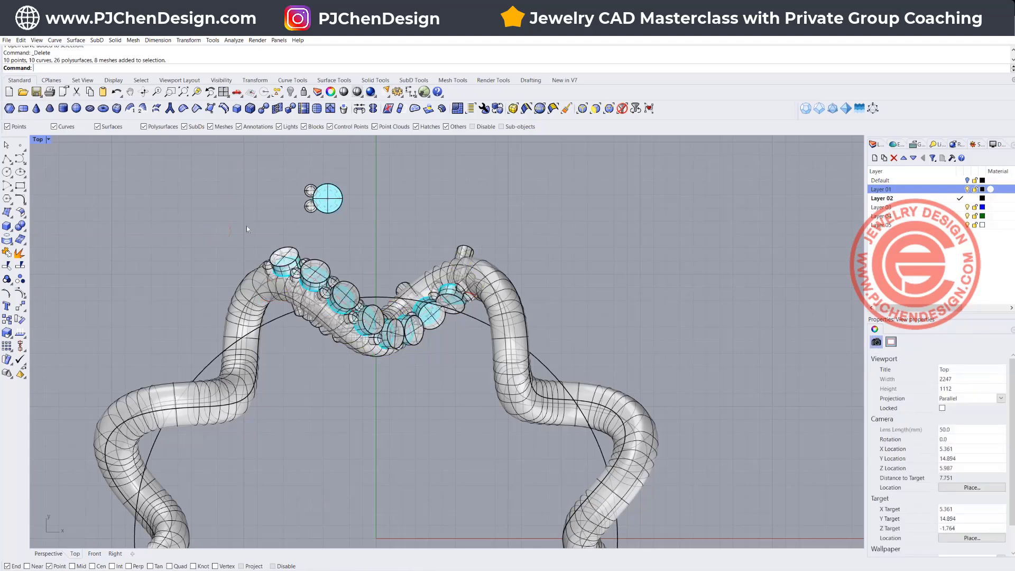
click(279, 95)
click(294, 175)
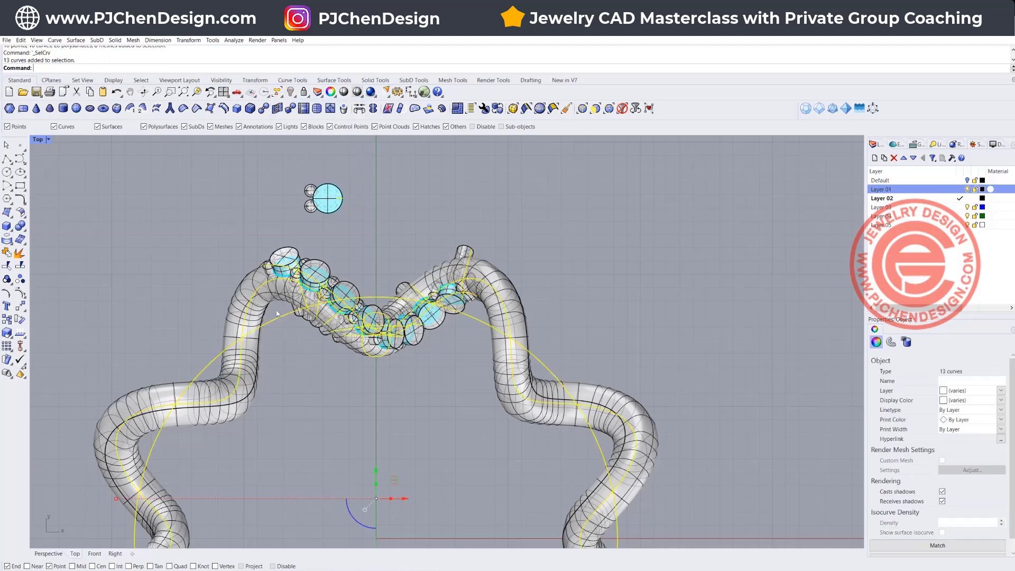
ctrl+click(232, 394)
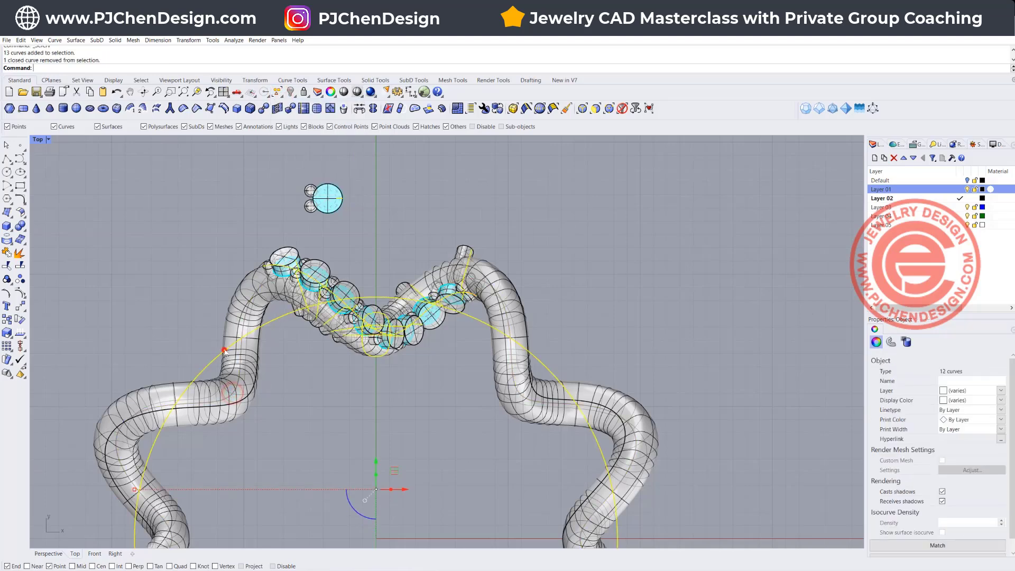
ctrl+click(226, 358)
ctrl+click(381, 358)
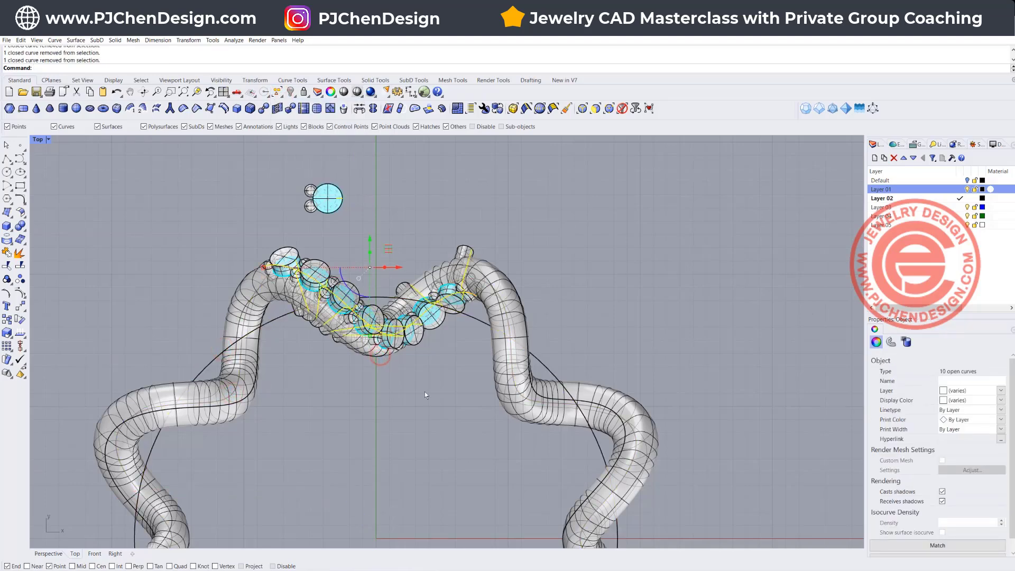
scroll(474, 299, up, 3)
ctrl+click(470, 297)
key(Delete)
scroll(194, 244, down, 5)
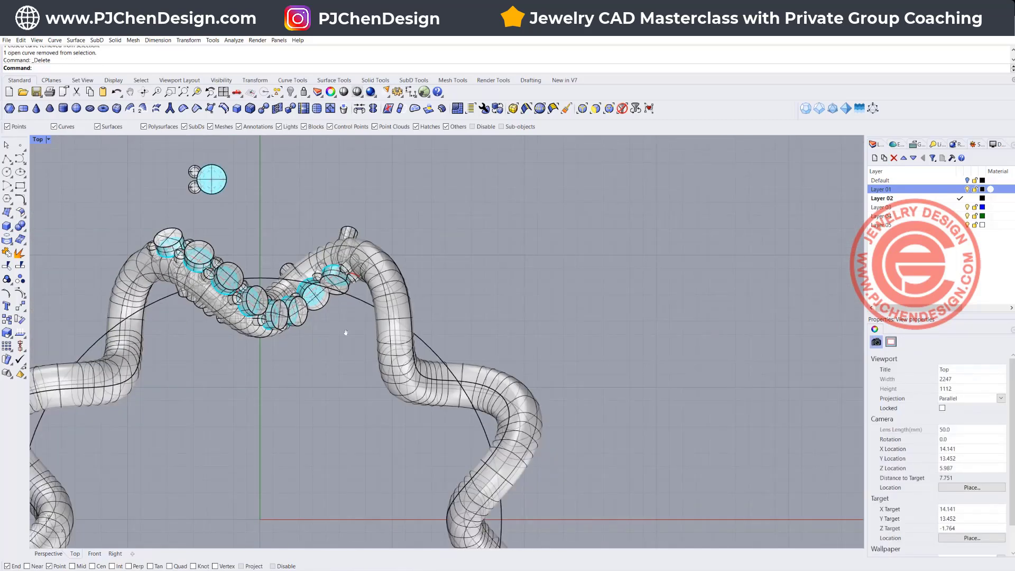
drag(181, 229, 452, 377)
- Polar-array the trimmed gem row around the origin as 8 items over 360°
scroll(223, 296, down, 4)
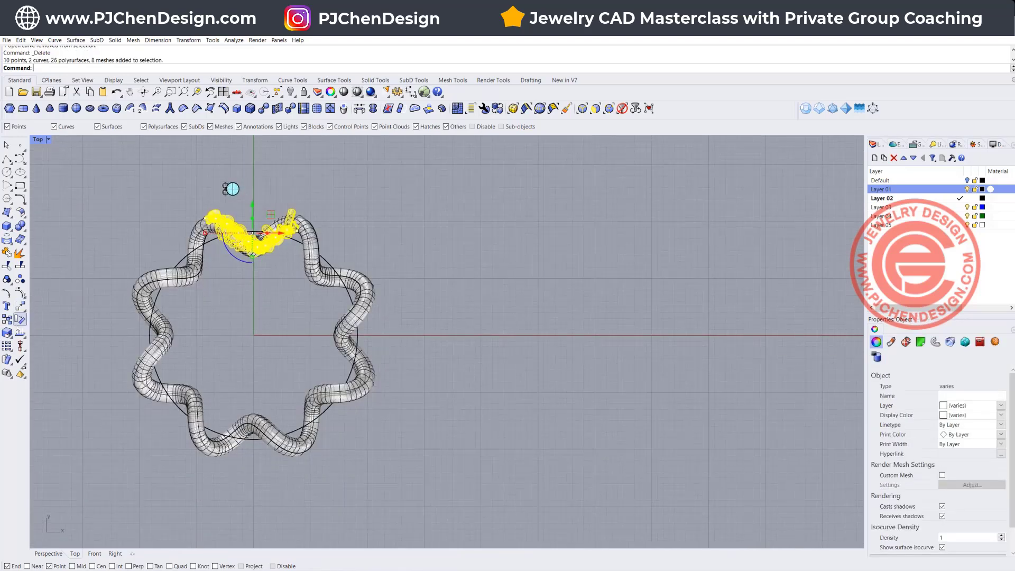
click(8, 349)
click(34, 350)
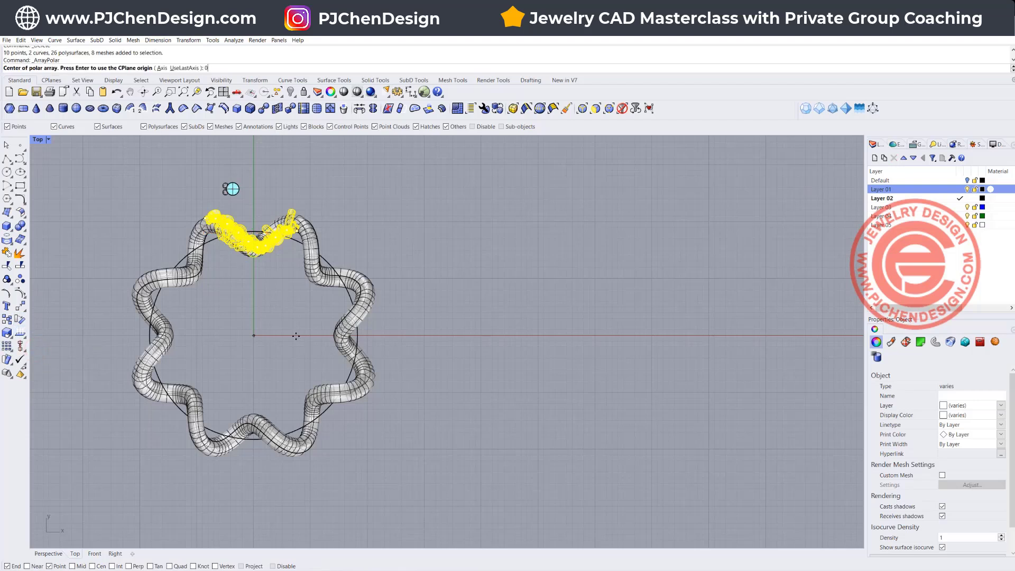
key(Return)
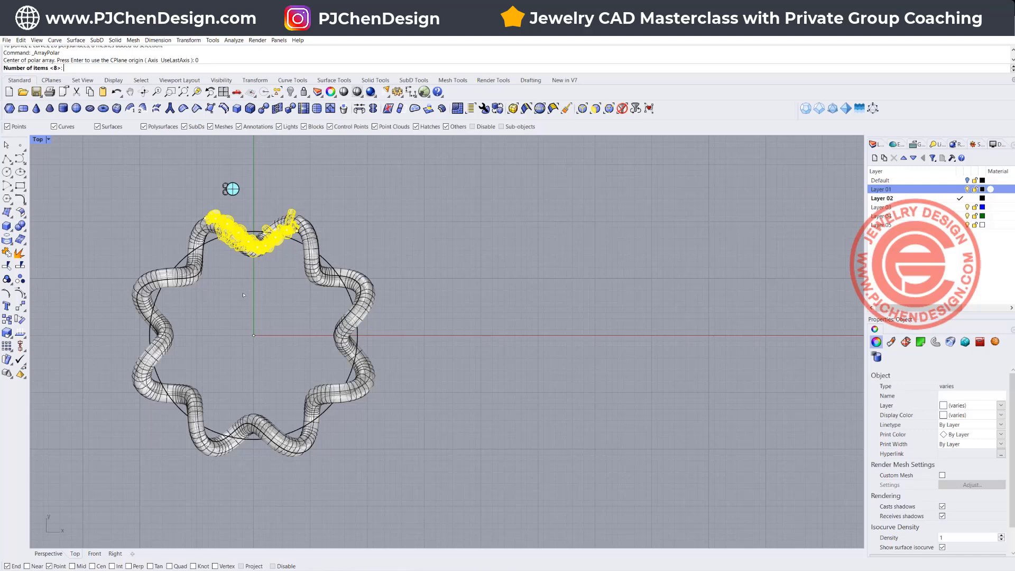
key(Return)
key(Return)
key(Return)
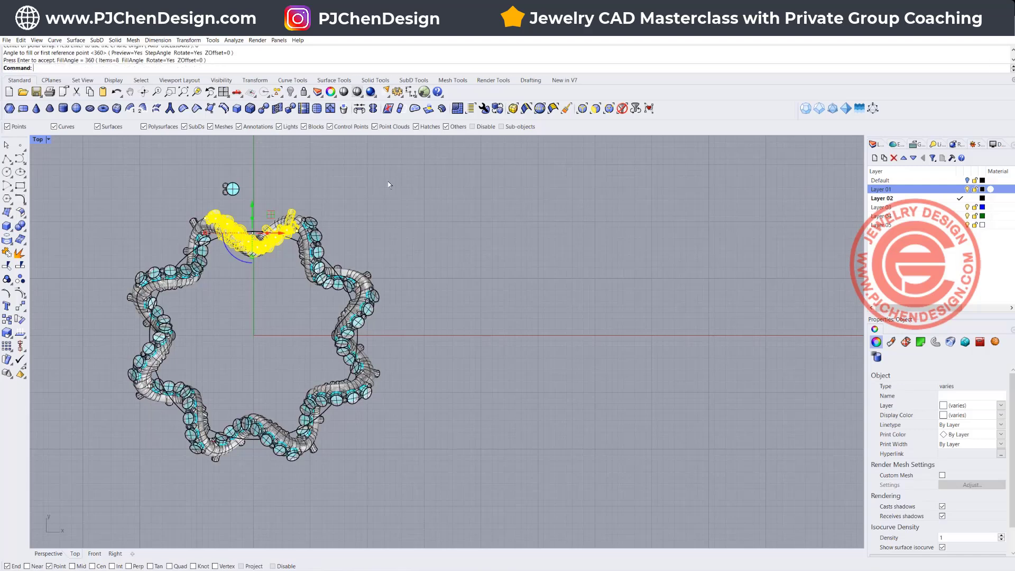
click(390, 183)
- Pan across the arrayed ring and select the tube frame from the overlapping objects
scroll(391, 179, up, 5)
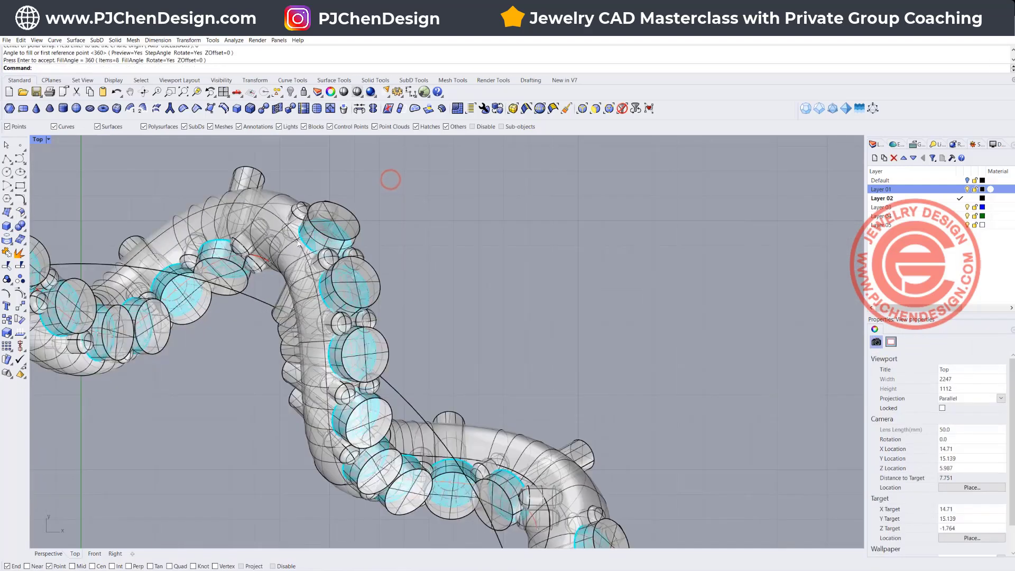
scroll(236, 259, down, 6)
right_drag(215, 271, 365, 273)
scroll(365, 273, down, 4)
click(320, 266)
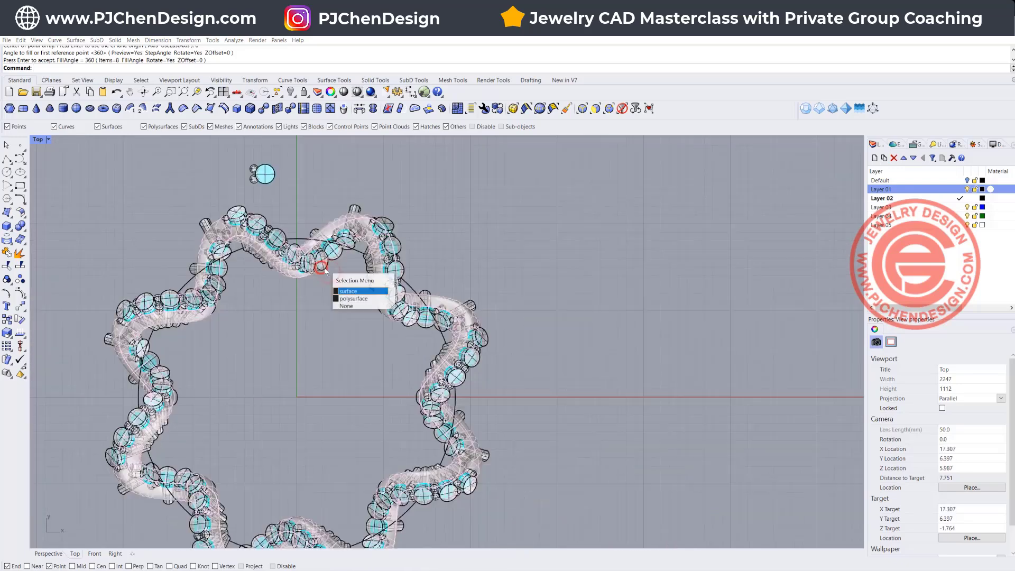
click(325, 269)
- Boolean-subtract the four seat cutters along the top lobe from the tube
click(371, 305)
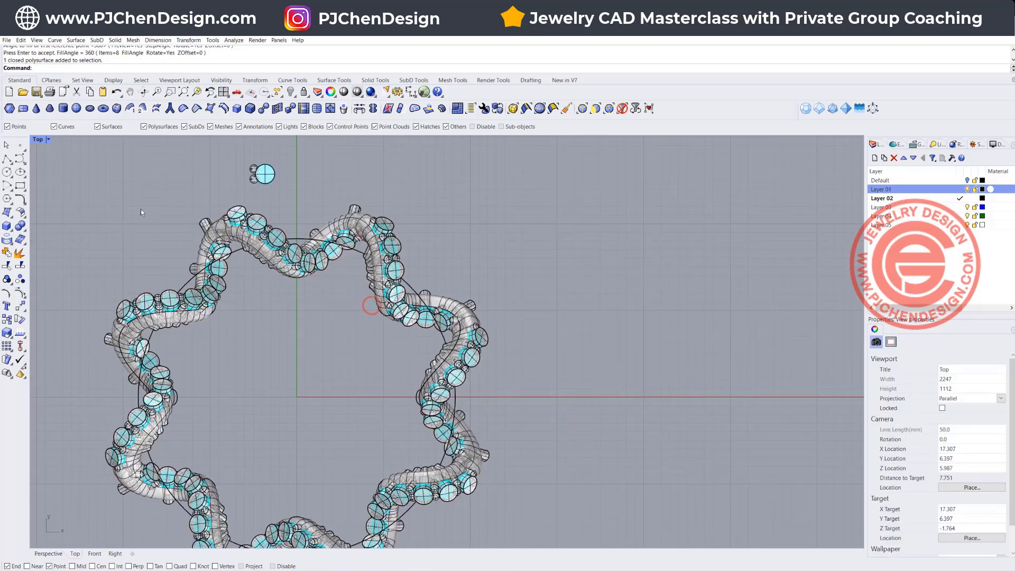
click(21, 226)
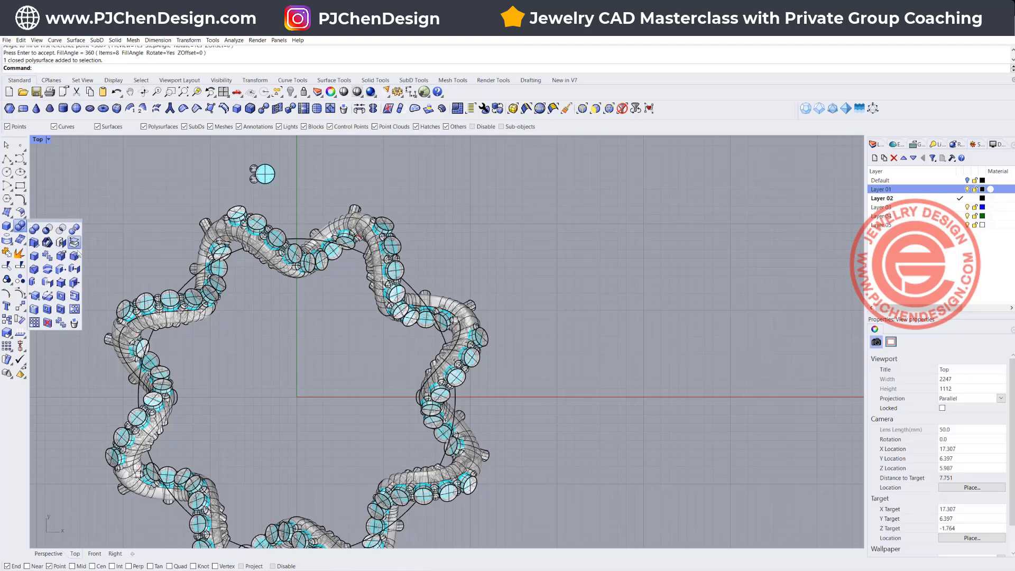
click(47, 229)
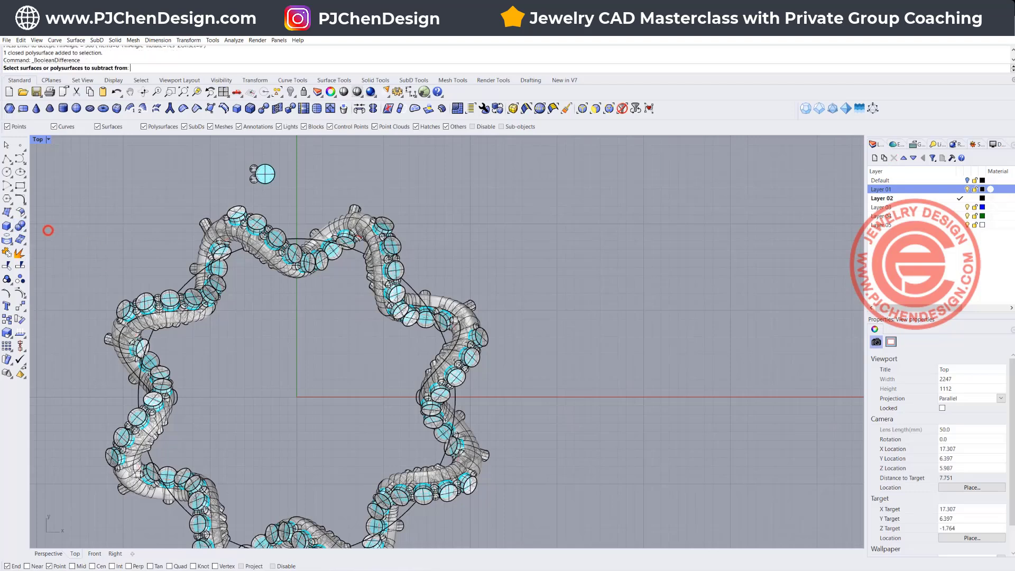
scroll(173, 211, up, 5)
key(Return)
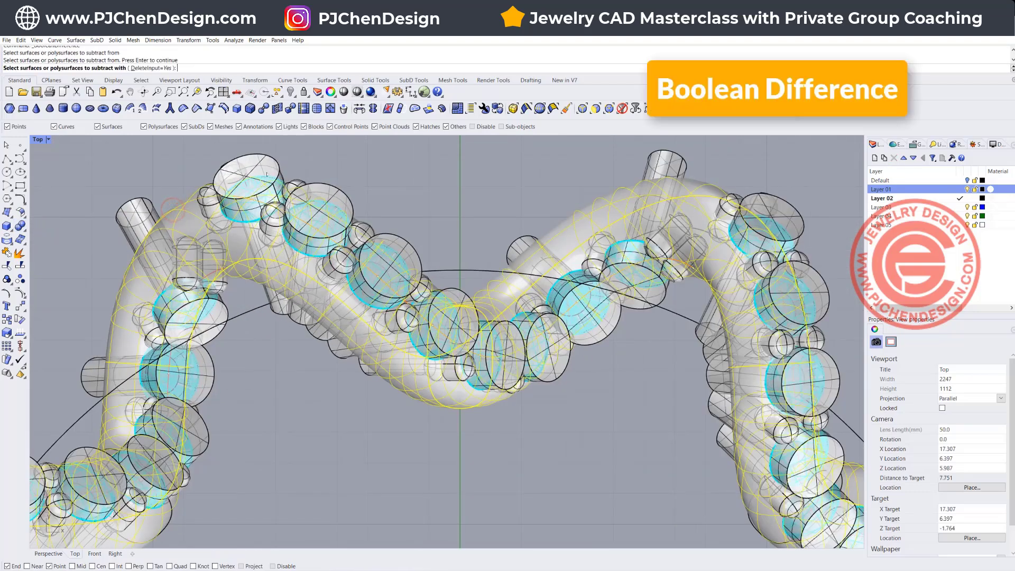
click(277, 166)
click(334, 194)
click(405, 244)
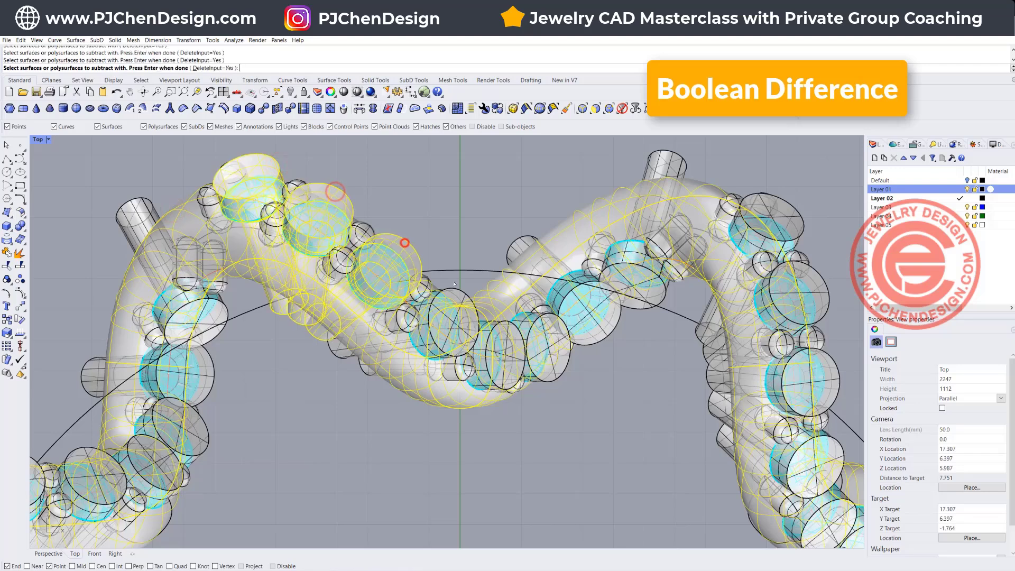
click(460, 296)
key(Return)
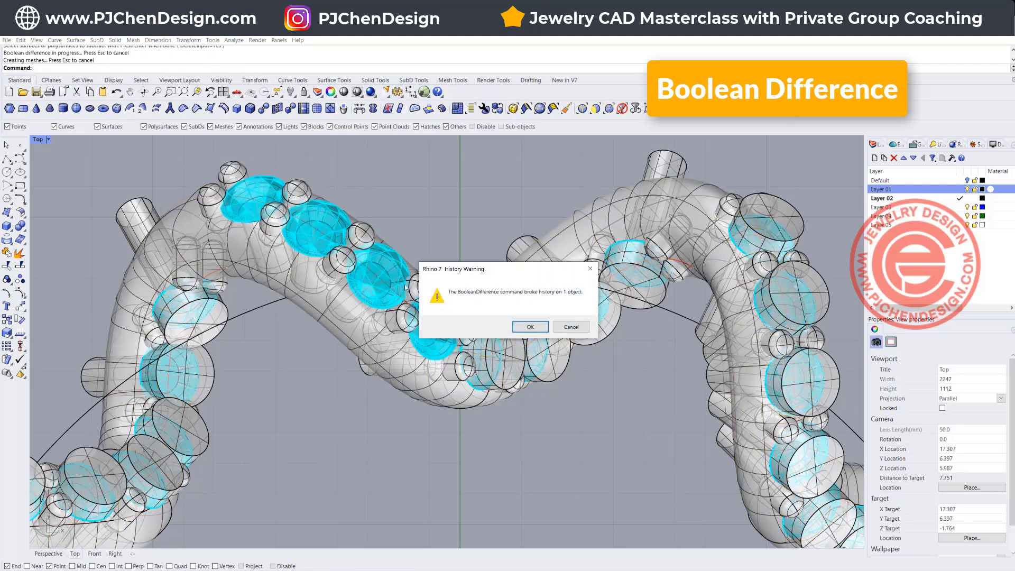
click(528, 327)
- Boolean-subtract four more seat cutters along the lower and middle bends from the tube
right_drag(473, 313, 335, 296)
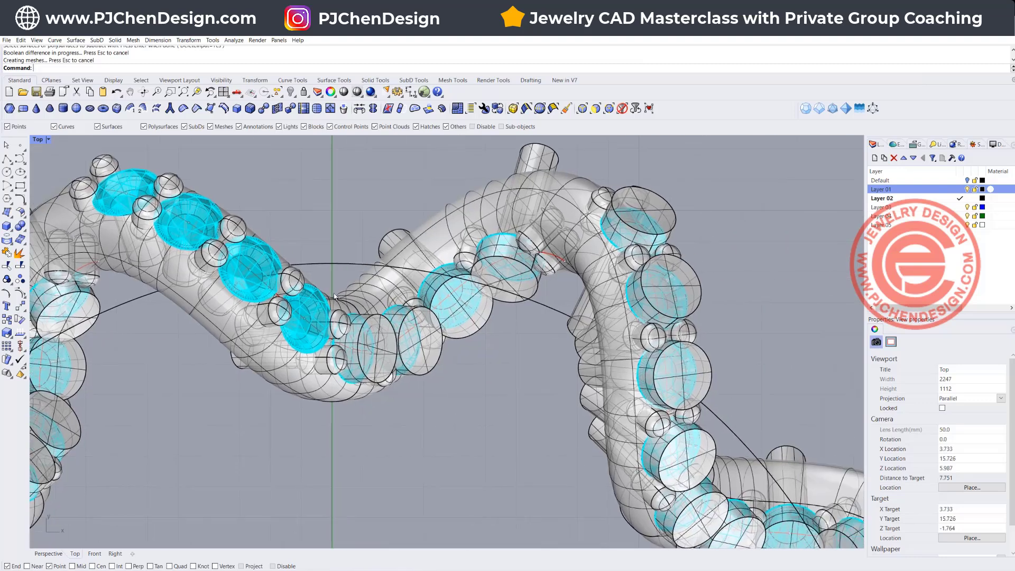
right_click(440, 196)
click(440, 220)
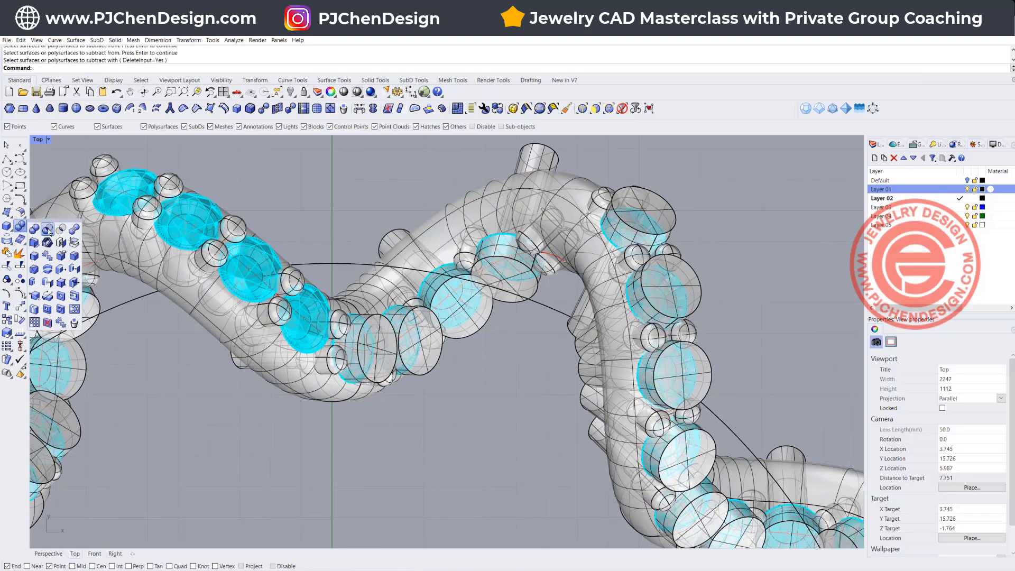
click(48, 229)
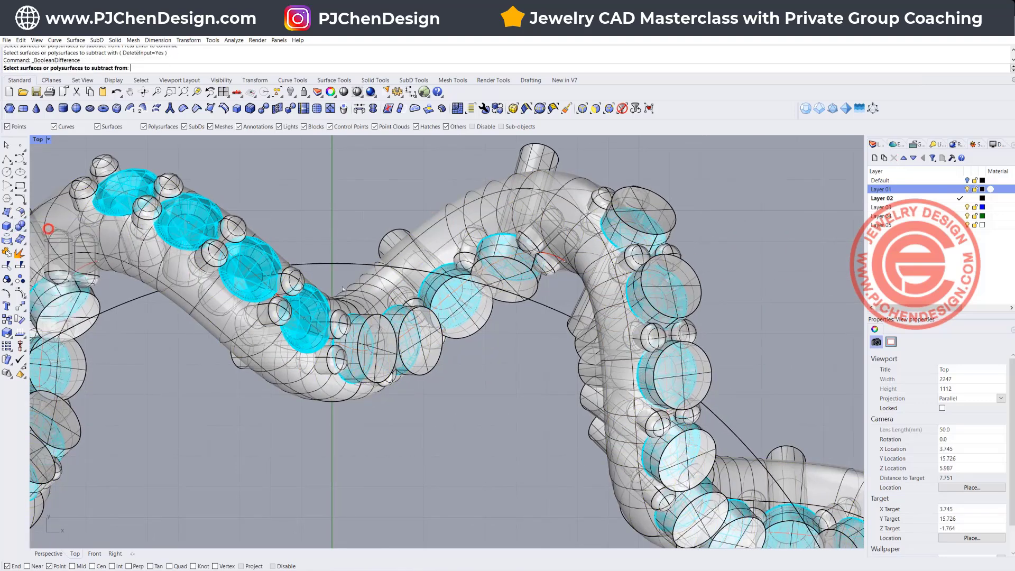
click(445, 213)
key(Return)
click(371, 381)
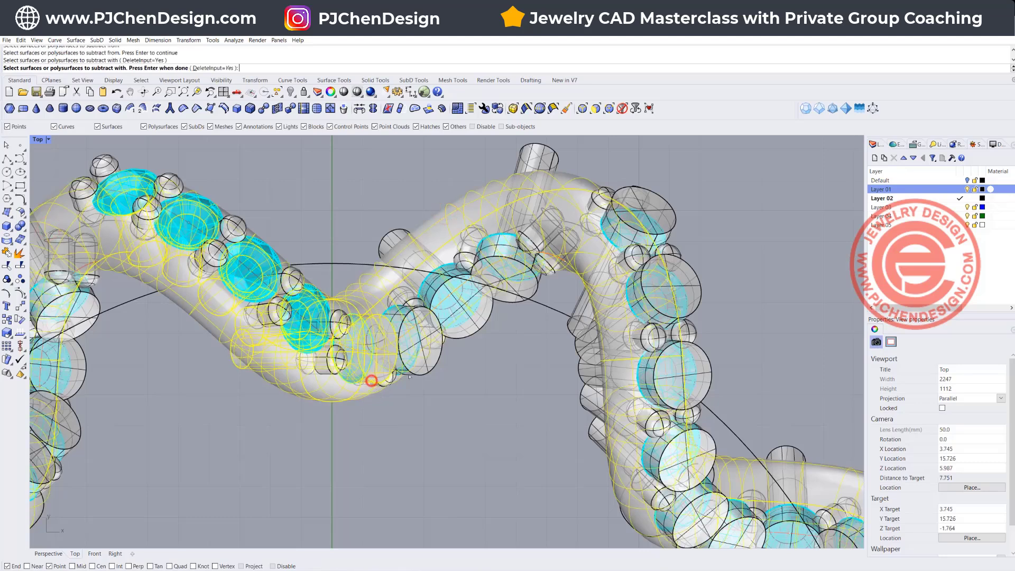
click(424, 373)
click(464, 332)
click(517, 297)
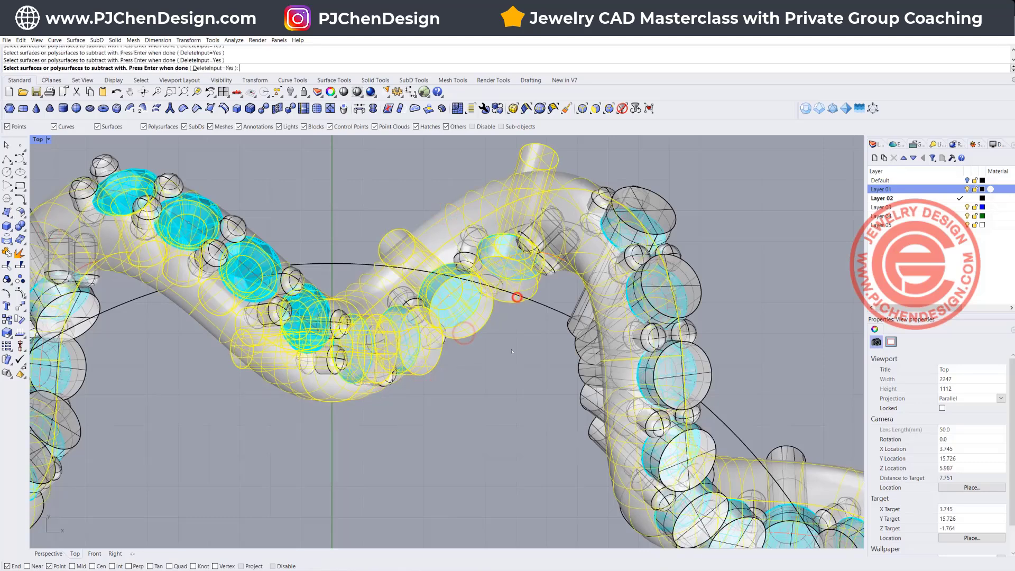
key(Return)
- Enlarge the perspective view and orbit to inspect the cut seats from below
scroll(412, 294, down, 2)
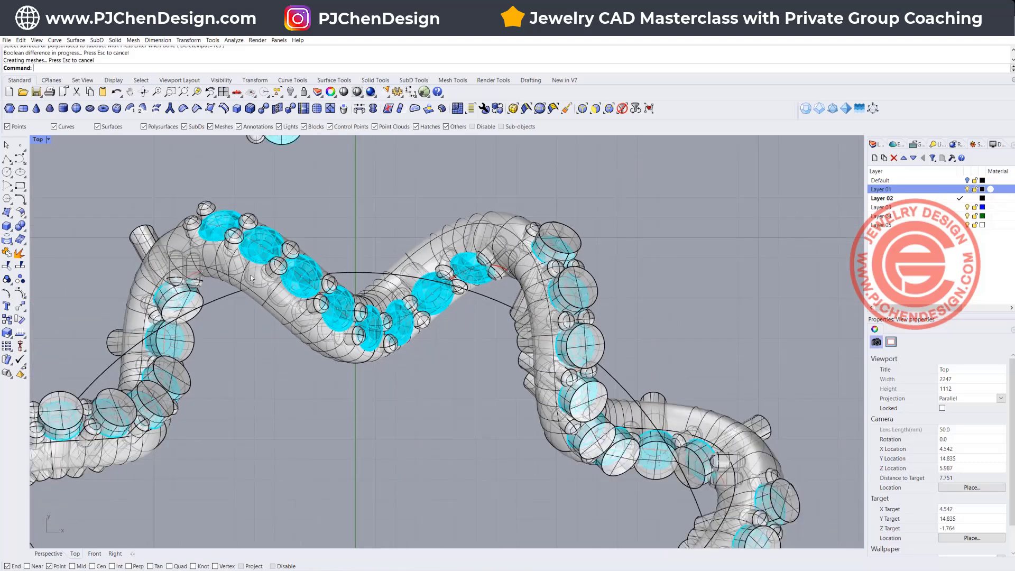
scroll(369, 296, down, 3)
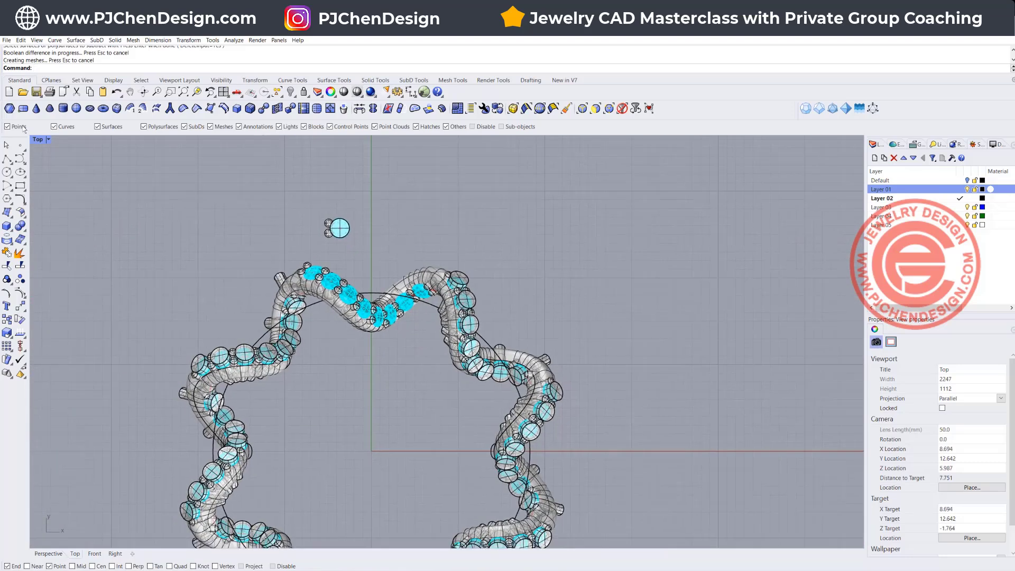
double_click(38, 140)
double_click(469, 139)
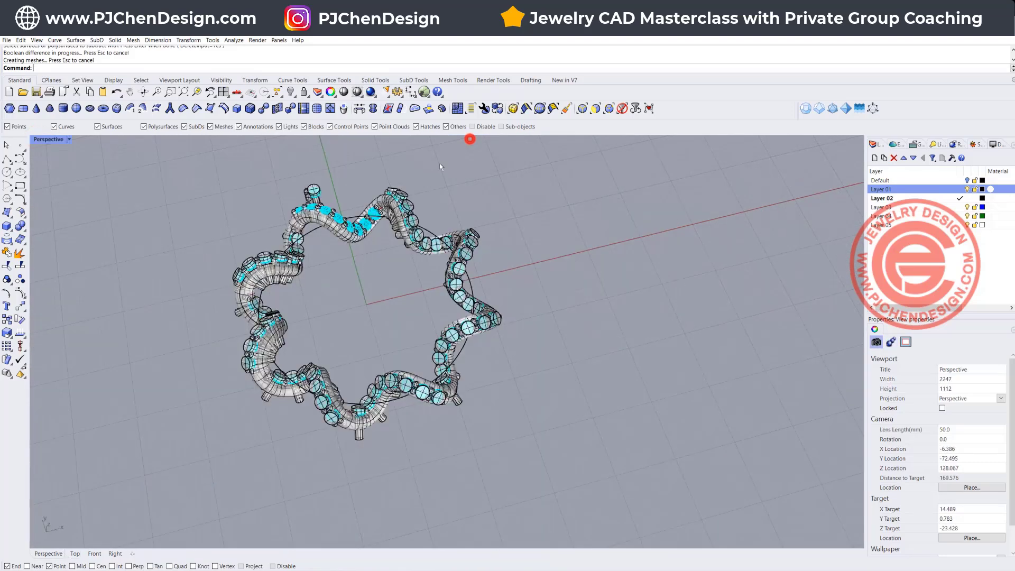
right_drag(354, 303, 324, 442)
scroll(438, 227, up, 5)
scroll(318, 440, down, 6)
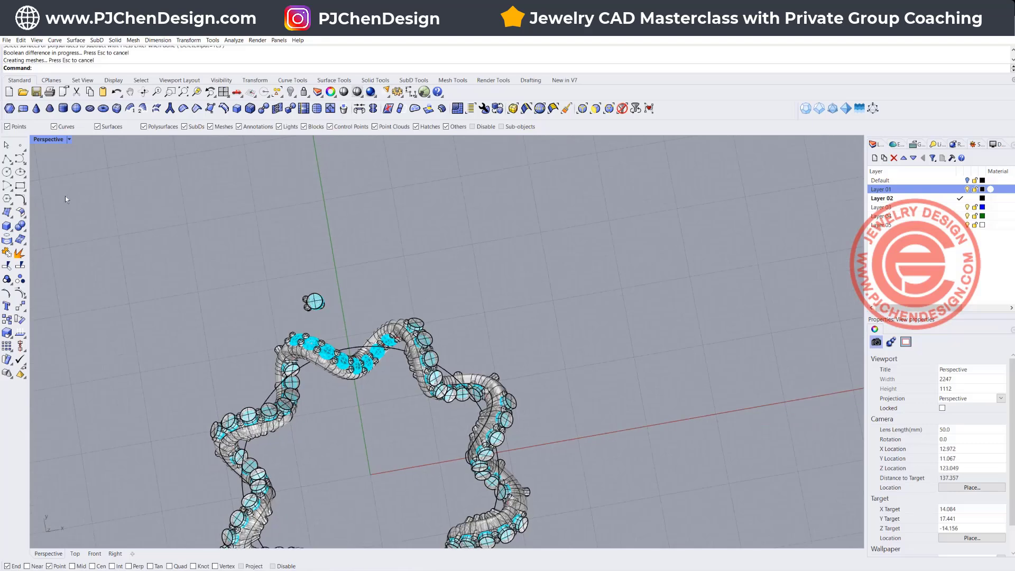
double_click(49, 140)
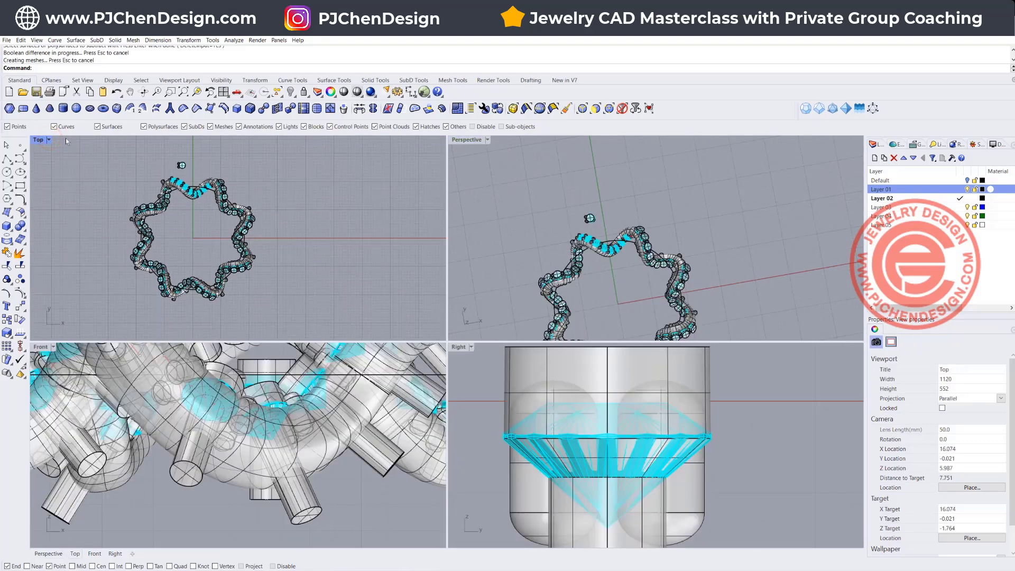
- Maximize the Top view and select the ring as the solid for BooleanDifference
double_click(39, 141)
scroll(392, 249, up, 3)
click(374, 218)
key(Return)
scroll(442, 303, up, 10)
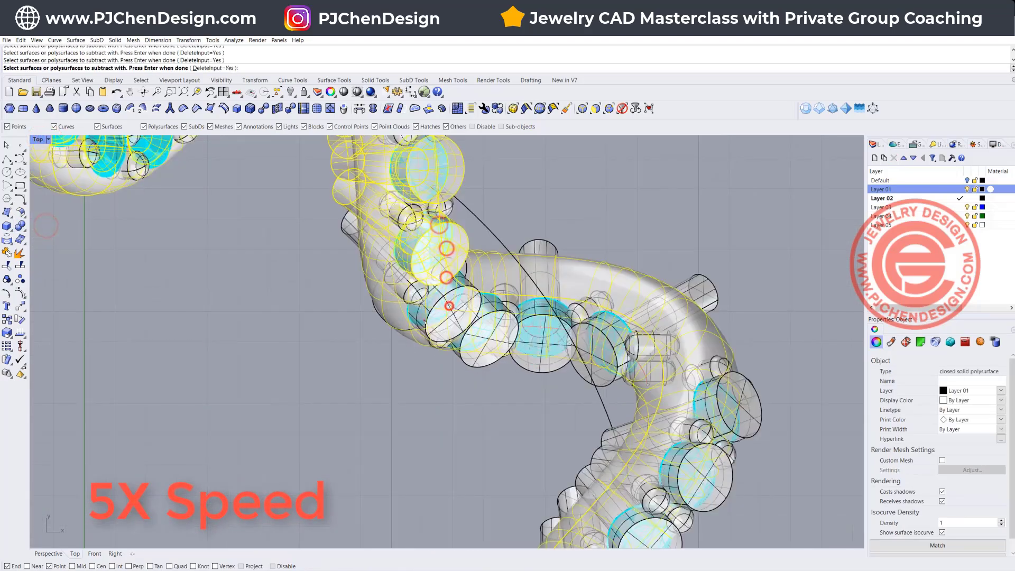
- Subtract thirteen seat cutters from the ring, including the lower-right ones
click(446, 291)
click(492, 401)
click(602, 403)
click(666, 413)
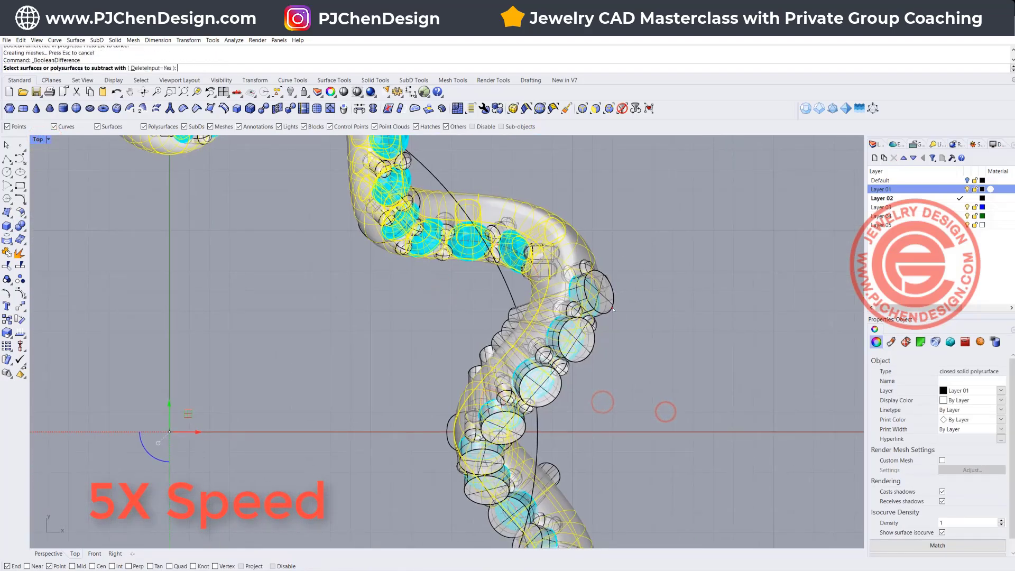
click(612, 308)
click(595, 349)
click(561, 389)
click(522, 425)
click(538, 285)
click(582, 307)
click(497, 400)
click(537, 451)
click(698, 371)
key(Return)
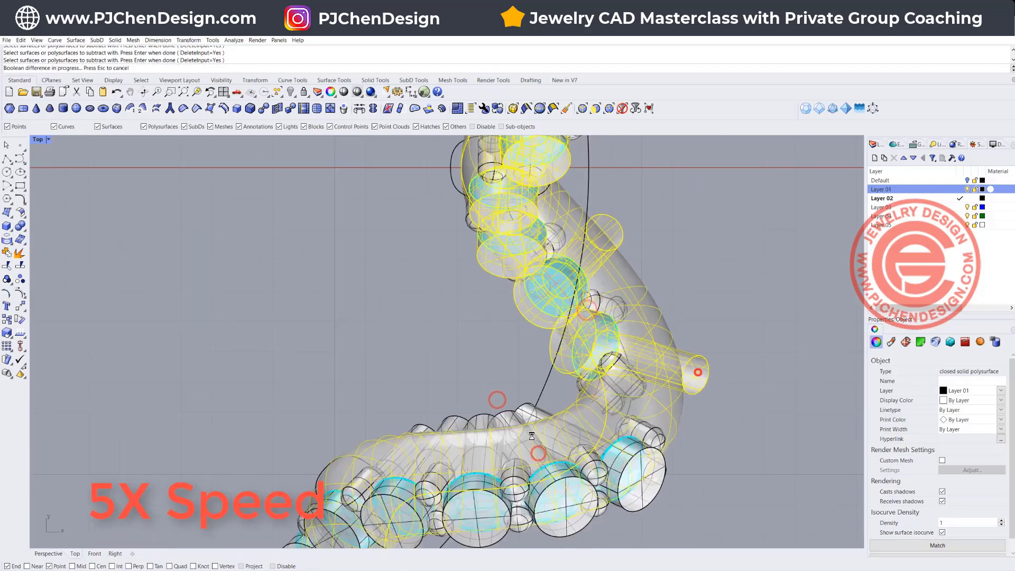
- Cut seats from eight more cutters around the next lobe
click(524, 404)
click(509, 413)
click(471, 417)
click(446, 420)
click(420, 424)
click(419, 382)
click(303, 302)
click(290, 416)
key(Return)
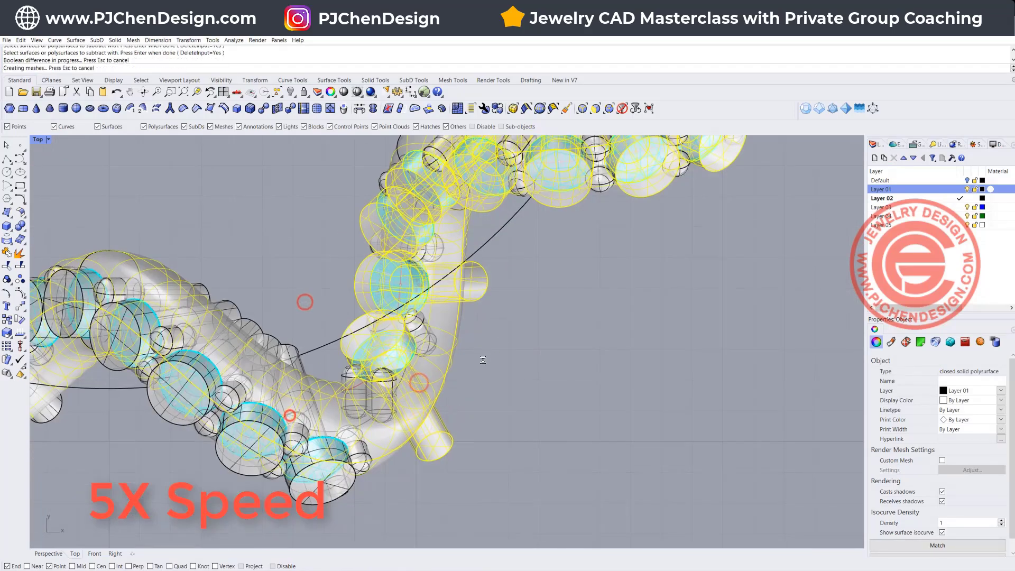
- Select the ring again and cut seats from seven cutters on the right and left sides
click(448, 363)
click(309, 505)
click(205, 287)
click(374, 354)
click(341, 248)
click(278, 303)
click(173, 398)
click(196, 395)
key(Return)
- Subtract five left-side seat cutters from the ring
scroll(205, 421, down, 3)
click(272, 397)
click(318, 319)
click(311, 271)
click(289, 254)
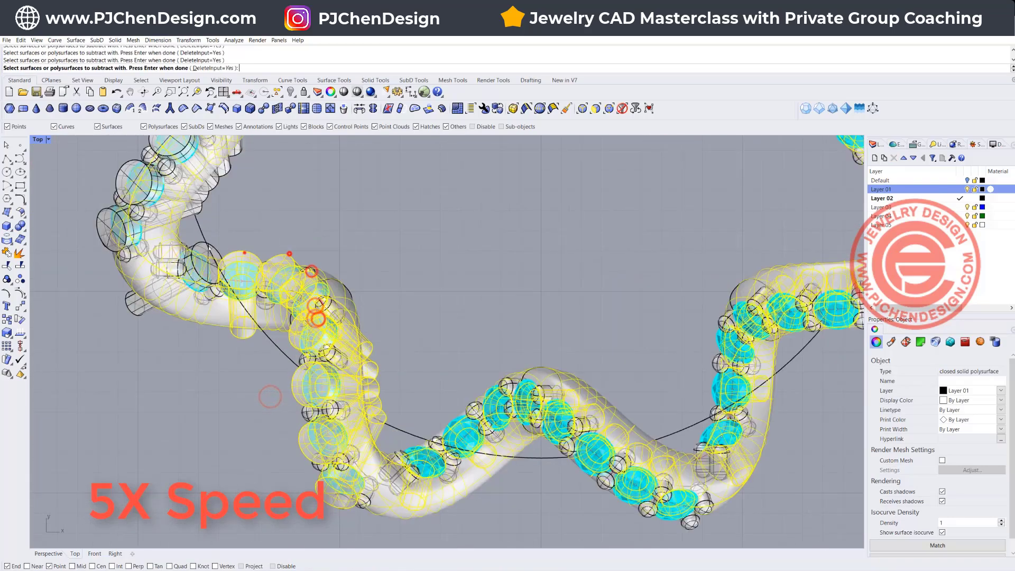
click(245, 252)
click(214, 247)
key(Return)
- Cut seats from the last four remaining cutters
key(Return)
click(230, 292)
scroll(284, 219, down, 6)
scroll(211, 174, up, 8)
click(392, 307)
click(361, 269)
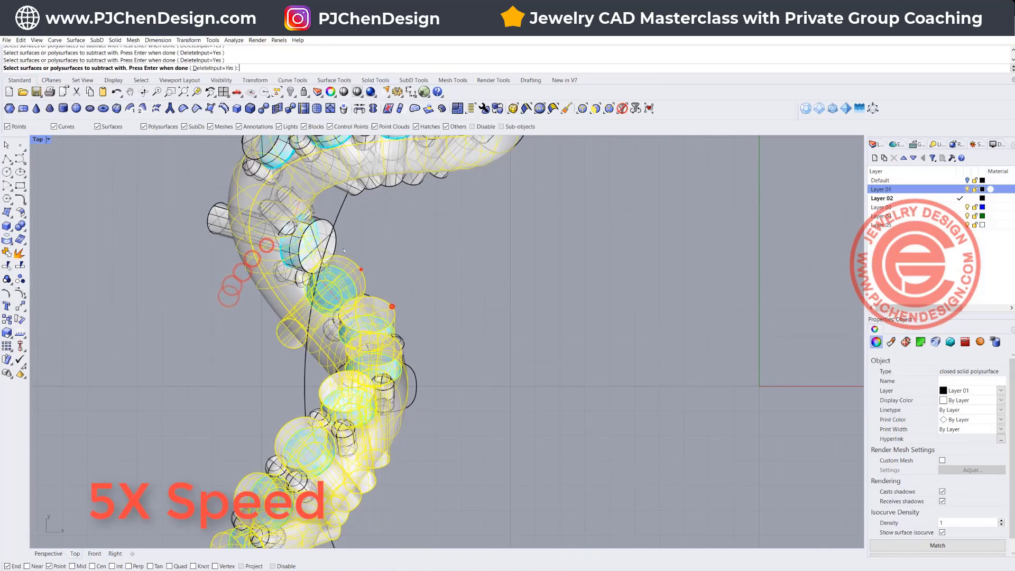
click(338, 243)
key(Return)
- Window-select the spare stone and its prongs
scroll(407, 224, down, 5)
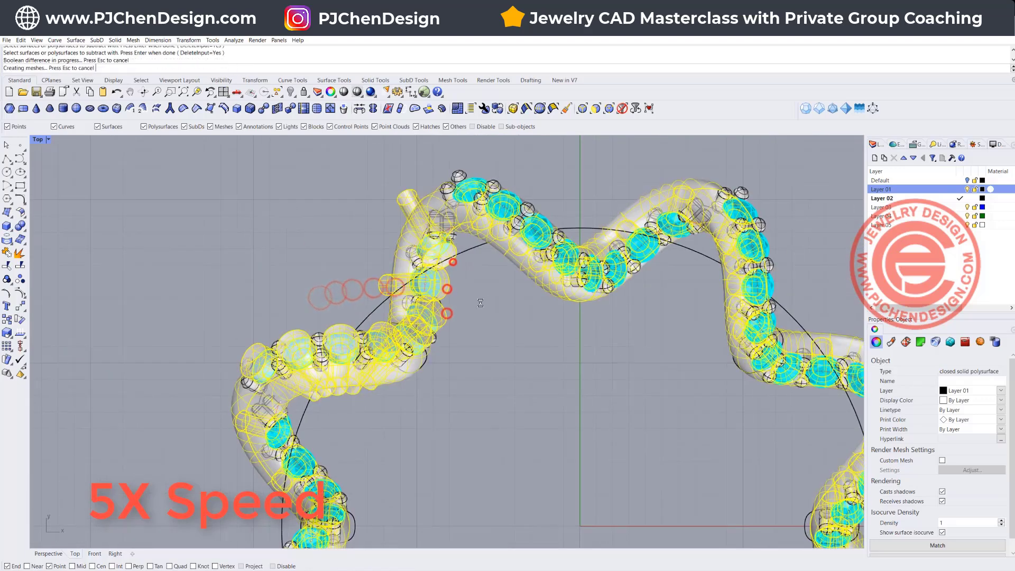
right_drag(455, 331, 357, 275)
drag(362, 147, 423, 193)
- Hide the spare stone and prongs, then show the Top view in Rendered display, centred on the ring
key(ctrl+h)
right_drag(492, 340, 433, 324)
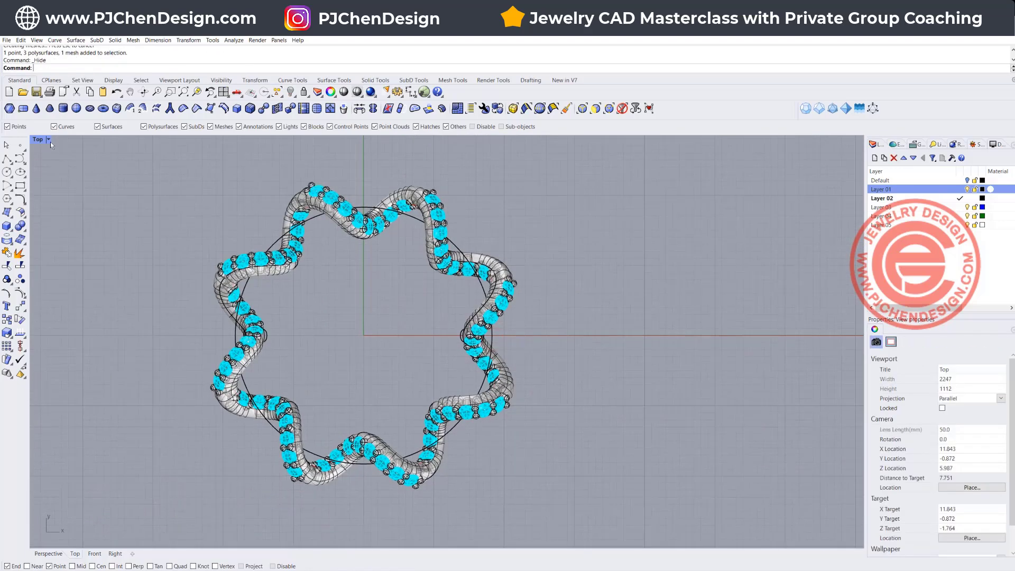
click(49, 141)
click(52, 195)
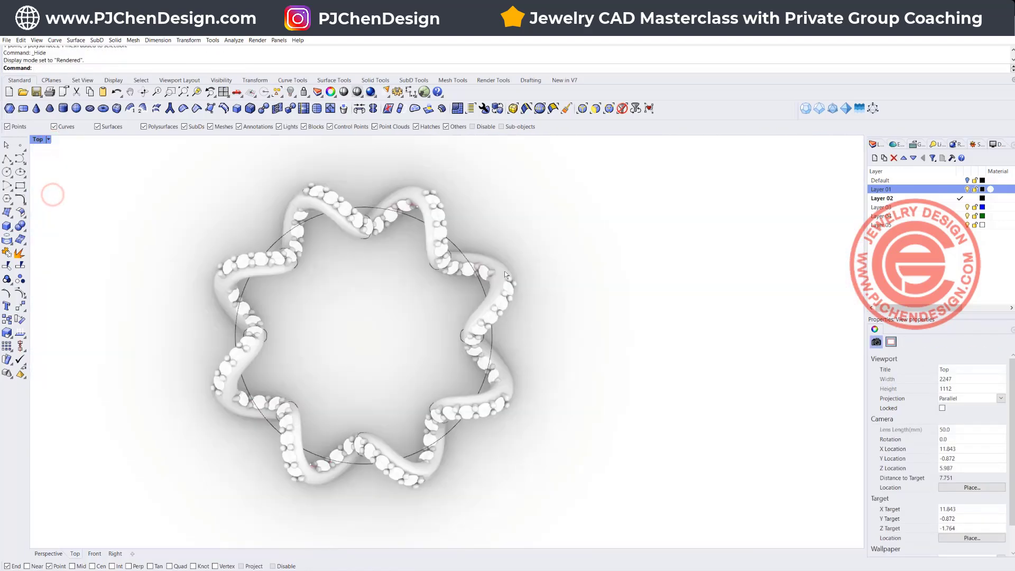
scroll(358, 307, down, 2)
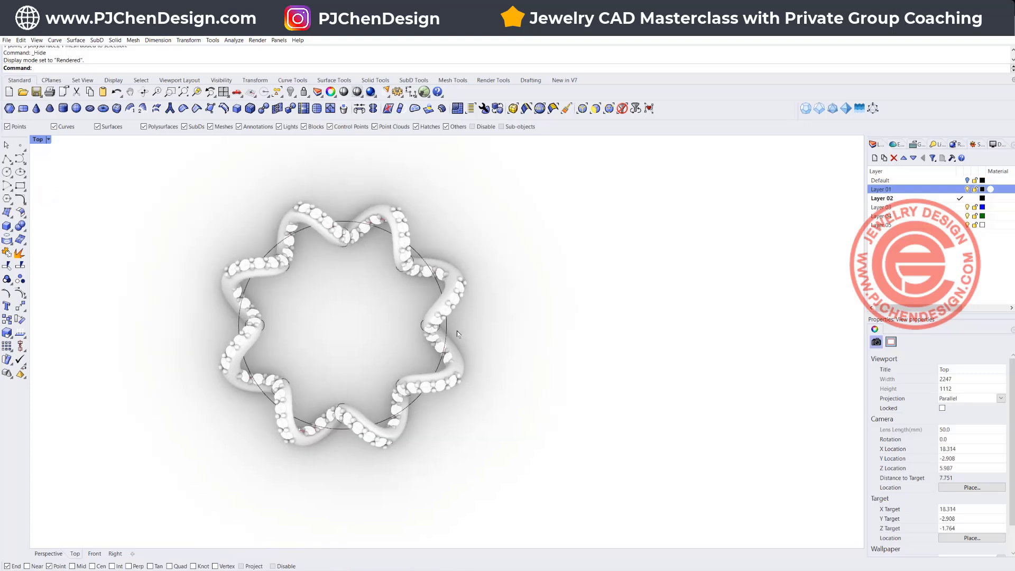
right_drag(390, 304, 412, 310)
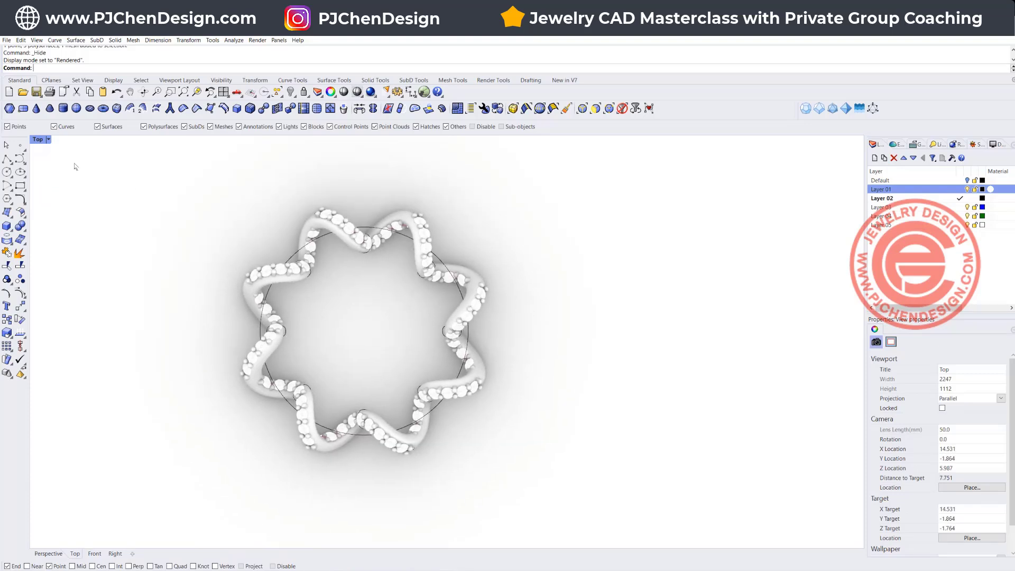